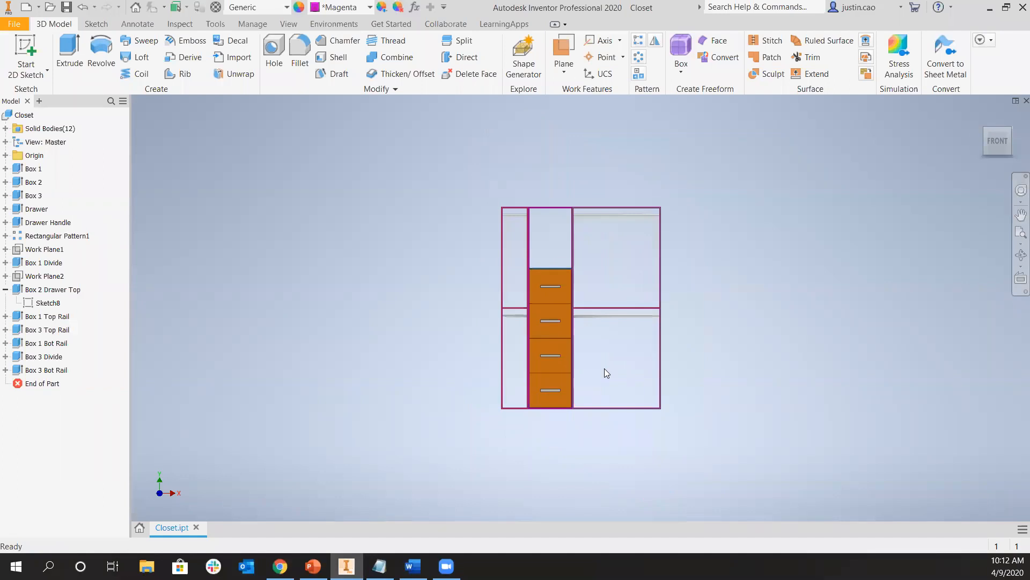
Inspect which parts of the closet the Box 1, Box 3, Drawer and Drawer Handle features form
mouse_move(612, 351)
middle_mouse_down("shift")
mouse_move(610, 372)
mouse_move(615, 356)
middle_mouse_up("shift")
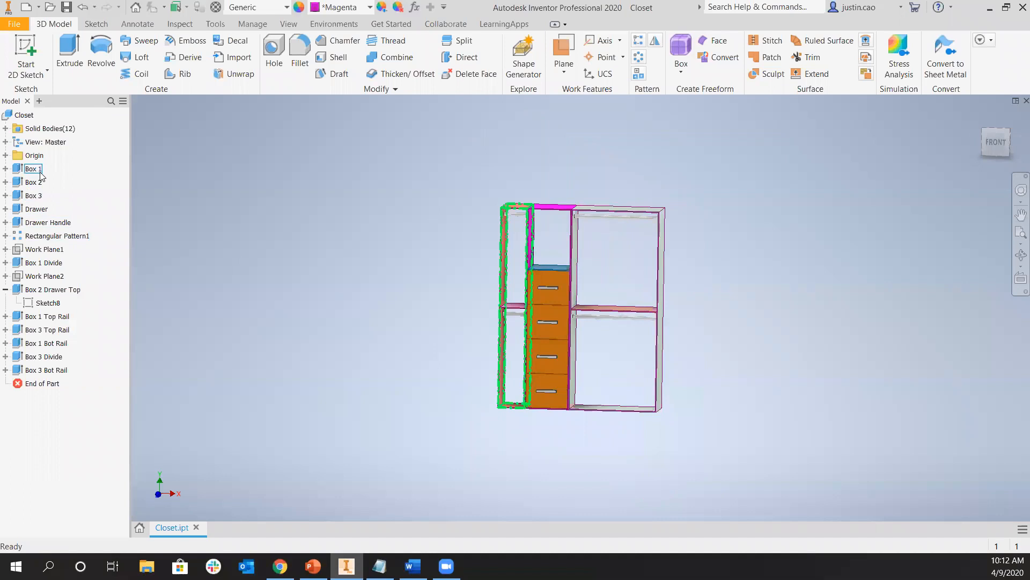
left_click(33, 168)
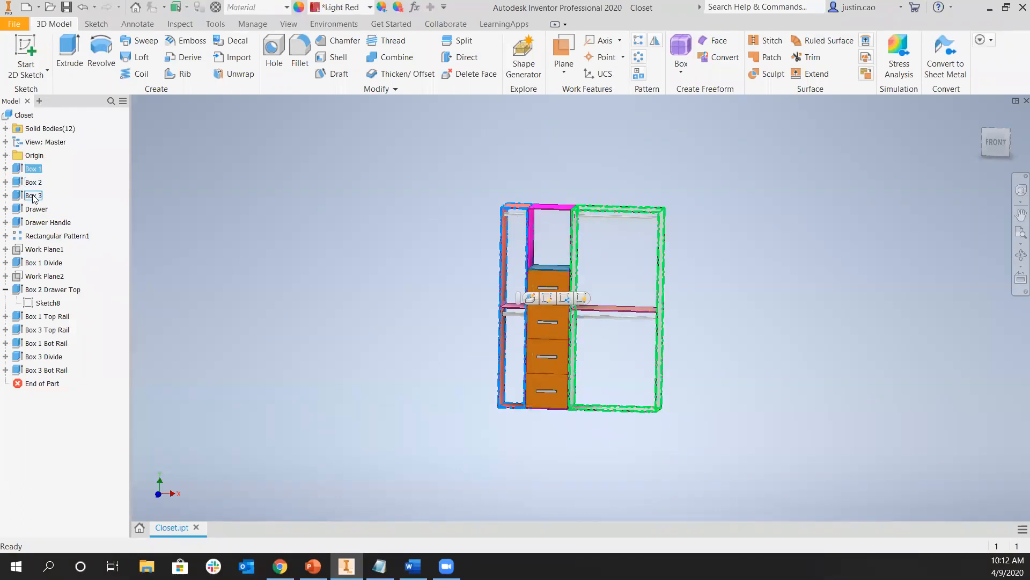
left_click(33, 195)
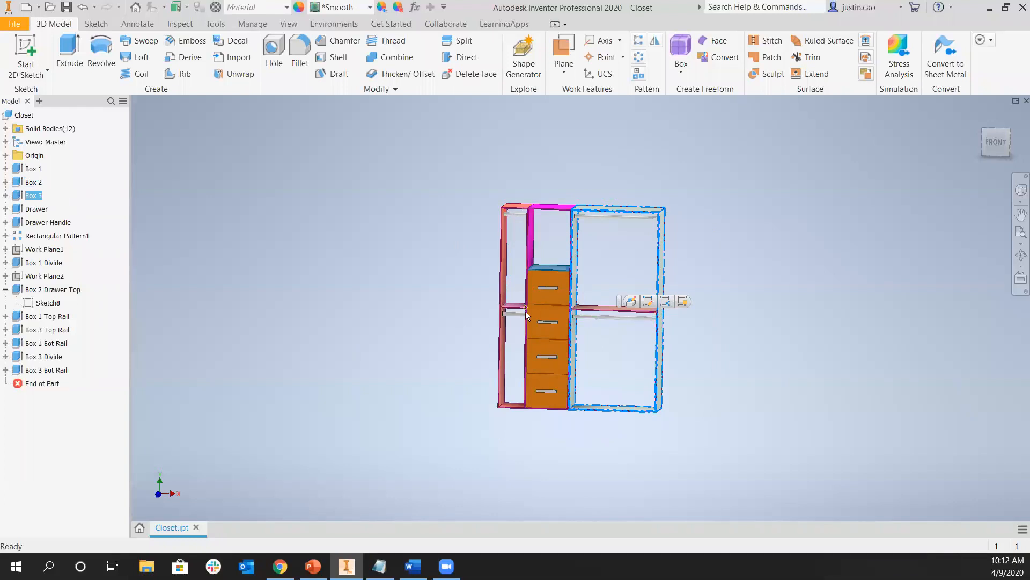
scroll(546, 304, "up", 2)
scroll(545, 304, "down", 3)
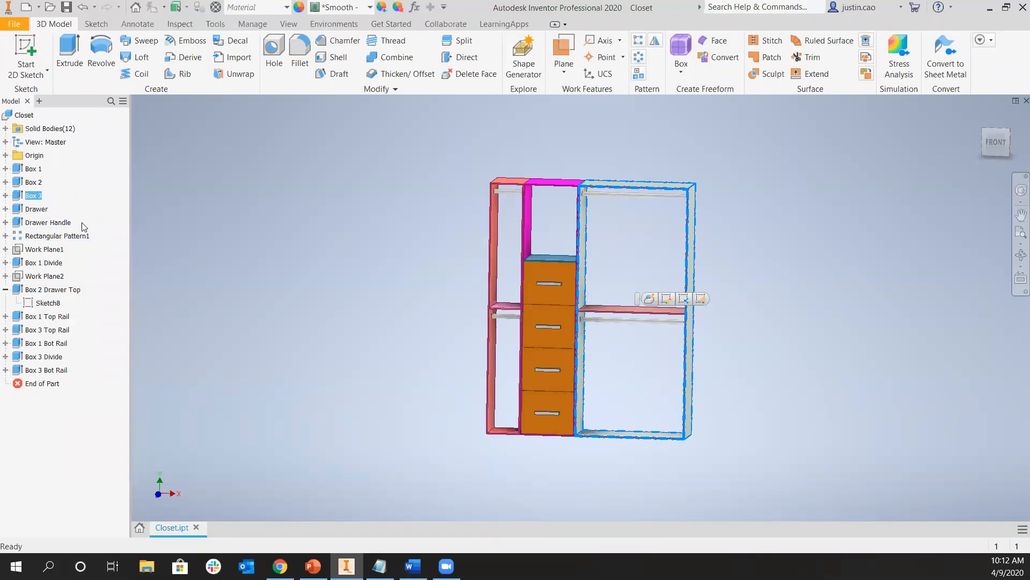
left_click(36, 209)
left_click(51, 223)
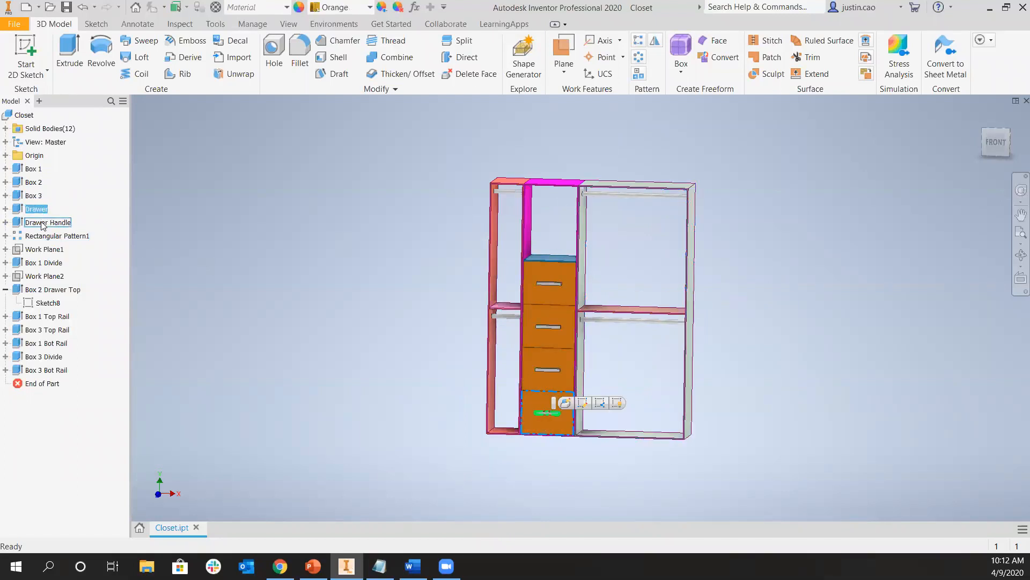
Inspect where the Box 1 and Box 3 divider and rail features sit in the closet, then clear the selection
left_click(44, 262)
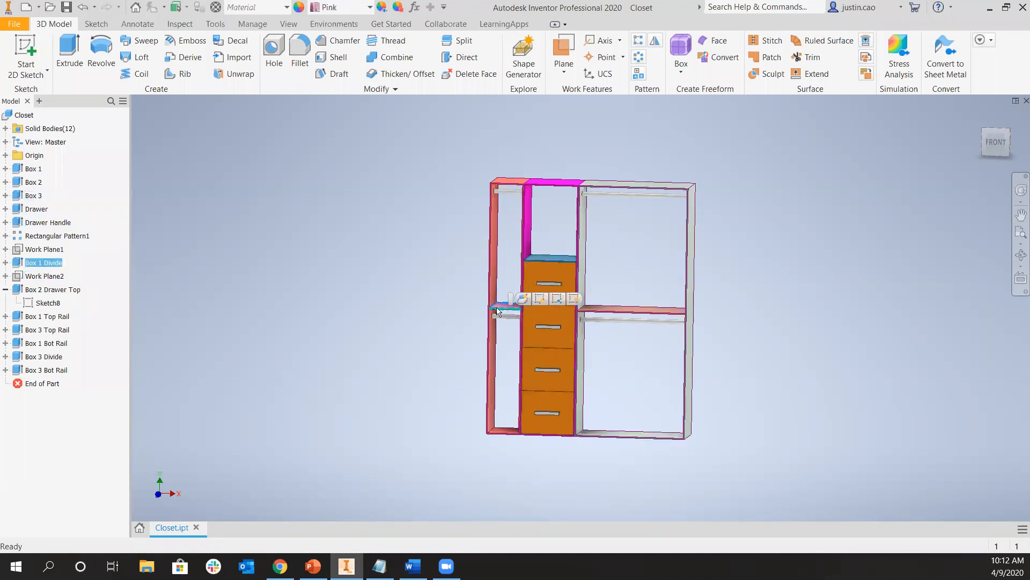
left_click(28, 357)
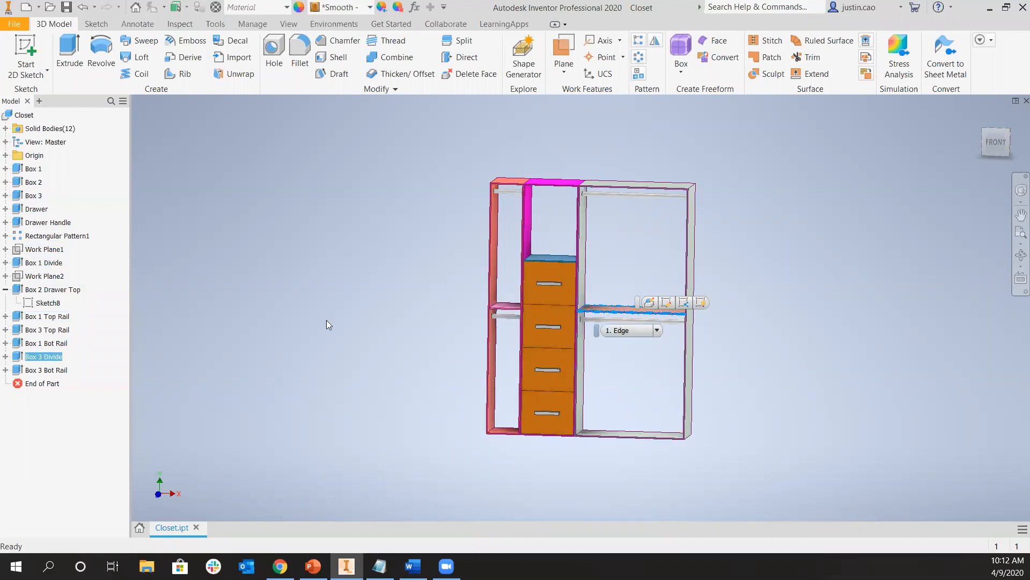
left_click(34, 317)
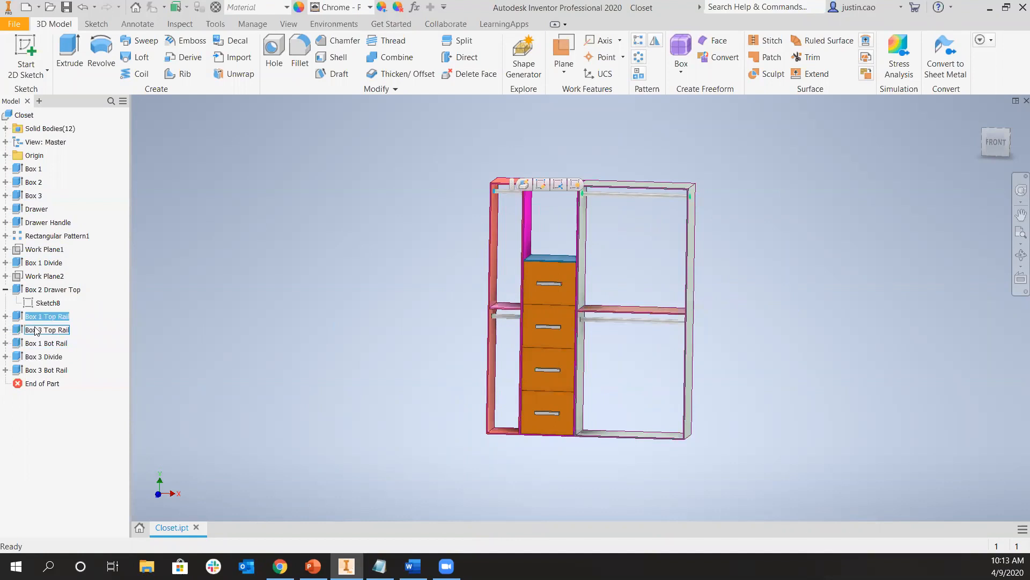
left_click(35, 330)
left_click(45, 370)
left_click(47, 330)
left_click(45, 318)
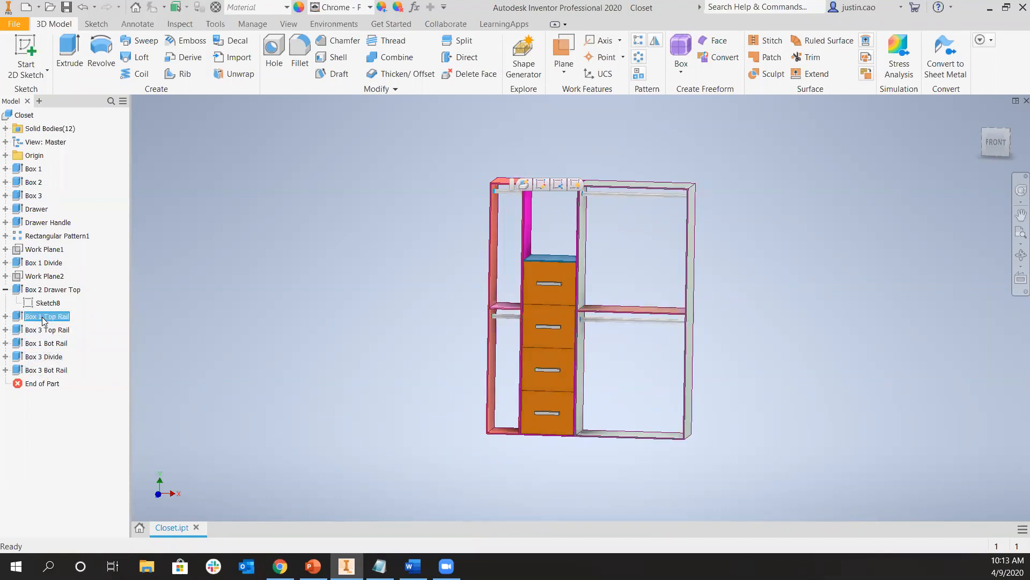
left_click(324, 245)
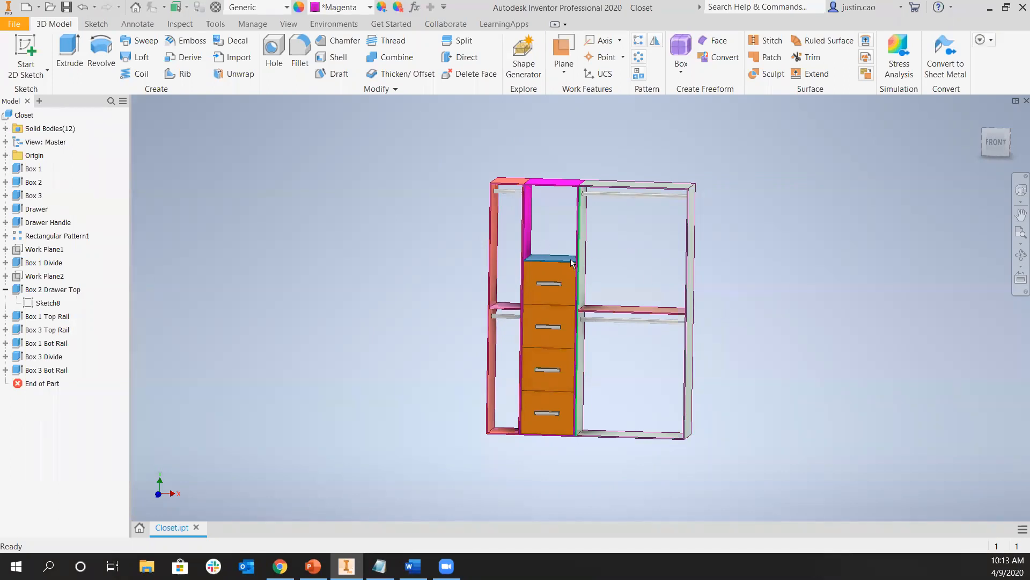
Open the model's parameters and review the user parameters for overall length, height, drawers, drawer height and thickness
left_click(414, 7)
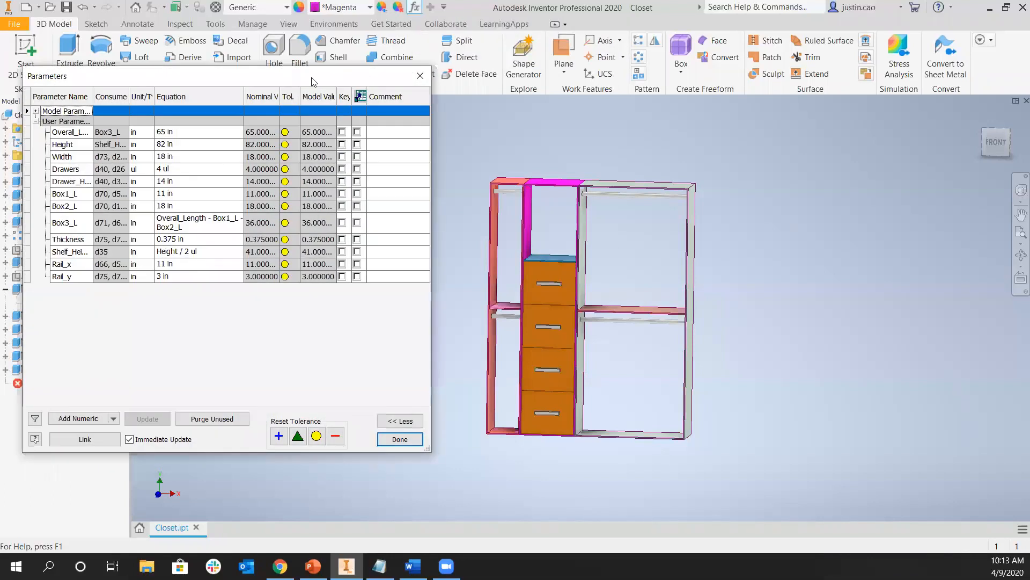
left_click_drag(317, 82, 333, 98)
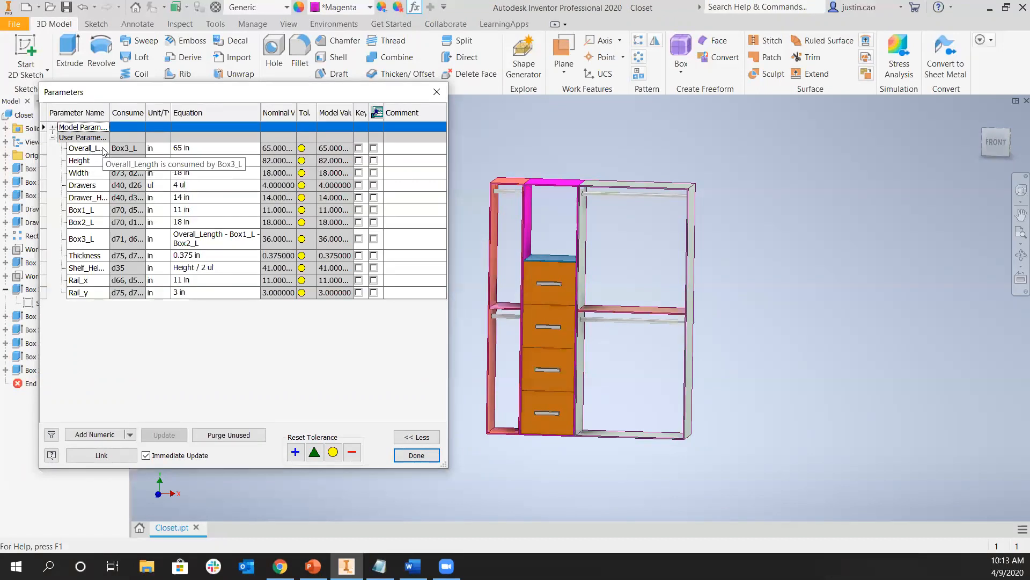
left_click(204, 149)
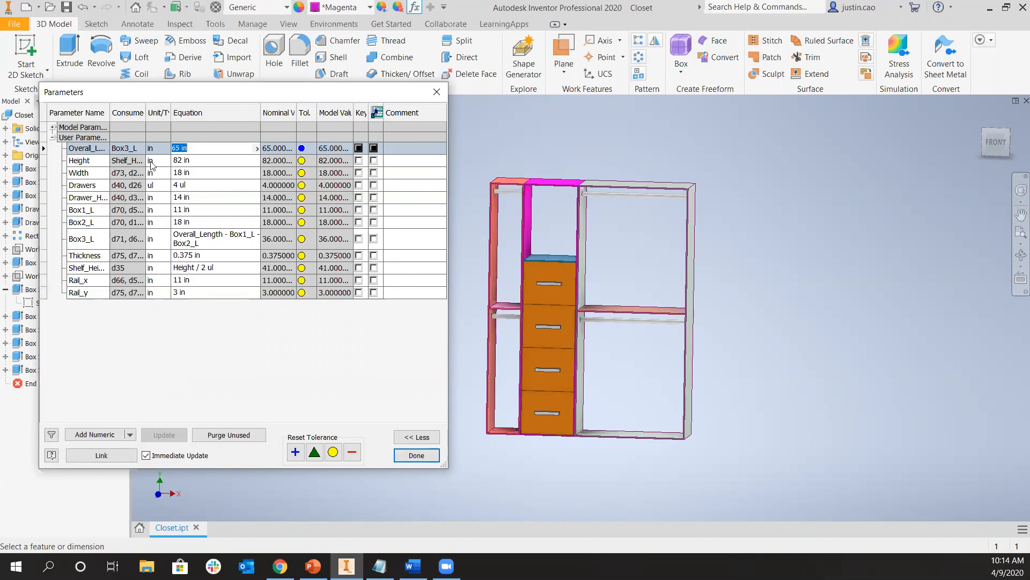
right_click(92, 162)
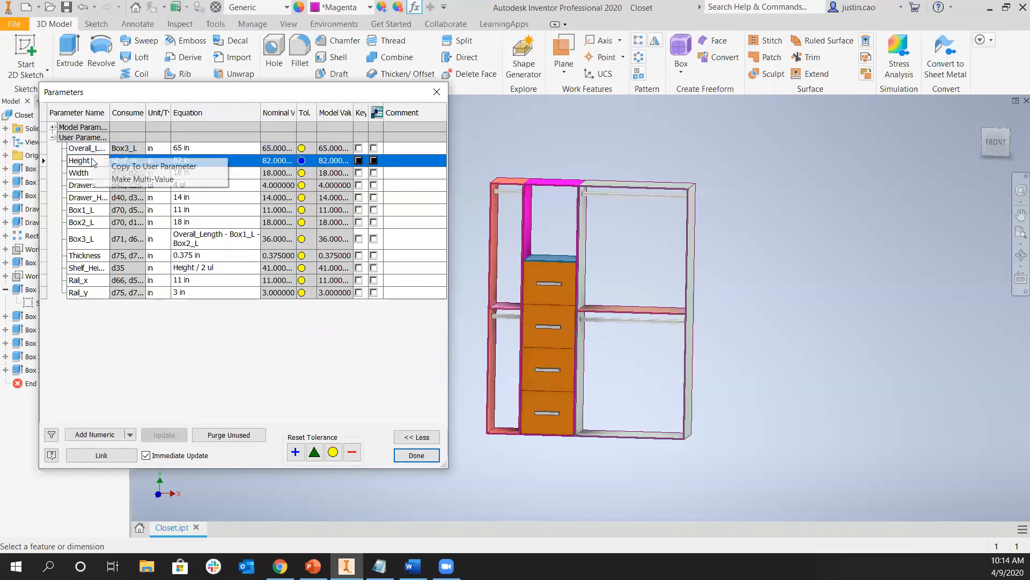
left_click(341, 353)
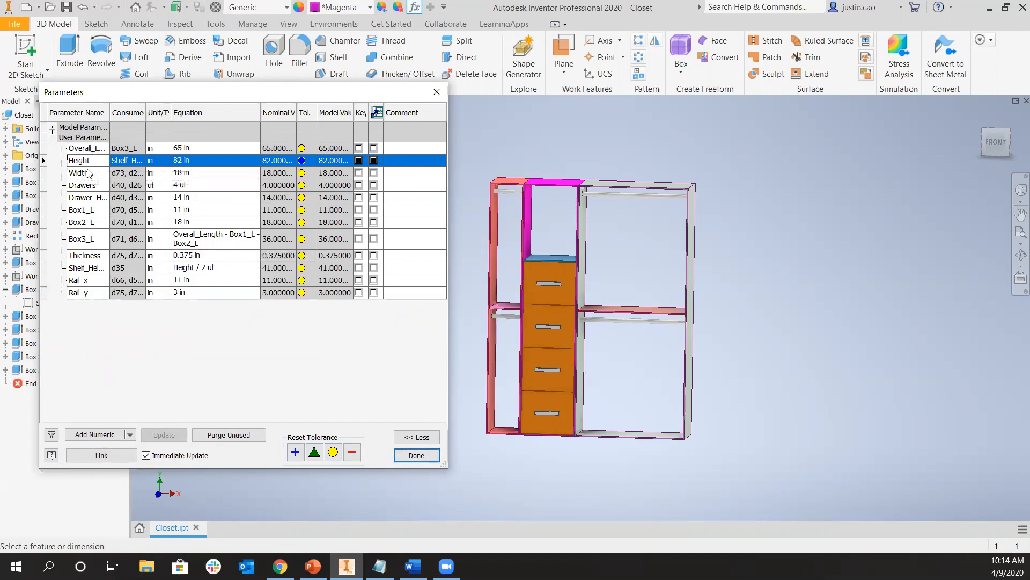
left_click(102, 187)
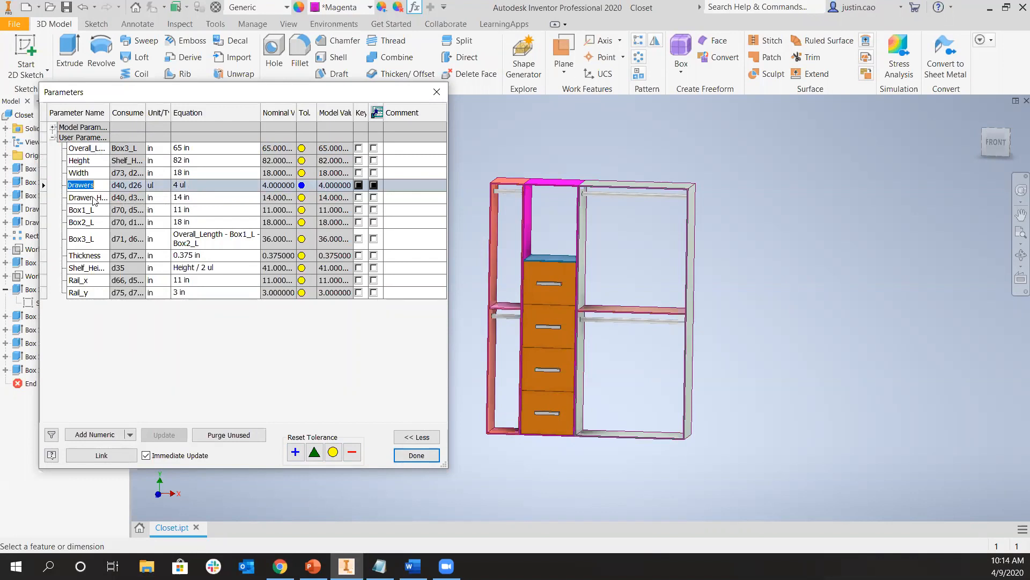
left_click(93, 197)
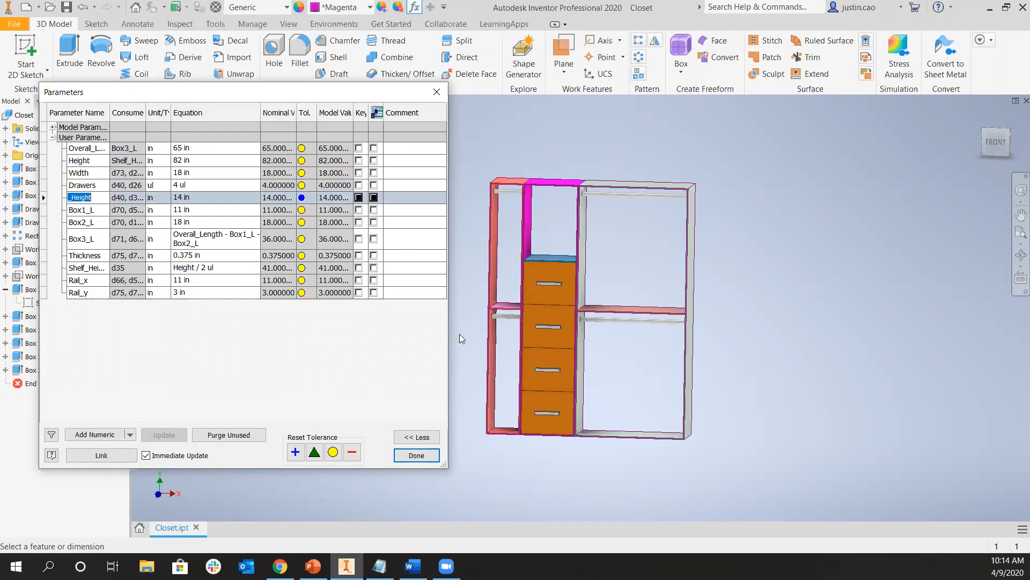
left_click(86, 256)
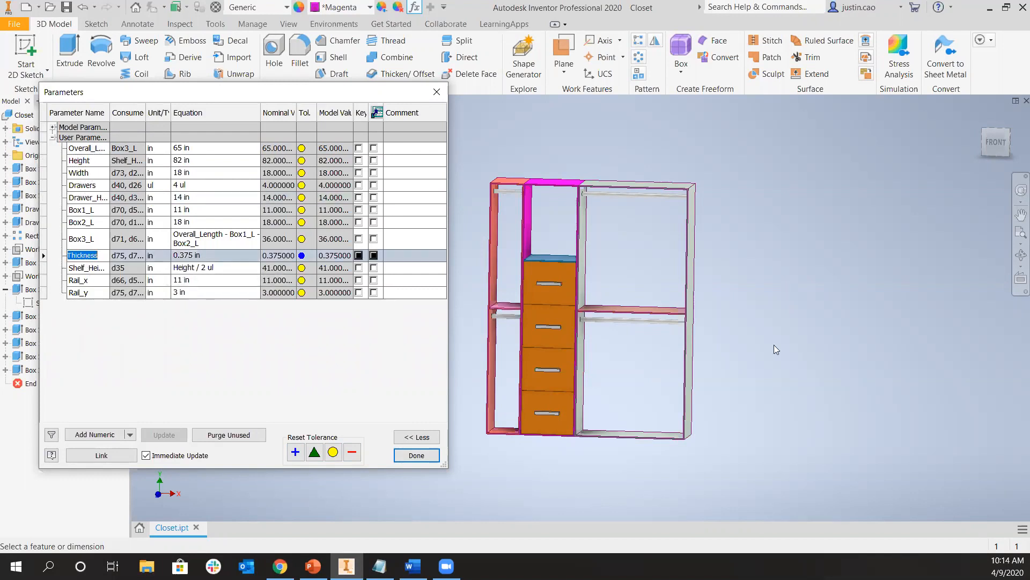
left_click(121, 341)
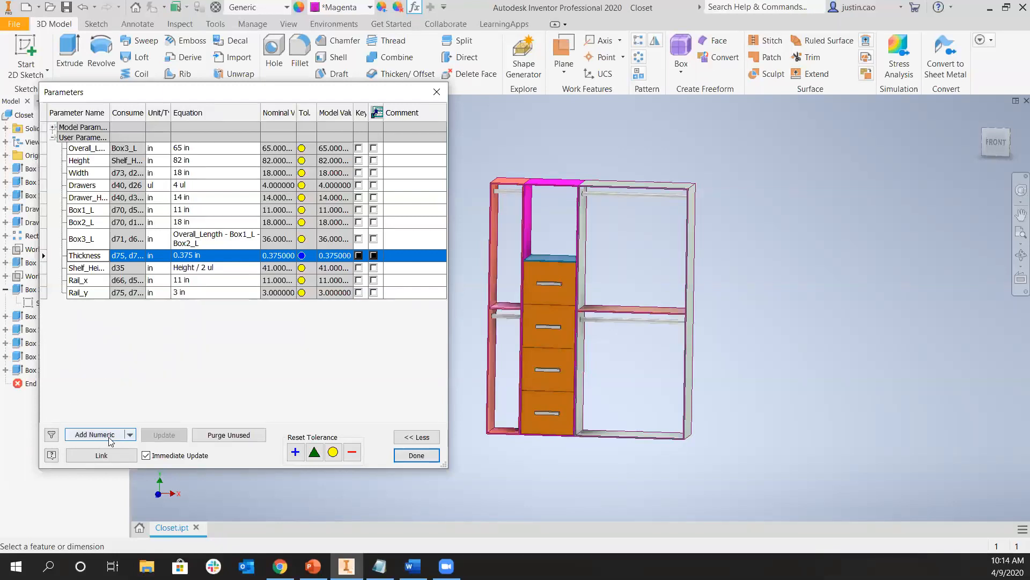
Add a text user parameter named Configuration
left_click(130, 435)
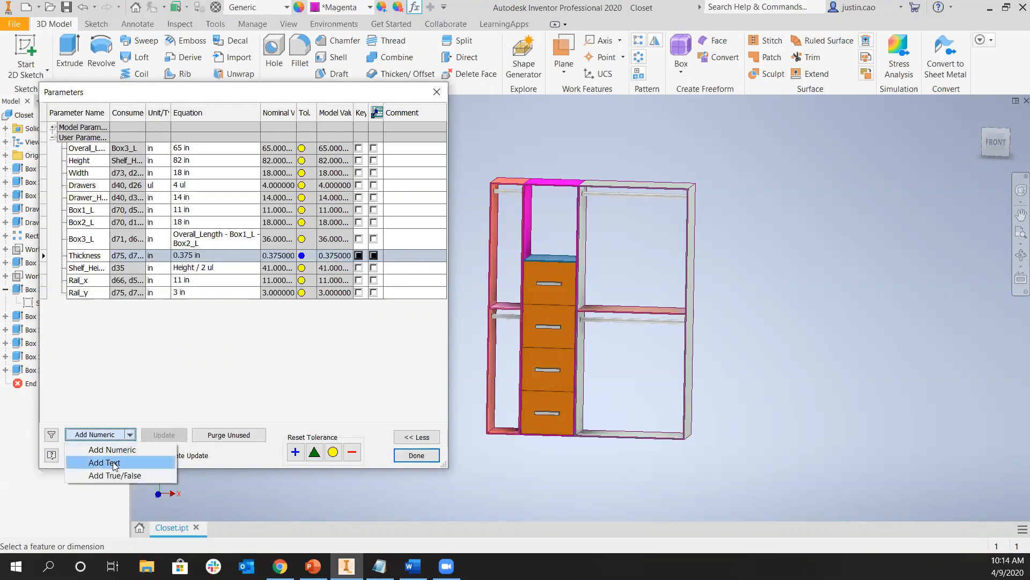
left_click(105, 462)
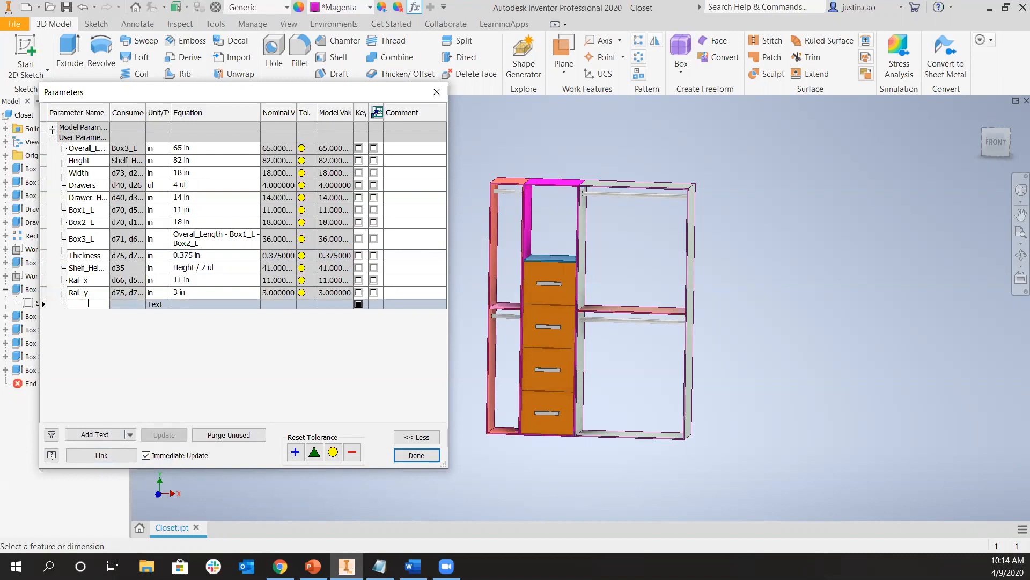
type("Size")
key("BackSpace")
key("BackSpace")
type("Configuration")
left_click(77, 304)
key("Return")
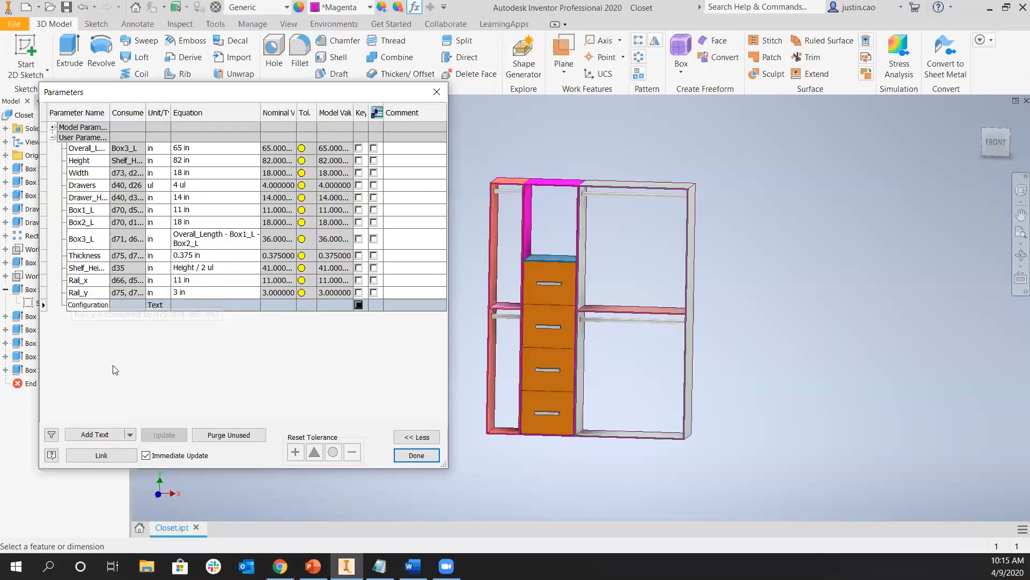
double_click(85, 304)
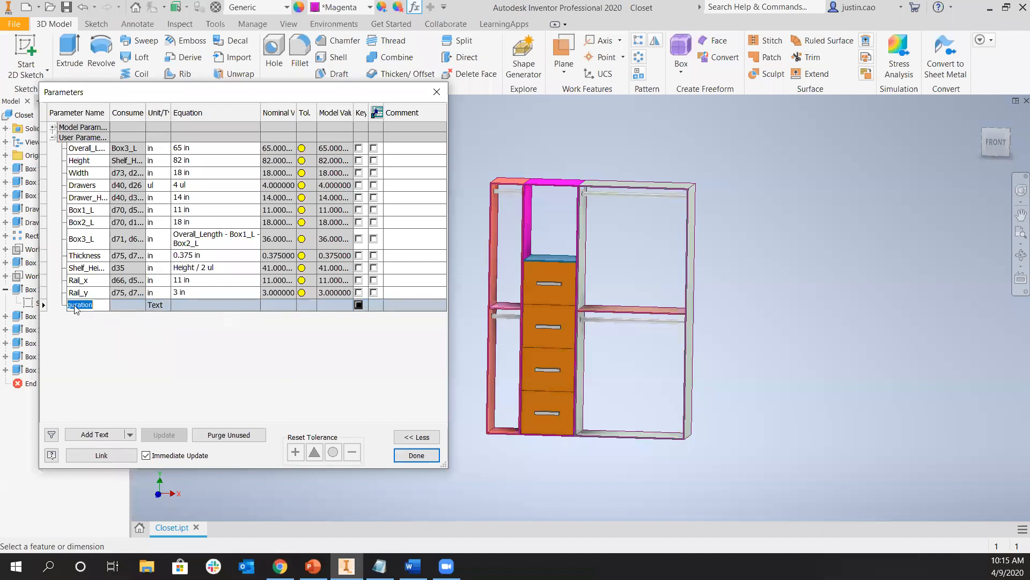
Make the Configuration parameter multi-value with the options Configuration 1, Configuration 2 and Configuration 3
right_click(220, 305)
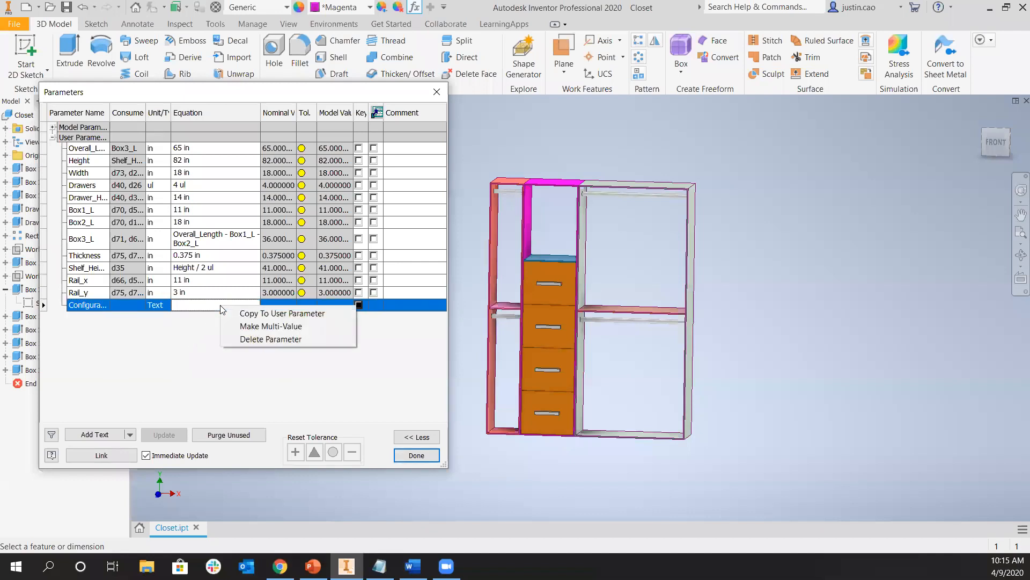
left_click(260, 327)
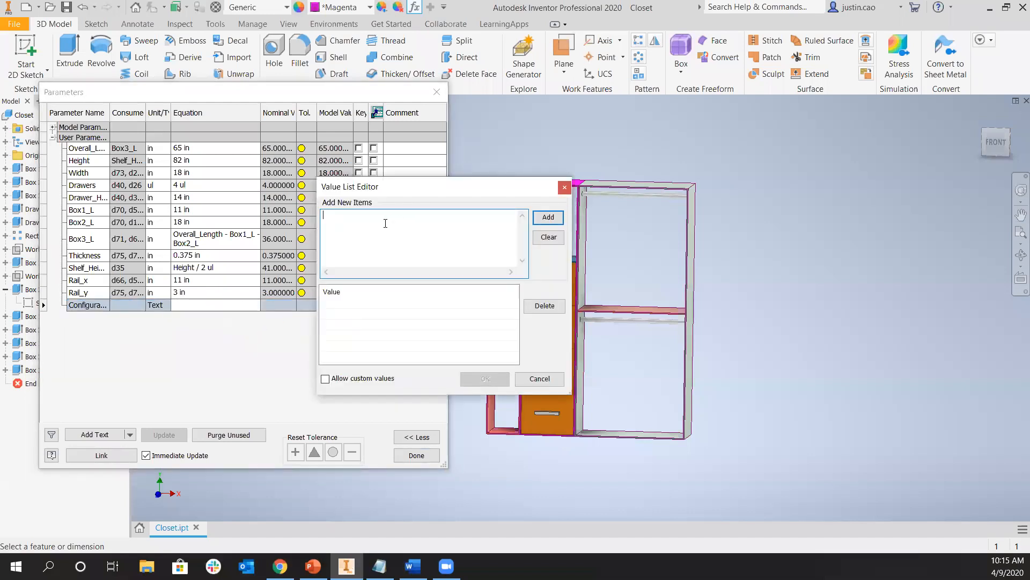
type("Configurati")
type("on 1 ")
type("Configuratio")
type("n ")
type("2")
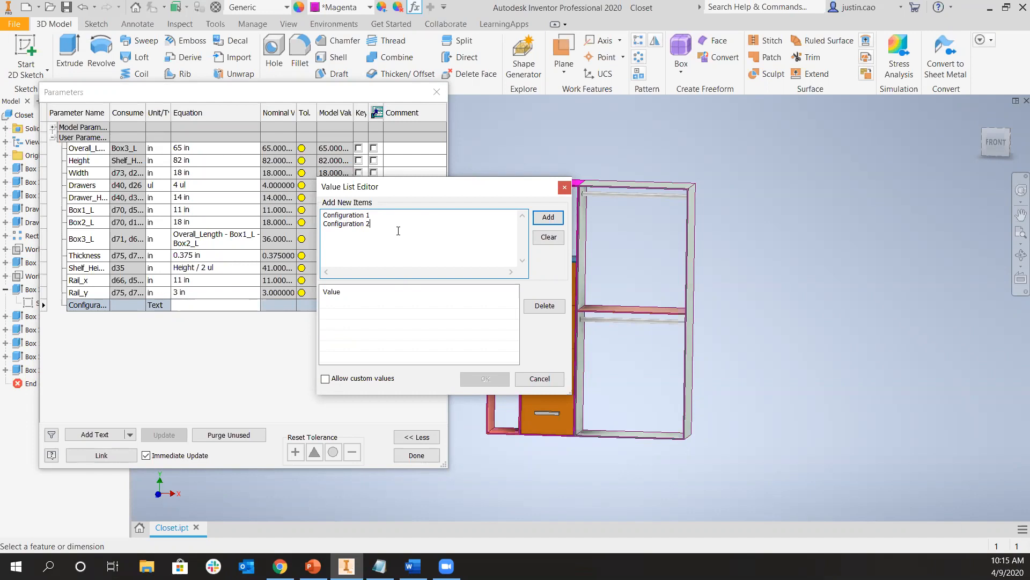
type("onfiguration")
left_click(550, 219)
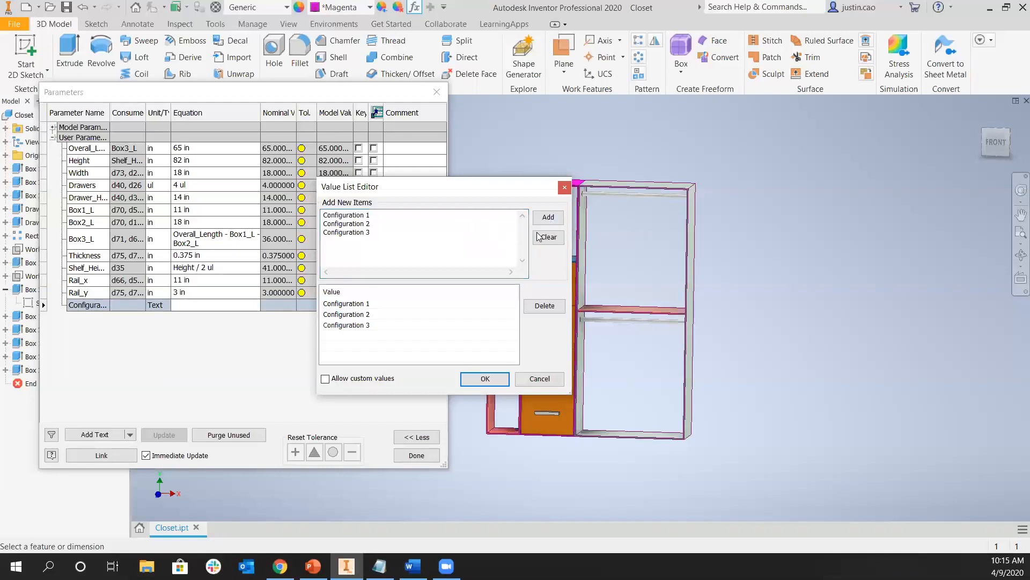
left_click(484, 379)
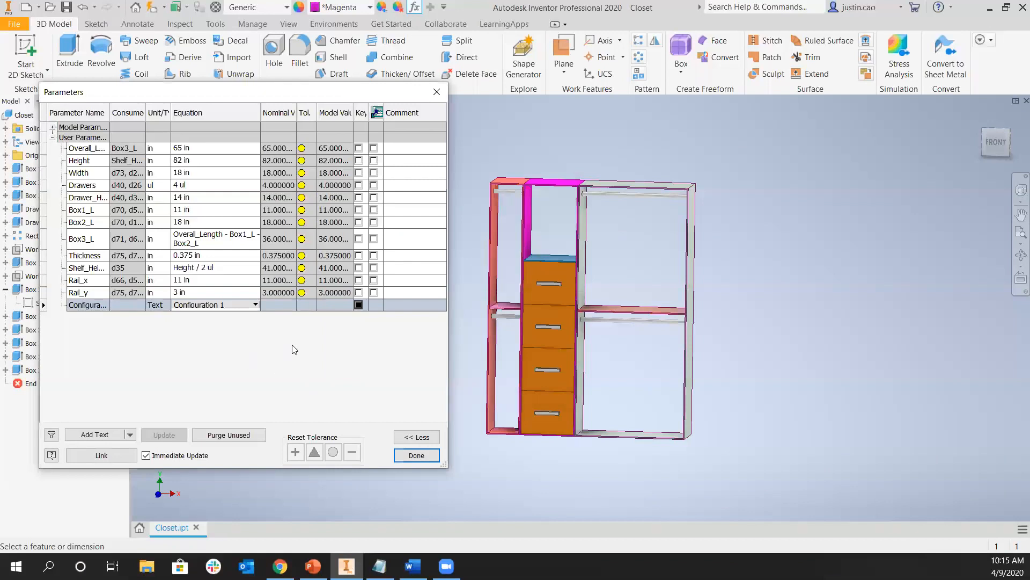
Try the Configuration parameter's values by switching between Configuration 1, Configuration 2 and Configuration 3
left_click(238, 306)
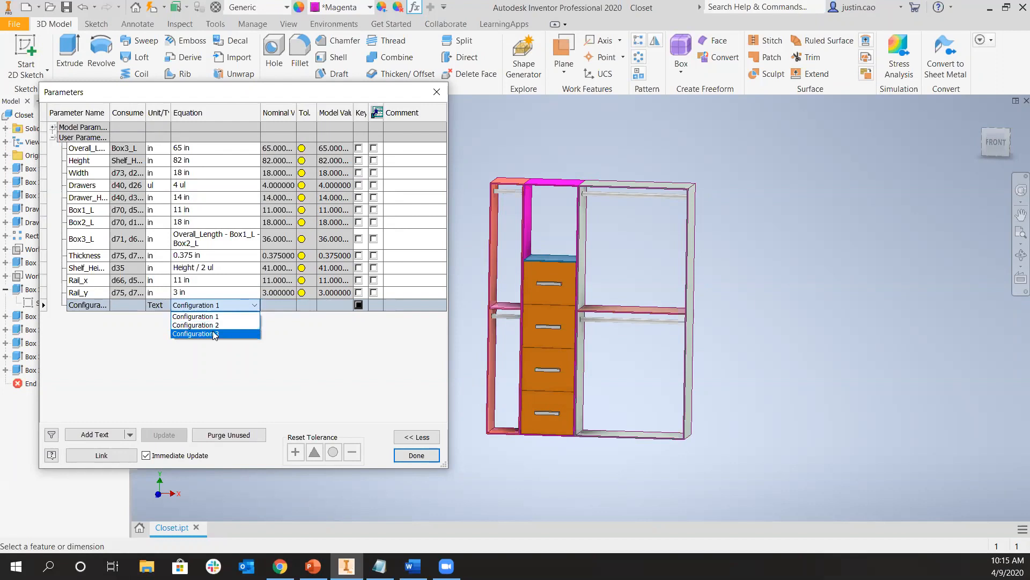
left_click(226, 304)
left_click(226, 304)
left_click(211, 325)
left_click(215, 305)
left_click(218, 333)
left_click(233, 307)
left_click(215, 317)
left_click(239, 309)
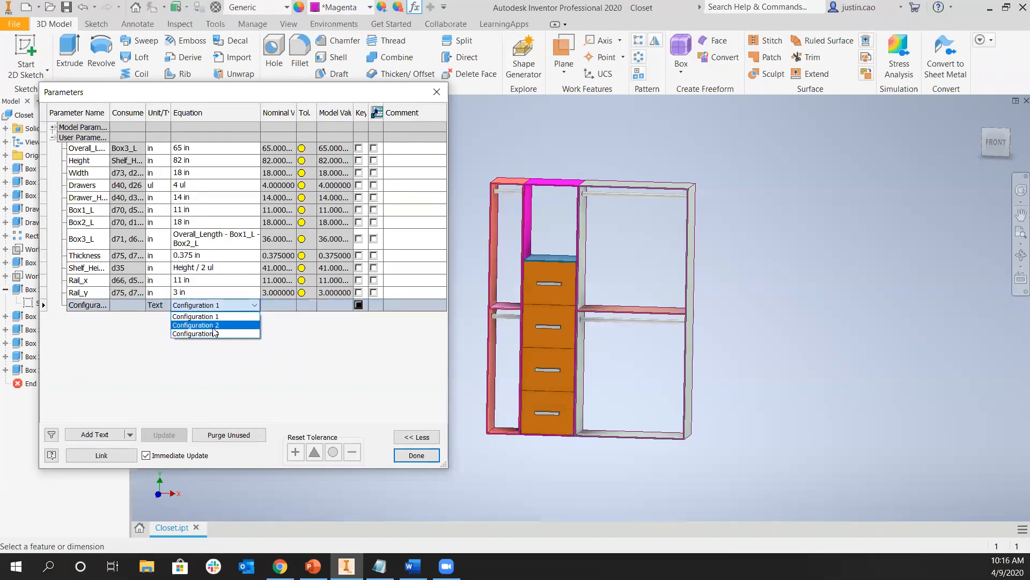
left_click(217, 325)
left_click(239, 306)
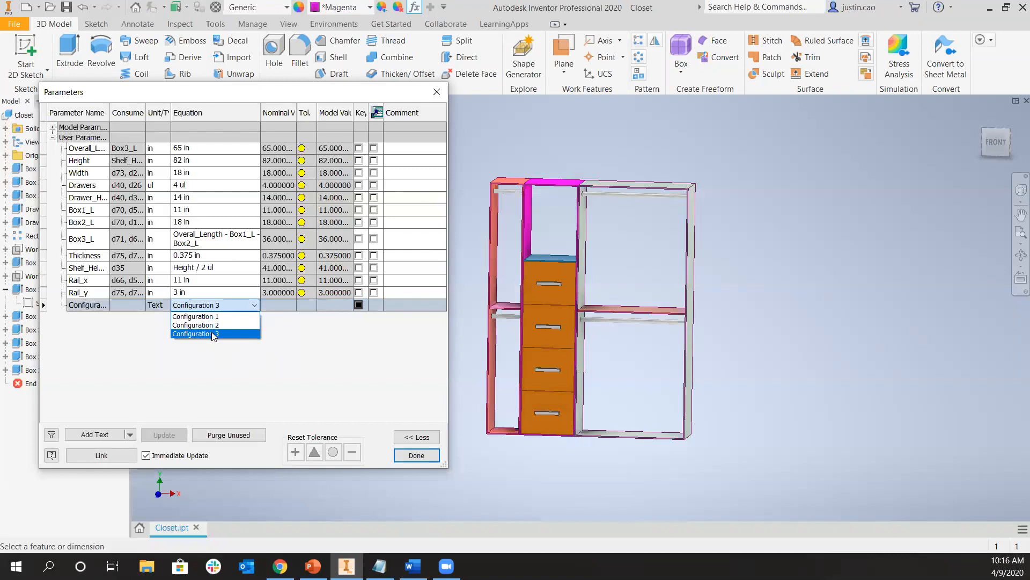
left_click(212, 334)
Set the Configuration parameter to Configuration 1 and close the parameter list
left_click(193, 309)
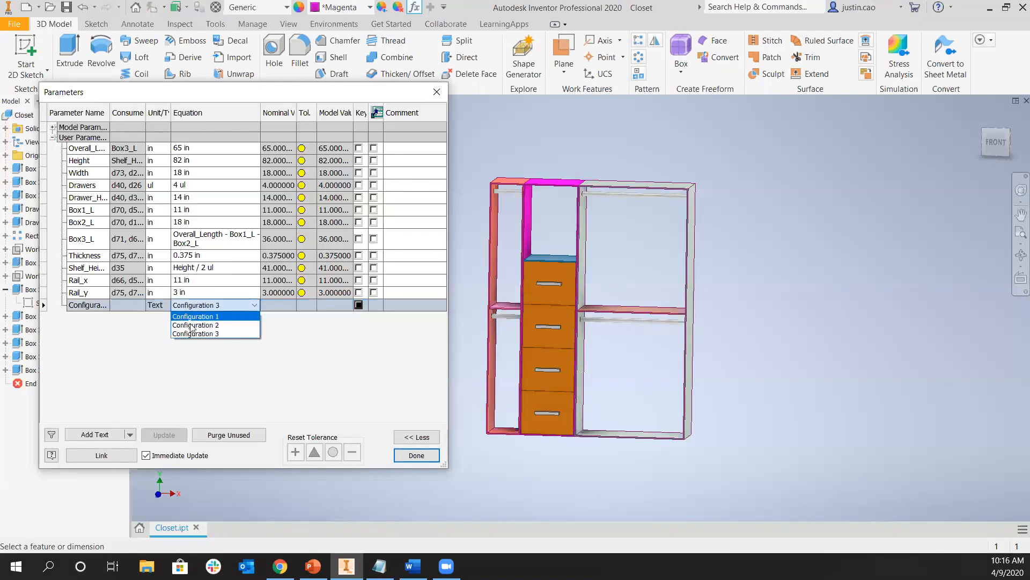
left_click(215, 316)
left_click(415, 456)
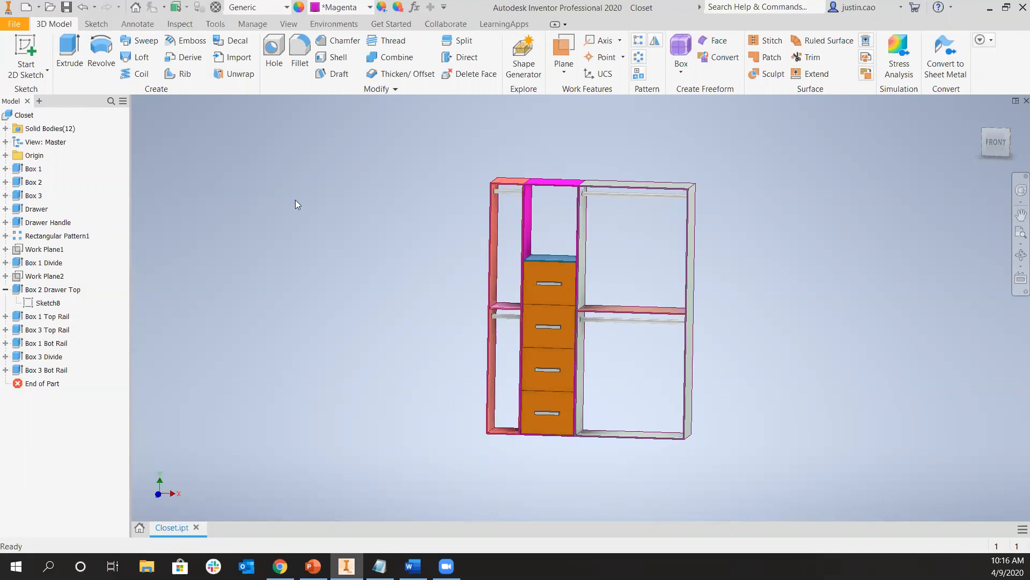
Display the iLogic browser alongside the model browser
left_click(38, 105)
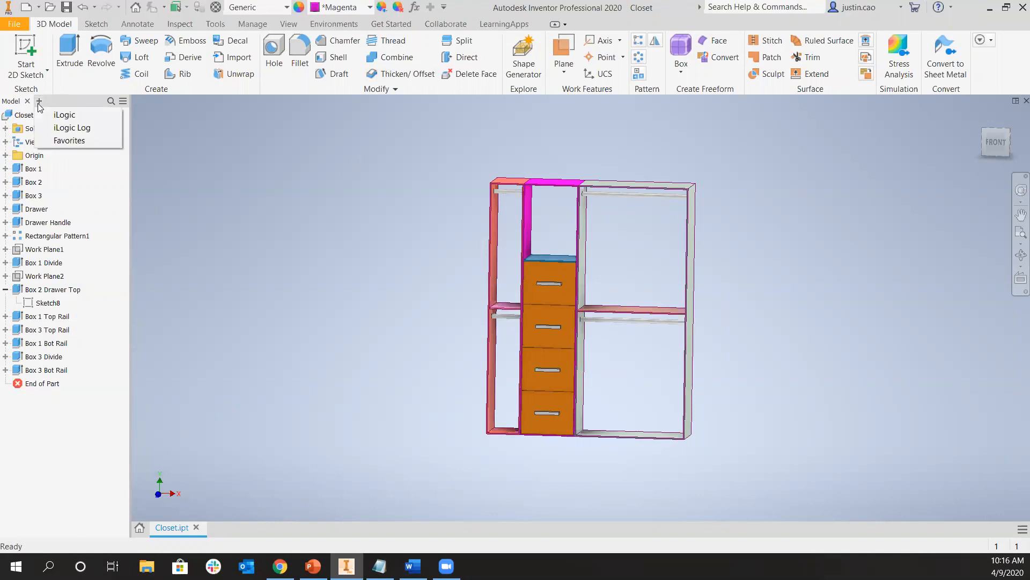
left_click(65, 117)
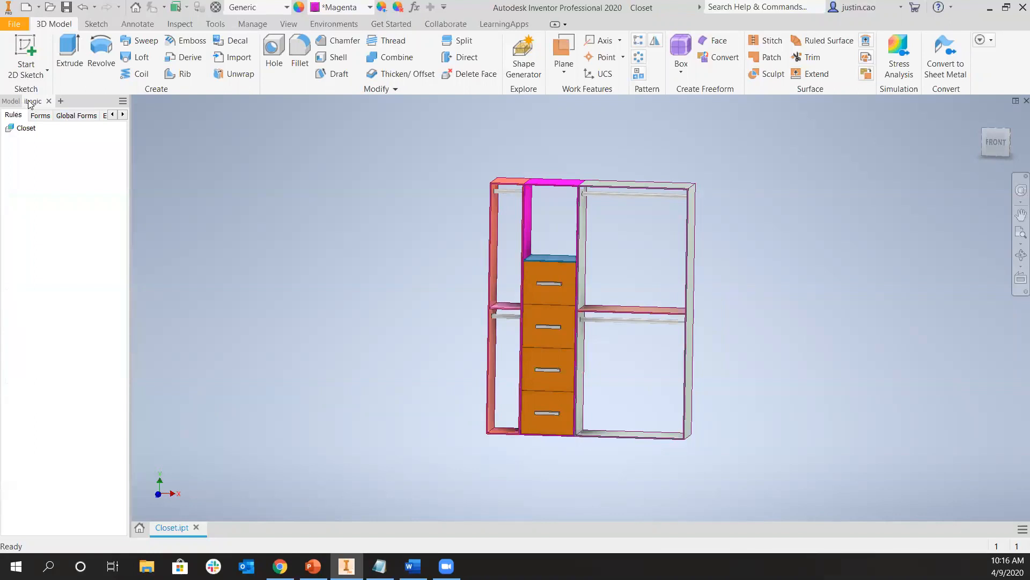
Add a new iLogic rule named Build to the Closet part
left_click(3, 102)
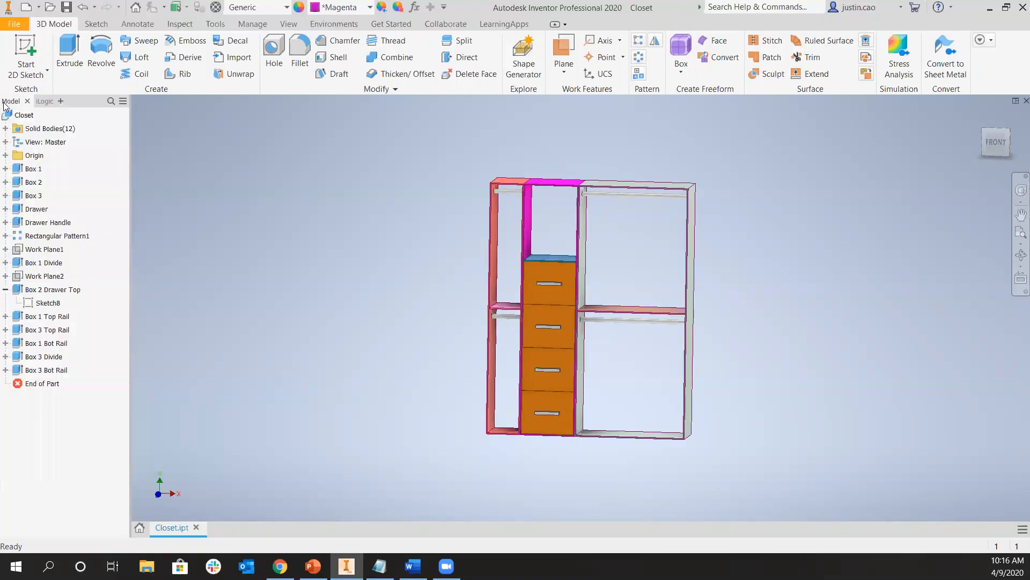
left_click(40, 101)
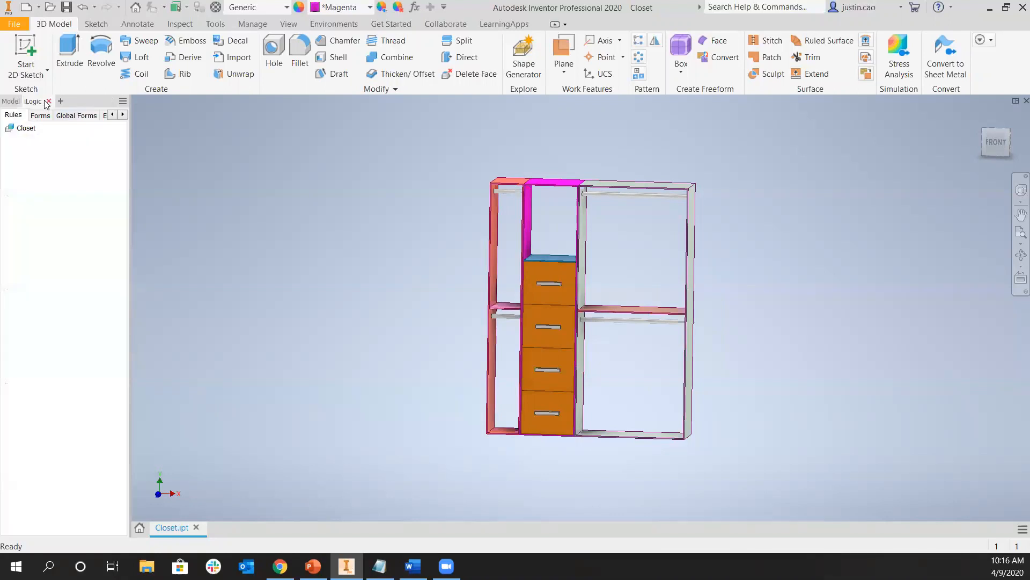
right_click(39, 151)
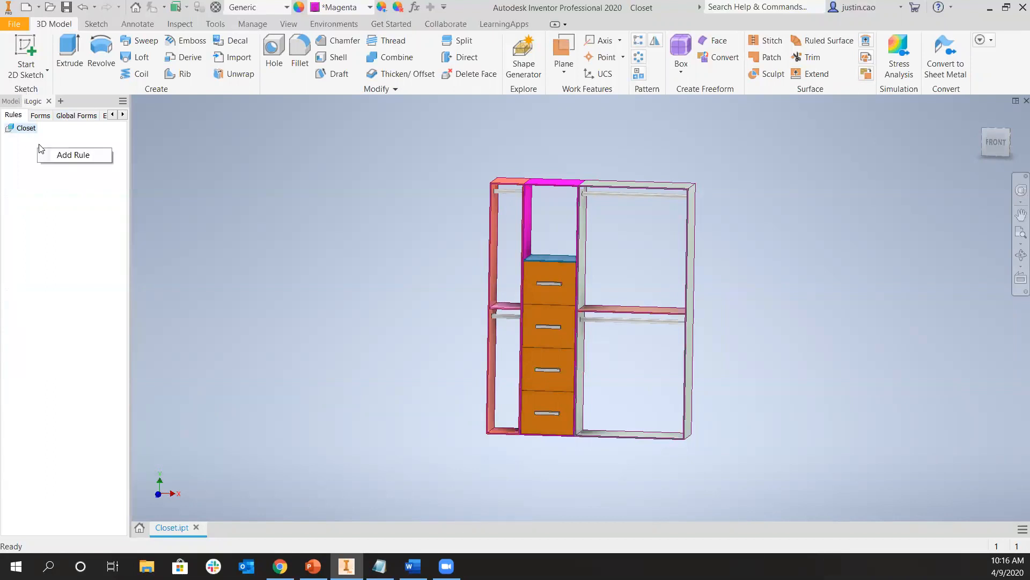
left_click(73, 154)
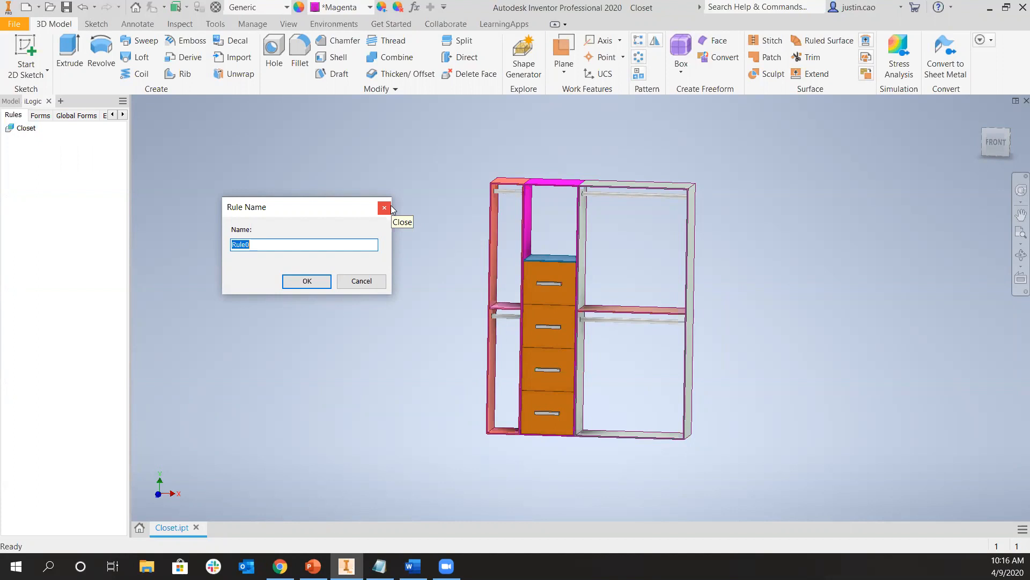
type("Build")
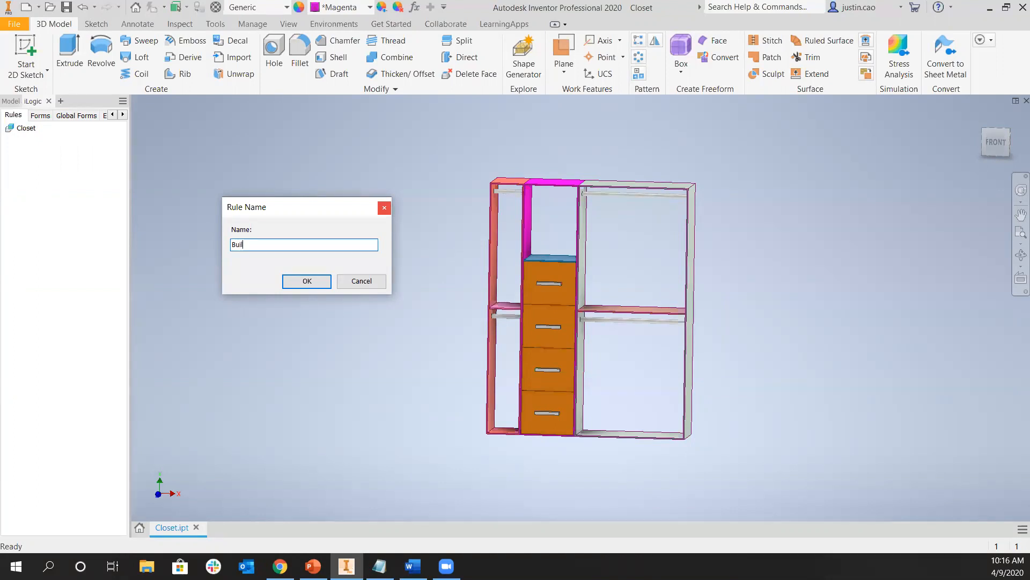
left_click(294, 279)
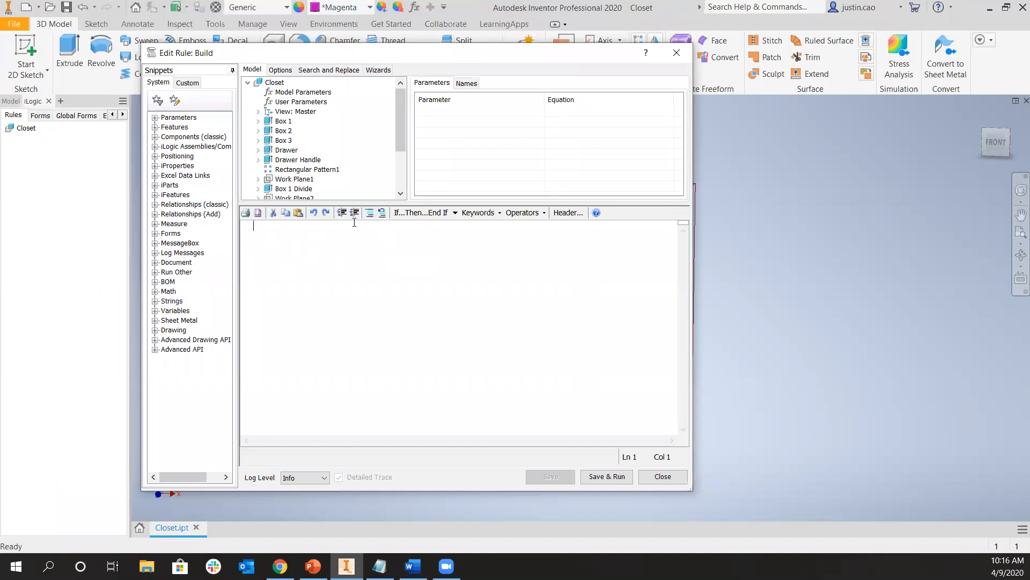
Begin the Build rule with the statement Select Case Configuration, based on the Configuration user parameter
type("Selec")
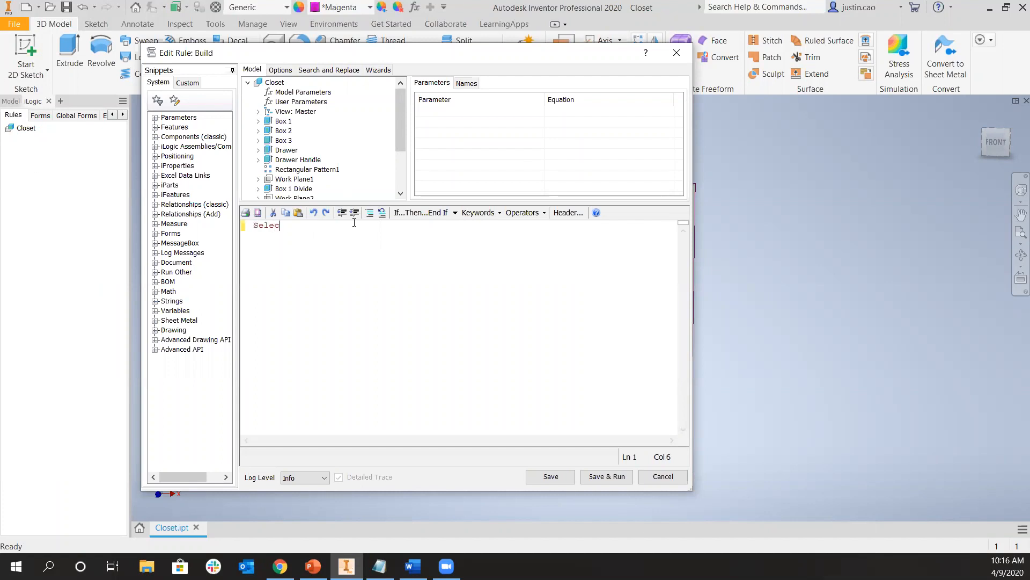
type("t Case")
left_click(310, 102)
scroll(551, 127, "down", 3)
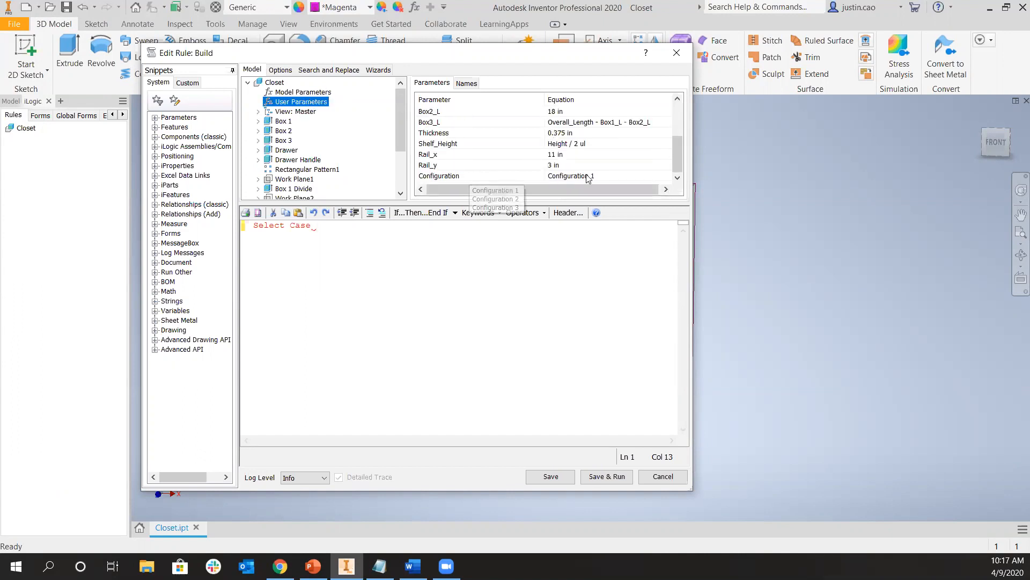
left_click(330, 223)
type("Configuration")
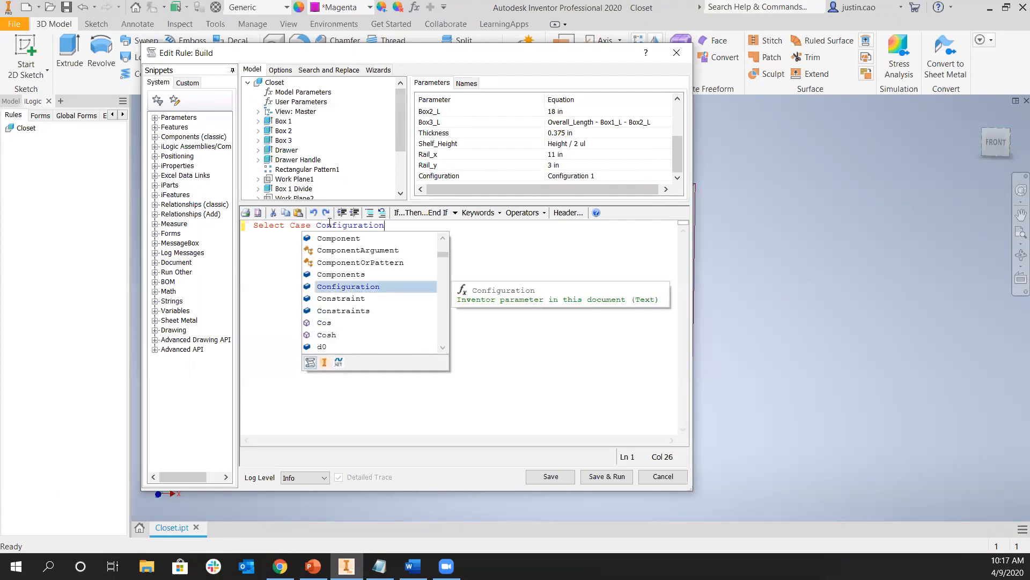
left_click(583, 269)
key("Return")
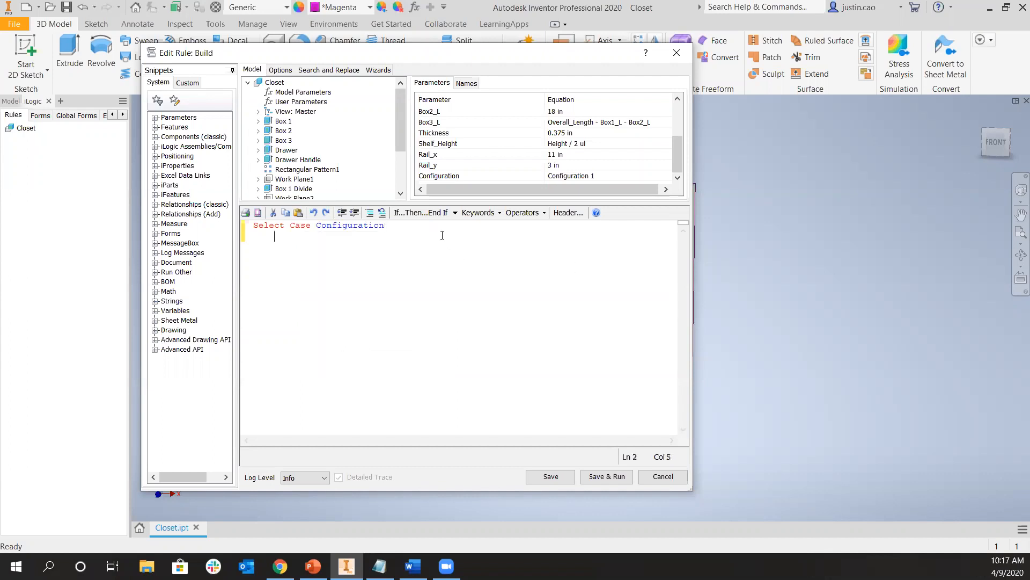
Add an indented Case "Configuration 1" line below the Select Case statement, leaving a blank line between them
key("Return")
type("Case \"")
type("Configura")
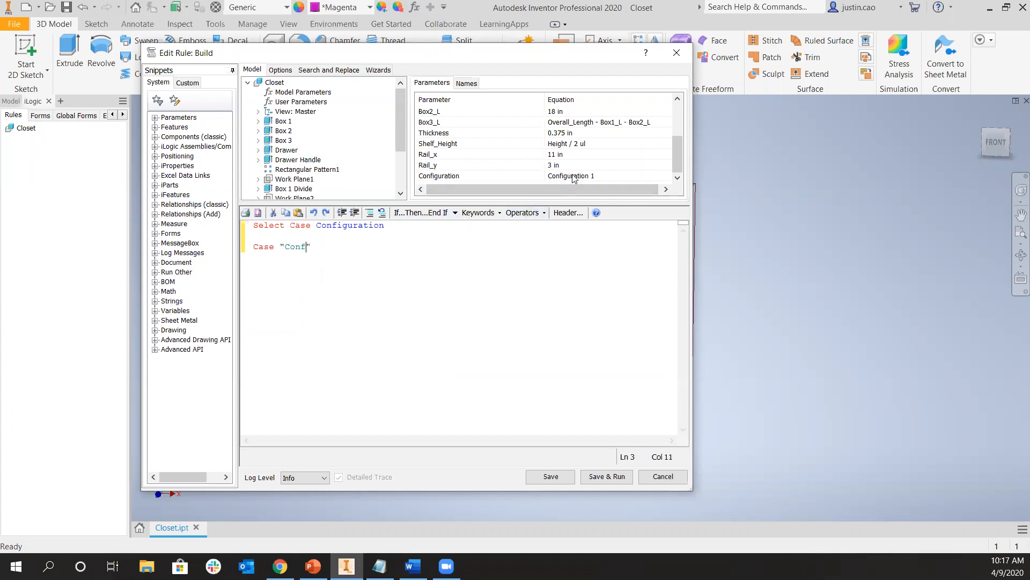
type("tion 1")
left_click(294, 249)
left_click(409, 254)
left_click(255, 247)
key("Tab")
key("Tab")
left_click(313, 214)
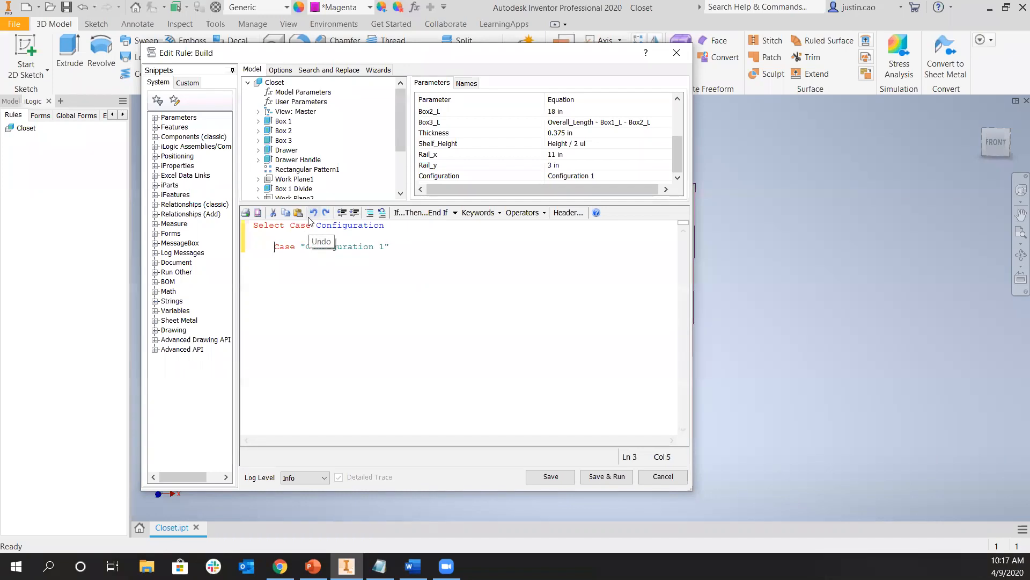
Write the assignment Height = 82 in, indented under the Configuration 1 case
left_click(412, 243)
key("Return")
scroll(545, 151, "up", 2)
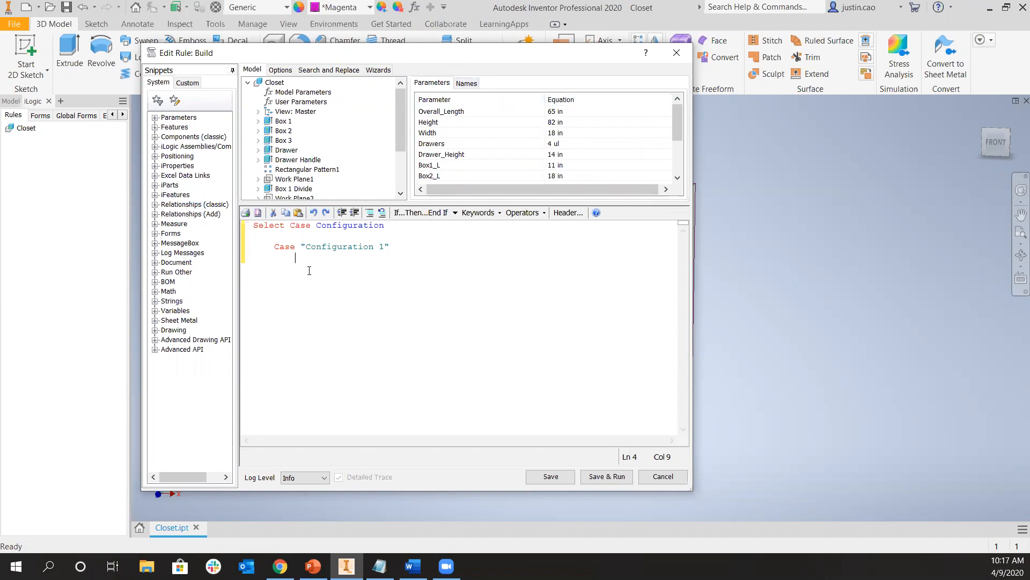
left_click(429, 122)
double_click(428, 123)
left_click(564, 124)
left_click(354, 253)
type("= 82 in")
left_click_drag(370, 258, 358, 260)
left_click(394, 268)
key("Return")
Capture the current state of Width (18 in), Drawers (4 ul) and Drawer_Height (14 in) into the Configuration 1 case
left_click(431, 135)
right_click(431, 137)
left_click(495, 141)
right_click(440, 144)
left_click(464, 155)
right_click(440, 155)
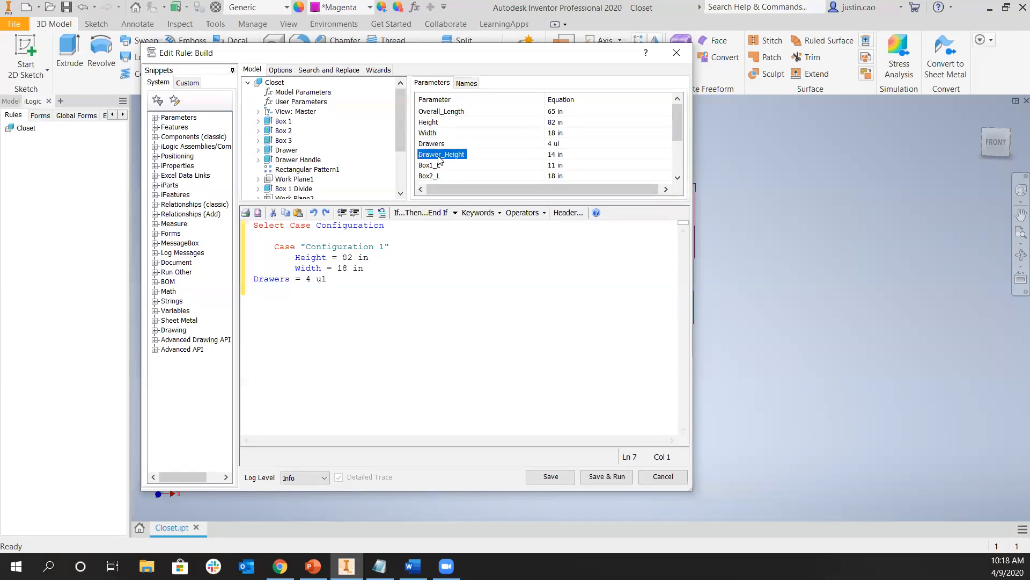
left_click(465, 167)
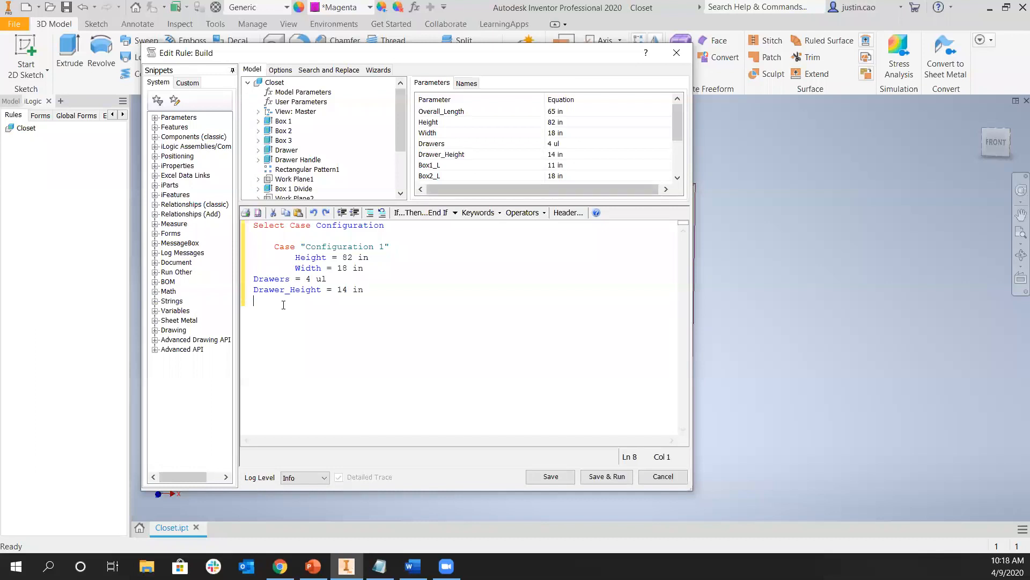
Capture the current state of Box1_L (11 in), Box2_L (18 in) and Box3_L (Overall_Length - Box1_L - Box2_L) into the rule
right_click(434, 166)
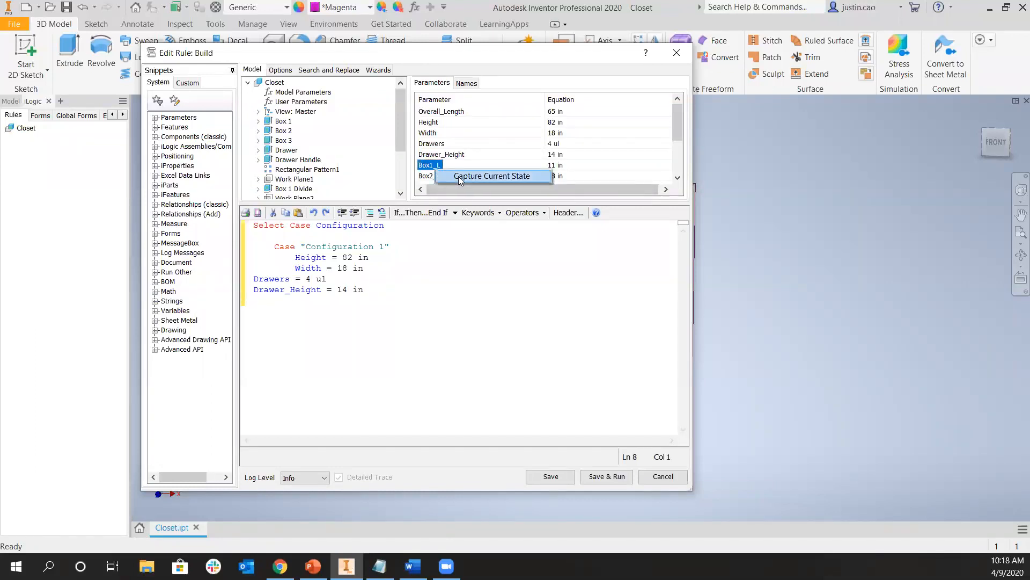
left_click(468, 175)
right_click(442, 176)
left_click(466, 184)
scroll(471, 164, "down", 2)
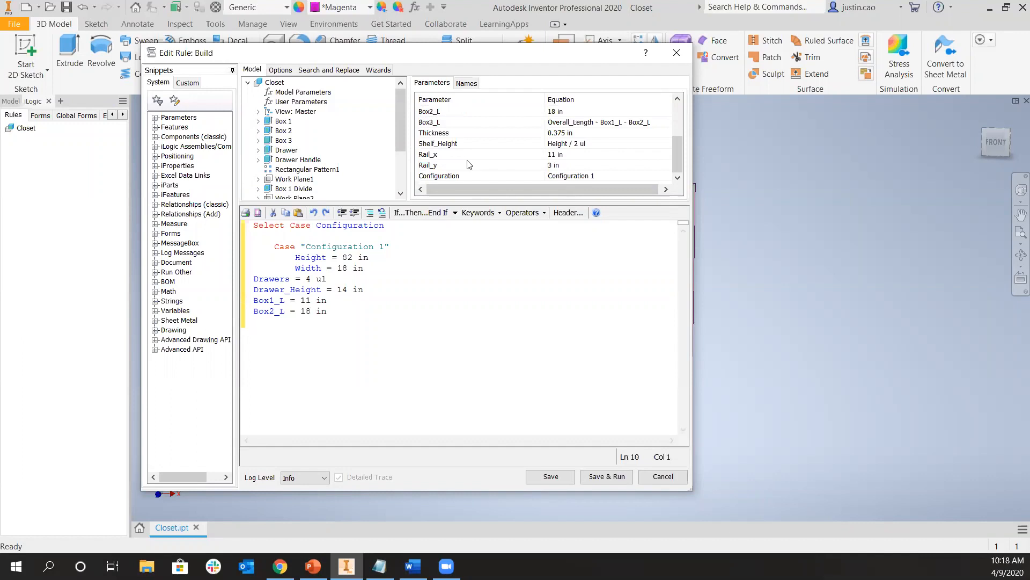
right_click(436, 124)
left_click(462, 132)
Capture the current state of Thickness (0.375 in), Shelf_Height (Height / 2 ul), Rail_x (11 in) and Rail_y (3 in) into the rule
right_click(436, 136)
left_click(459, 143)
right_click(433, 144)
left_click(456, 153)
right_click(442, 157)
right_click(434, 160)
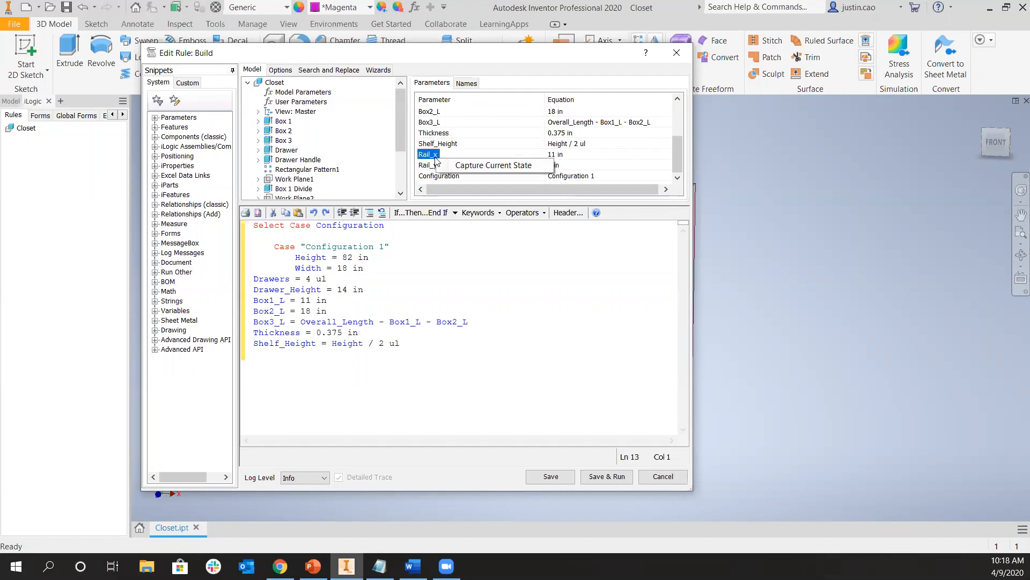
left_click(456, 168)
left_click(434, 166)
right_click(434, 166)
left_click(452, 173)
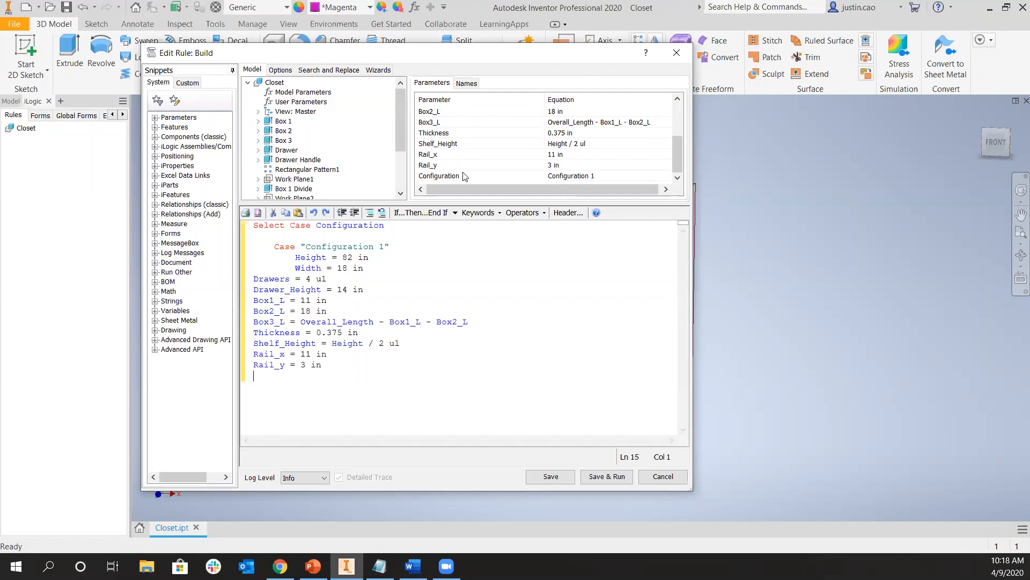
Indent the assignments from Drawers to Rail_y by two levels to align with Height and Width
left_click(323, 360)
left_click_drag(322, 365, 247, 287)
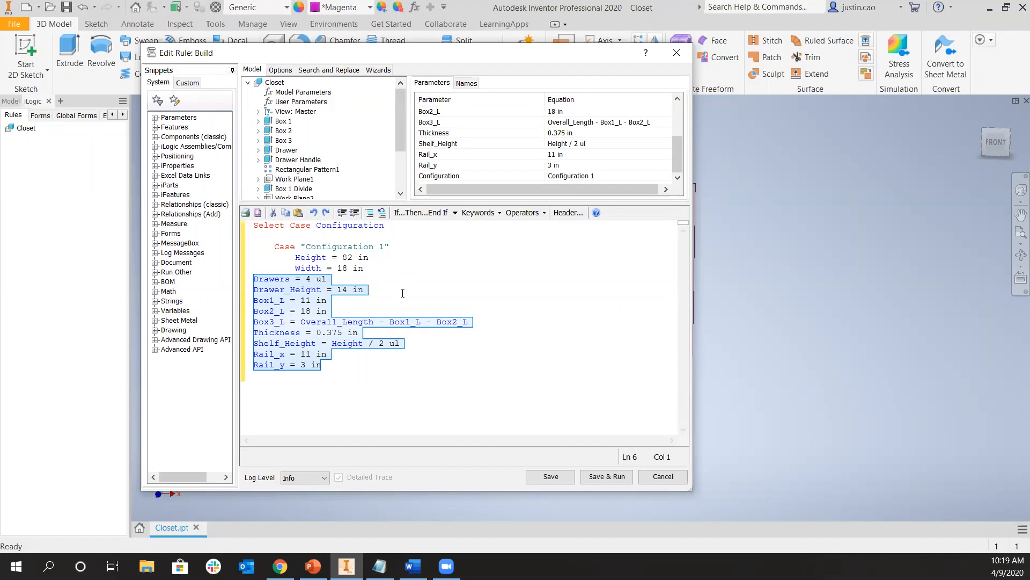
key("Tab")
key("Tab")
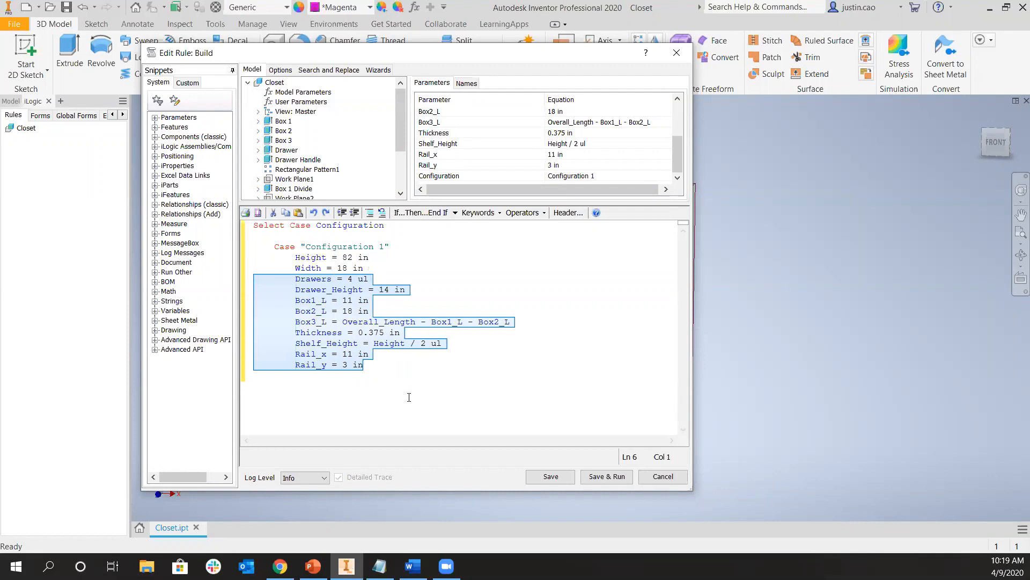
Close the statement with an unindented End Select line below the Rail_y assignment, separated by a blank line
left_click(395, 370)
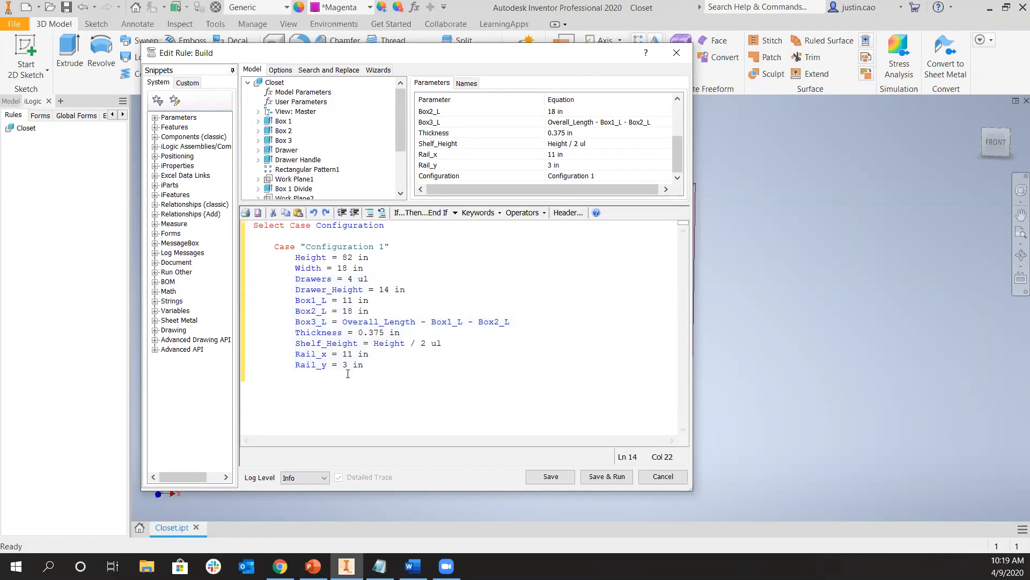
key("Return")
type("End Select")
key("Left")
key("Left")
key("Left")
key("Left")
key("Left")
key("Left")
key("Left")
key("Left")
key("BackSpace")
key("BackSpace")
key("BackSpace")
key("BackSpace")
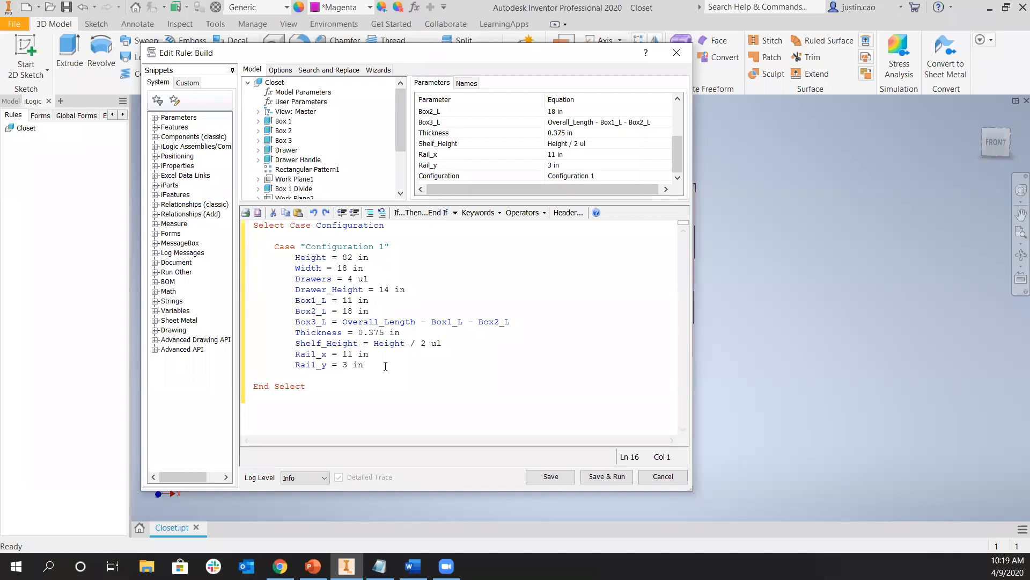
Duplicate the whole Configuration 1 case block above End Select and rename the copy's case as Configuration 2
left_click_drag(384, 367, 253, 248)
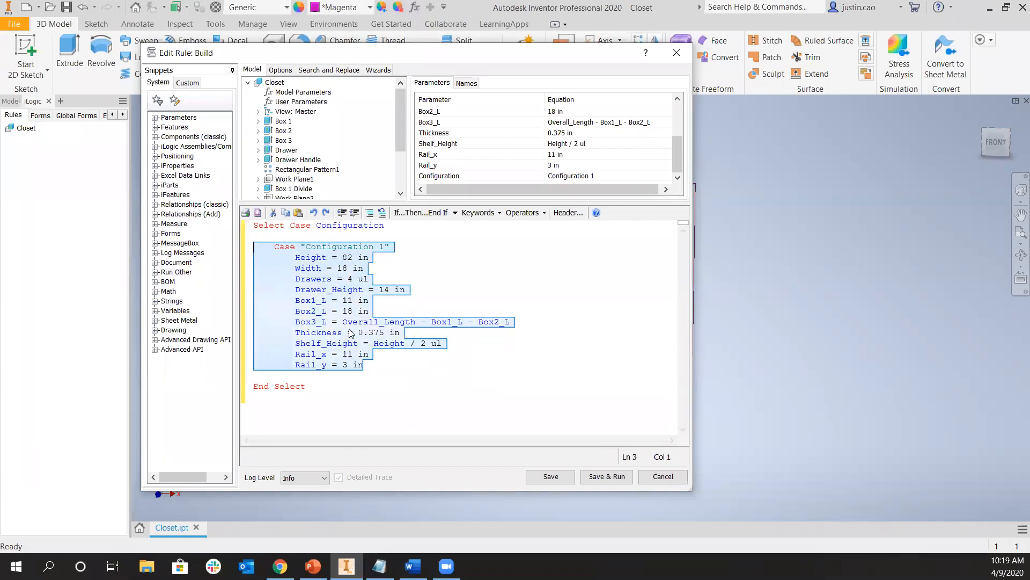
left_click(389, 375)
key("Return")
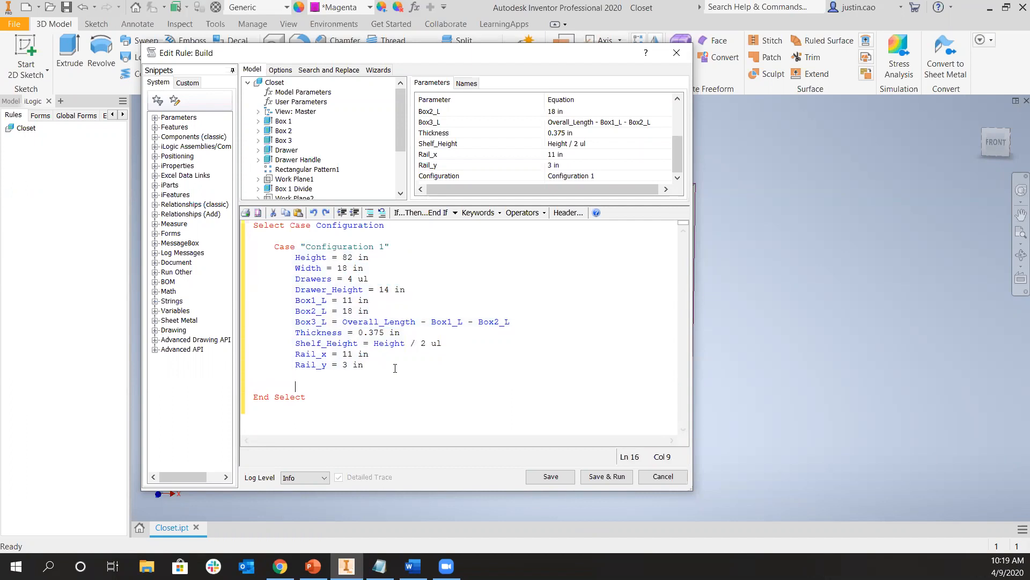
type("Case \"Configuration 1\"         Height = 82 in         Width = 18 in         Drawers = 4 ul         Drawer_Height = 14 in         Box1_L = 11 in         Box2_L = 18 in         Box3_L = Overall_Length - Box1_L - Box2_L         Thickness = 0.375 in         Shelf_Height = Height / 2 ul         Rail_x = 11 in         Rail_y = 3 in")
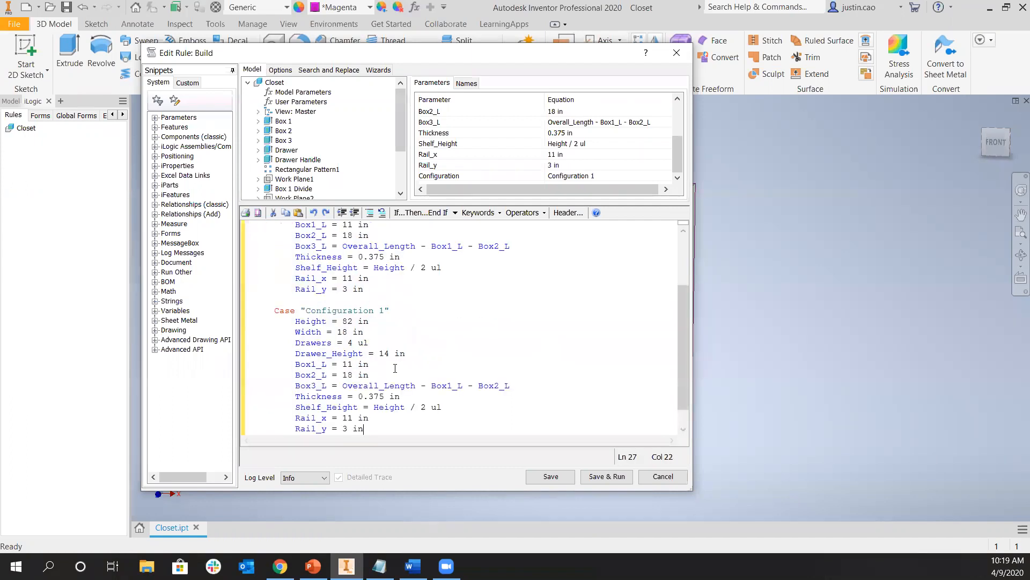
scroll(367, 342, "up", 2)
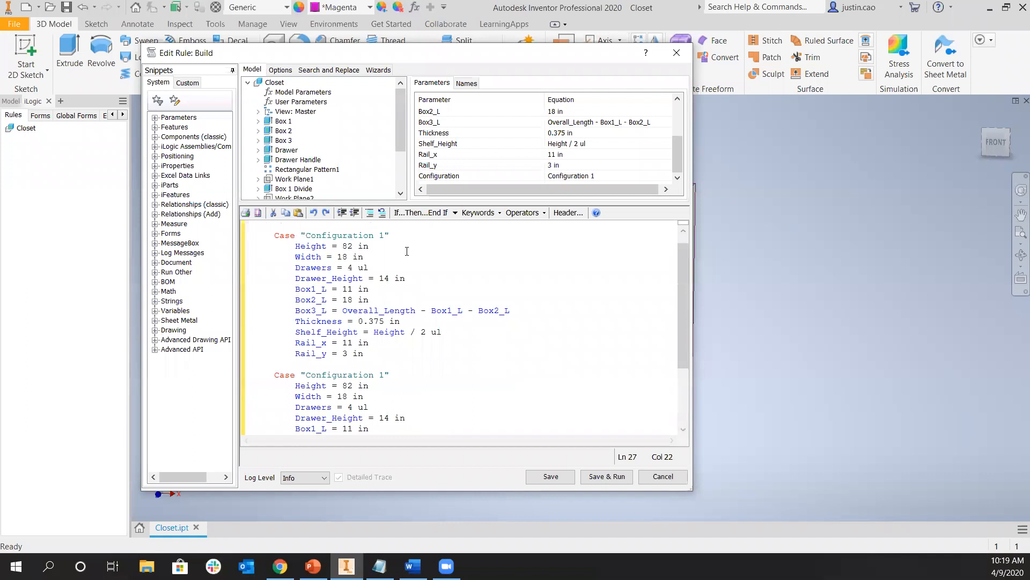
scroll(367, 292, "down", 2)
double_click(384, 311)
type("2")
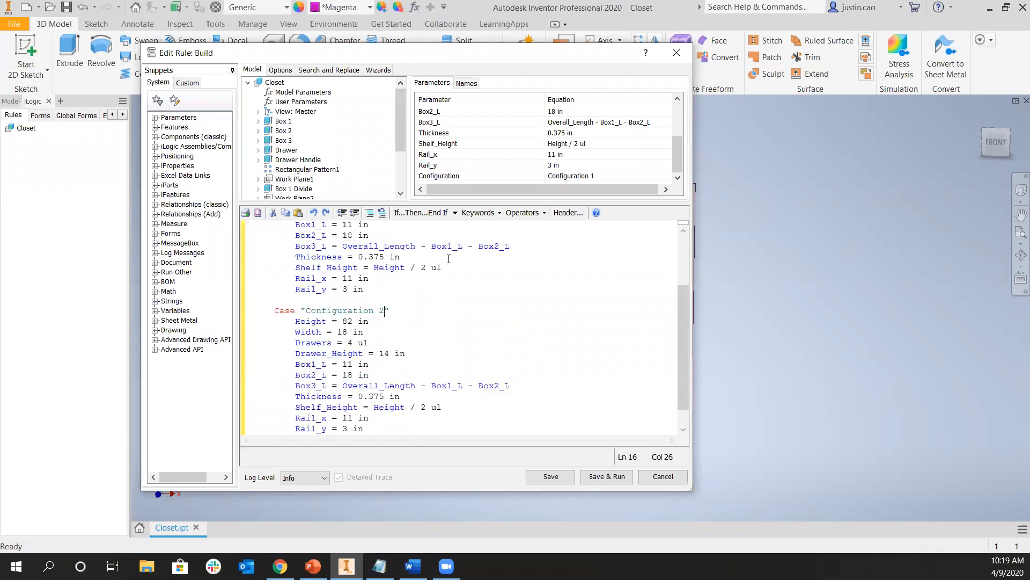
scroll(431, 309, "up", 2)
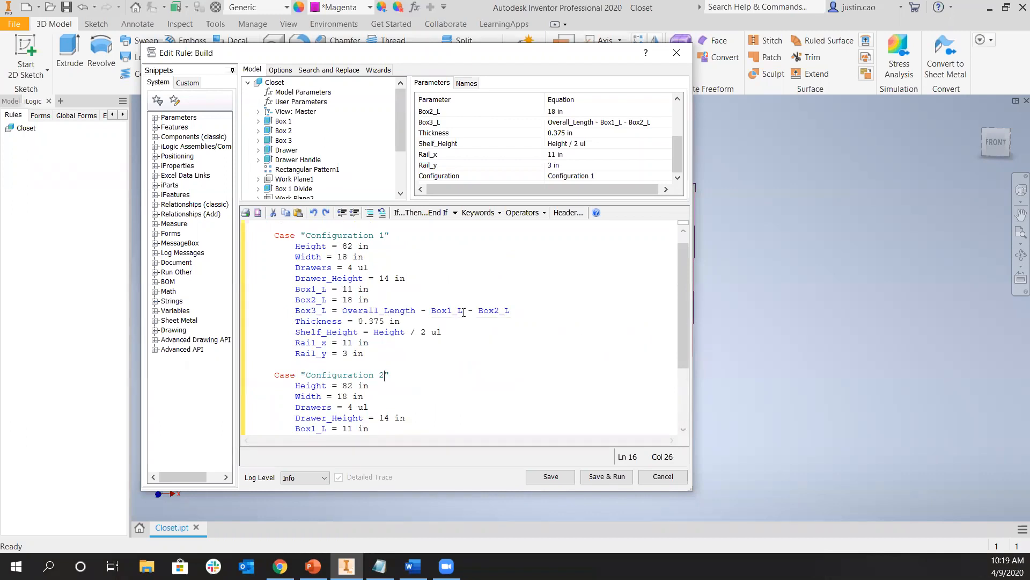
scroll(394, 328, "up", 1)
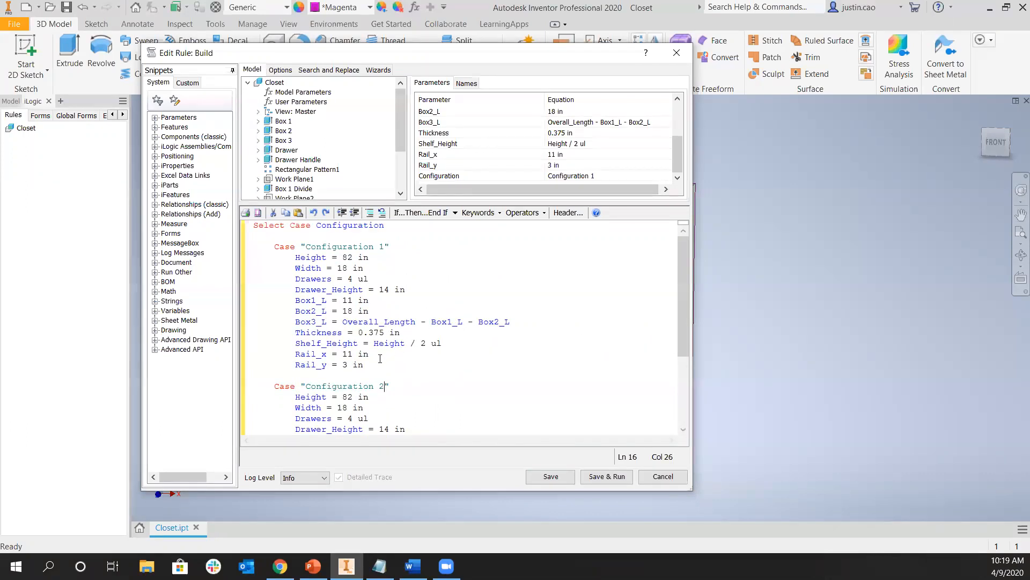
left_click_drag(371, 364, 251, 257)
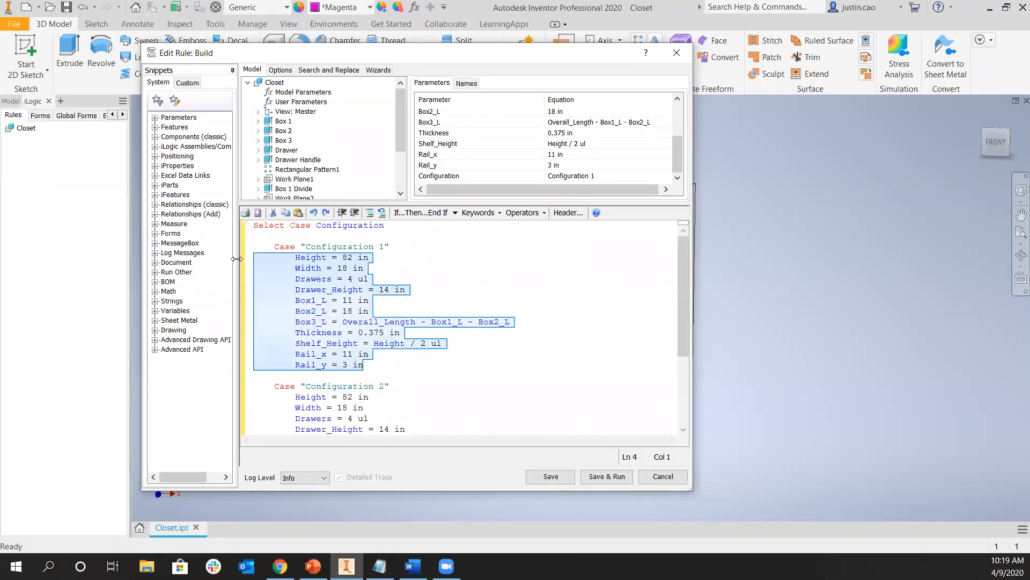
left_click_drag(551, 56, 635, 72)
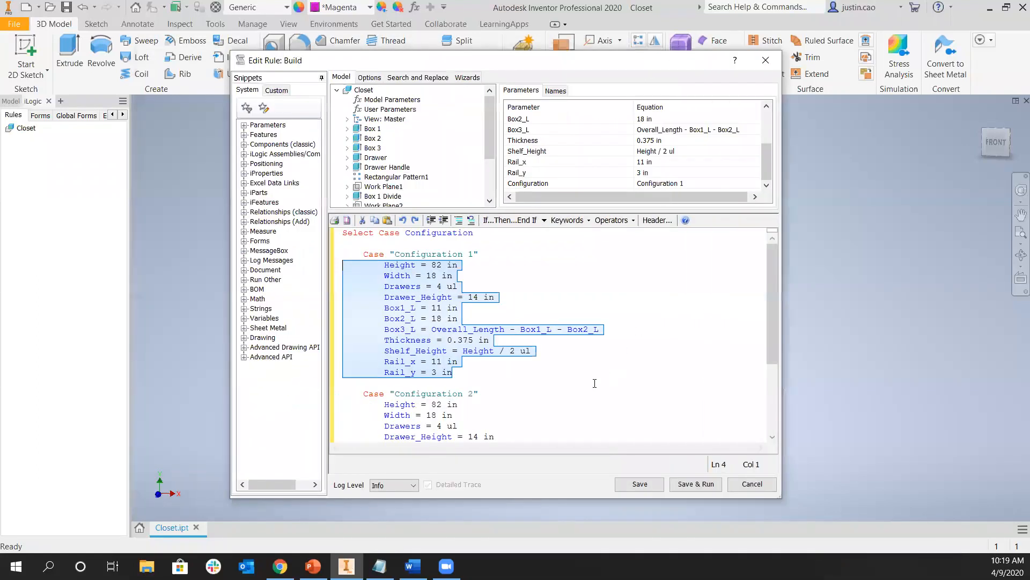
left_click(585, 378)
In the Configuration 2 case, set Height to 100 in and Width to 25 in
scroll(571, 369, "down", 3)
left_click(442, 307)
key("BackSpace")
key("BackSpace")
type("100")
left_click(437, 318)
key("BackSpace")
key("BackSpace")
type("25")
In the Configuration 2 case, set Drawers to 6 ul and Box1_L to 36 in
left_click(443, 328)
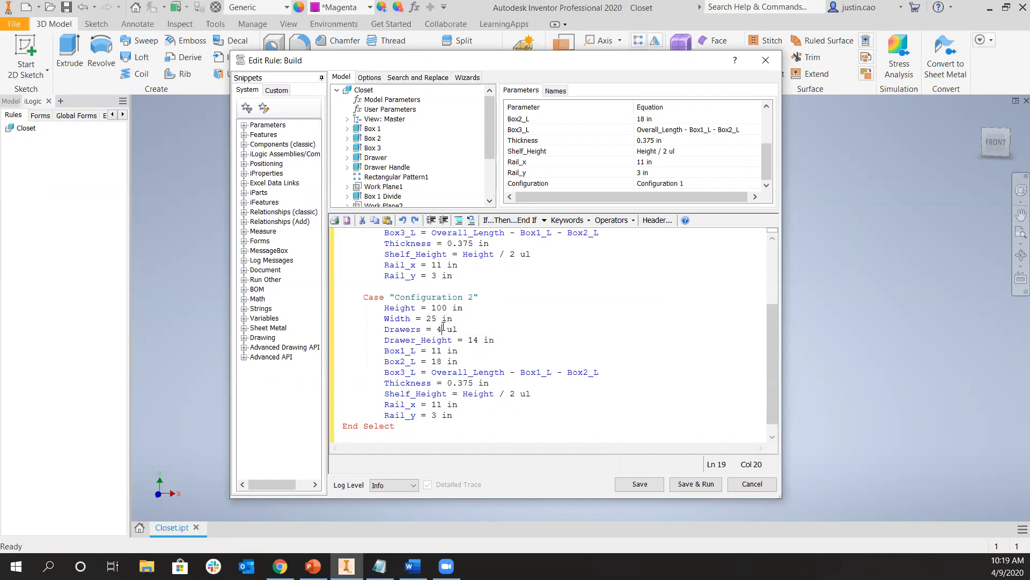
key("BackSpace")
type("6")
left_click(438, 350)
key("BackSpace")
key("Delete")
type("36")
In the Configuration 2 case, set Thickness to 0.25 in, then save and run the rule
double_click(467, 382)
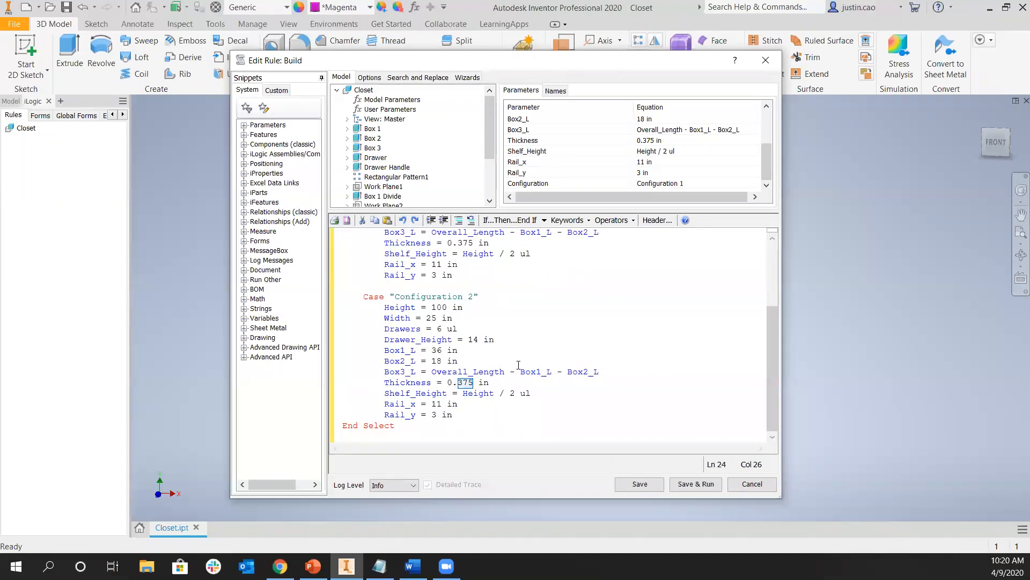
type(".2")
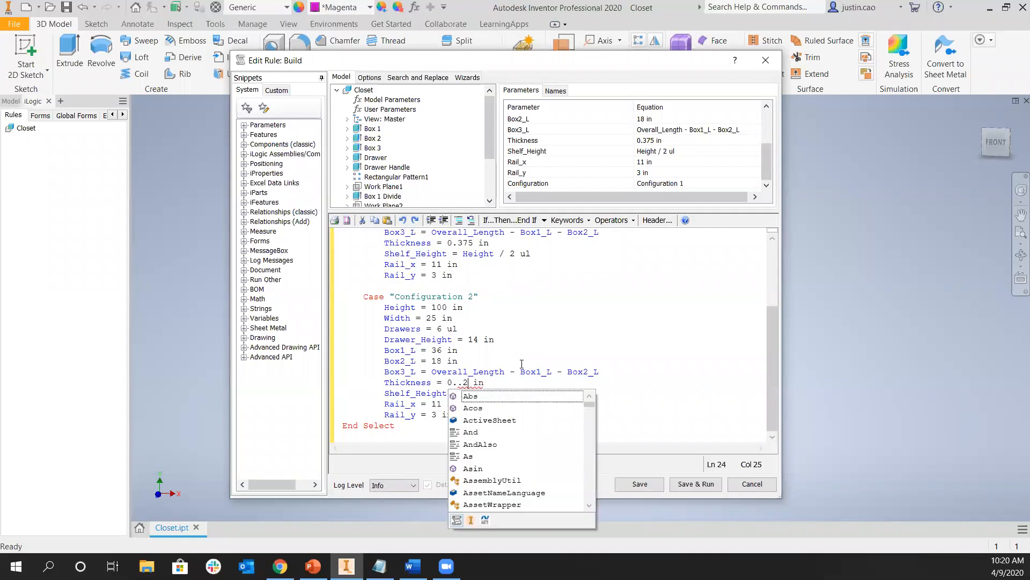
key("BackSpace")
key("BackSpace")
type("25")
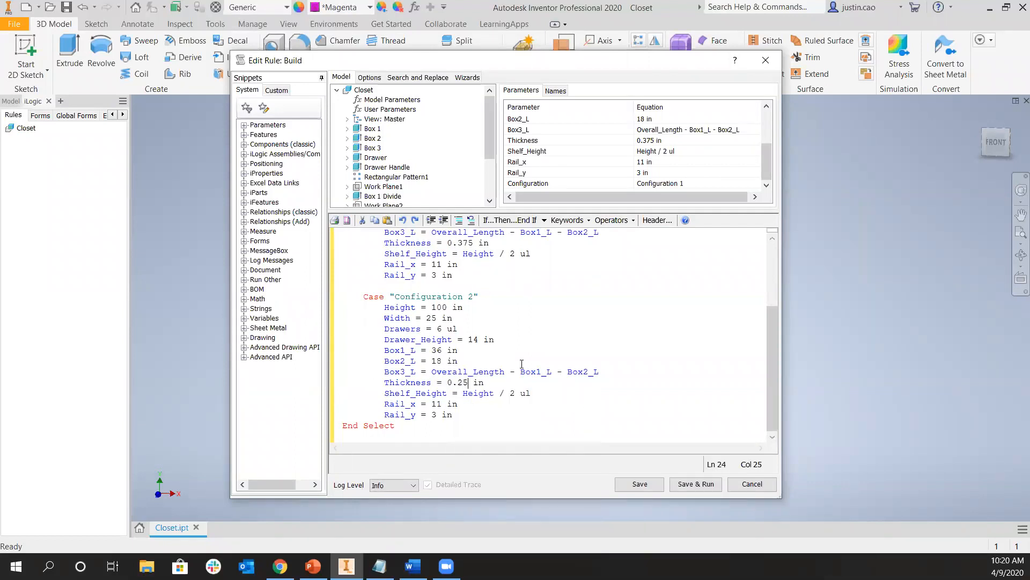
left_click(622, 393)
left_click(692, 485)
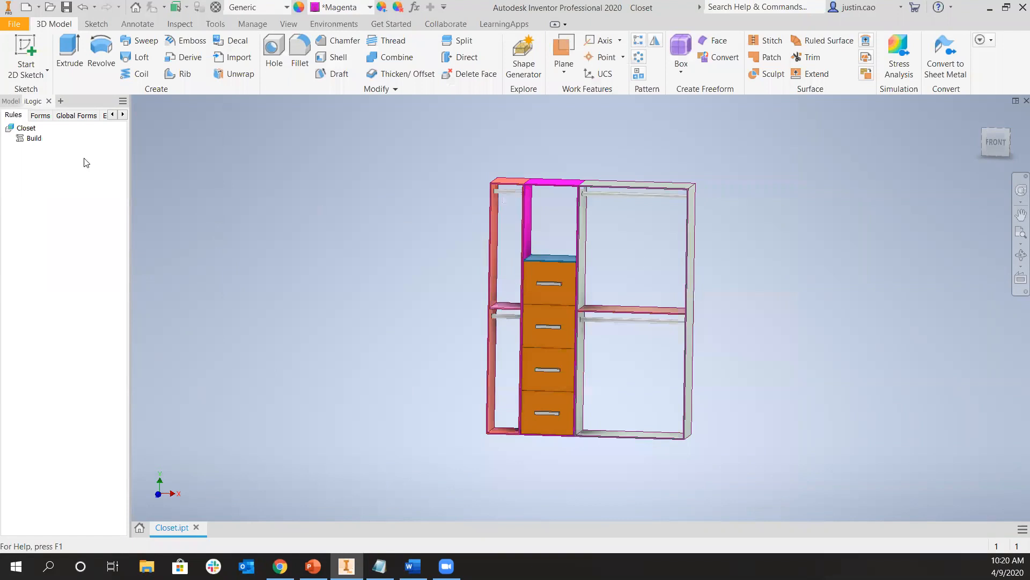
Switch the Configuration user parameter to Configuration 2
left_click(35, 139)
left_click(415, 8)
left_click(192, 306)
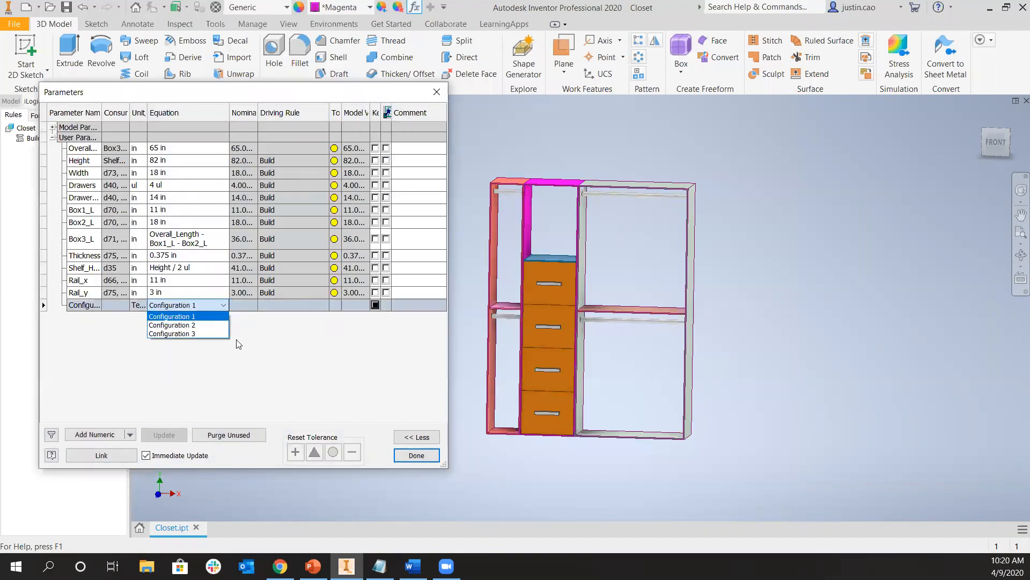
left_click(188, 325)
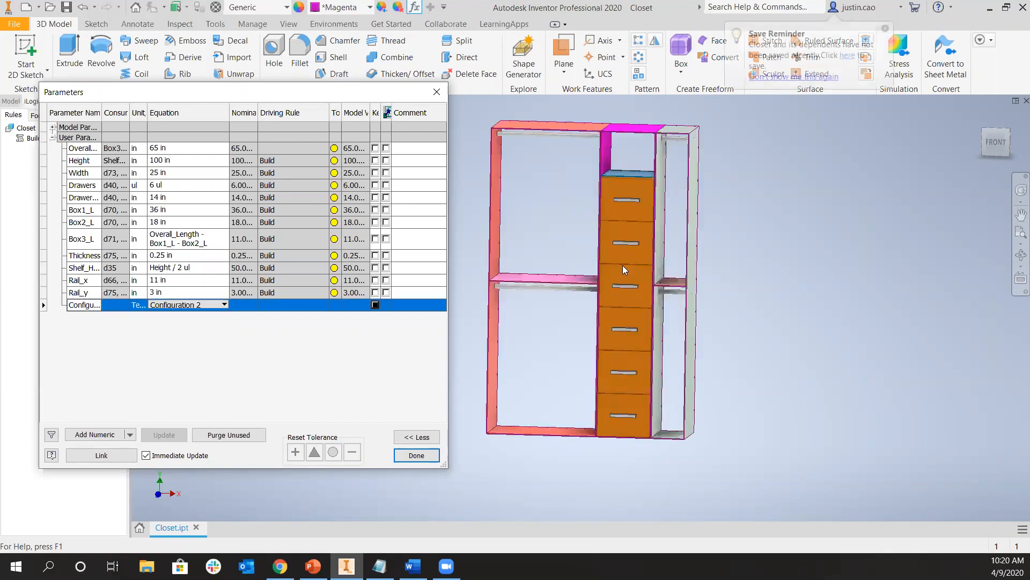
Measure the thickness of the Box 1 outer side panel between its two front vertical edges
middle_click_drag(620, 266, 671, 288)
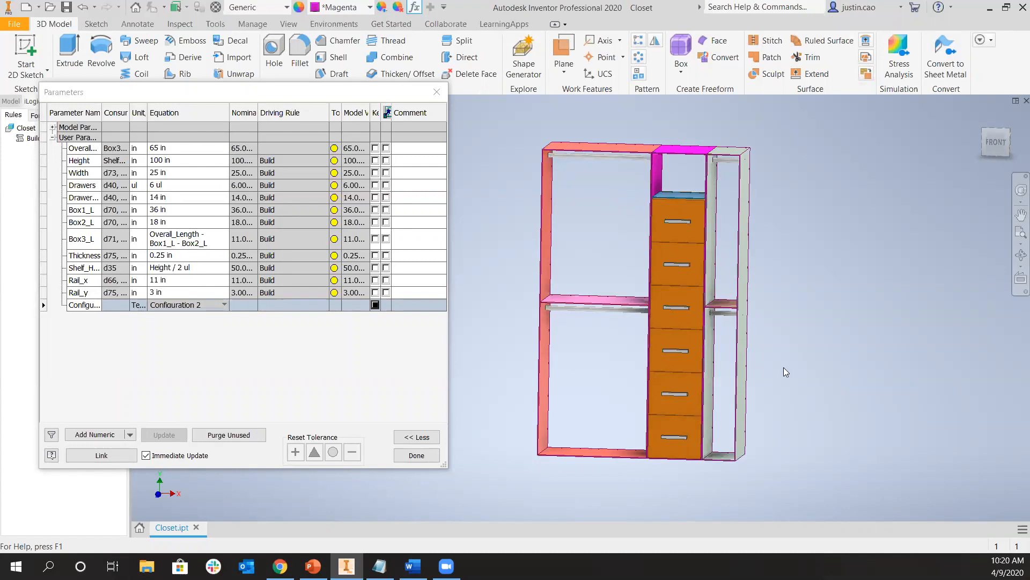
scroll(523, 323, "down", 3)
scroll(483, 290, "up", 8)
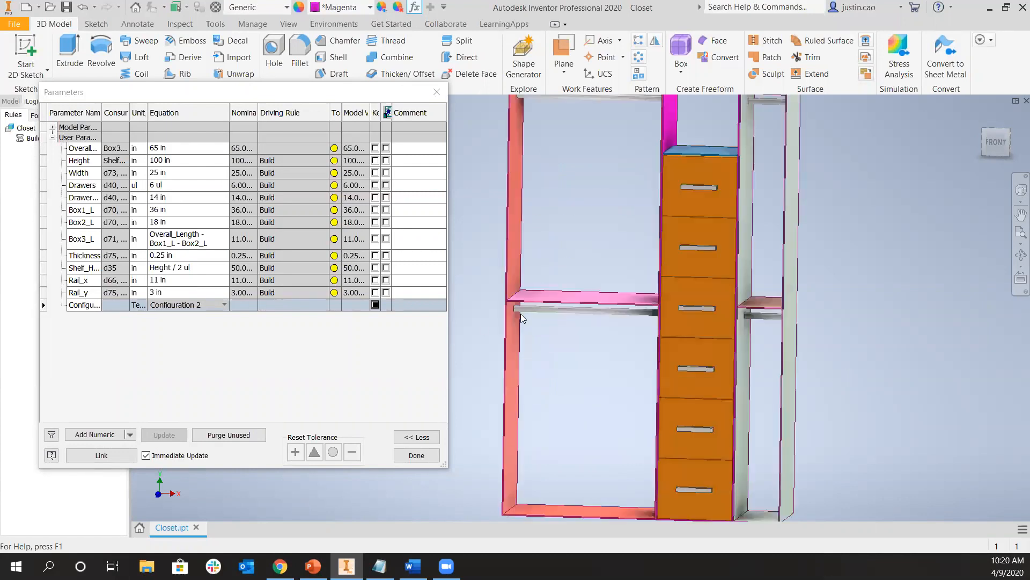
scroll(480, 287, "up", 5)
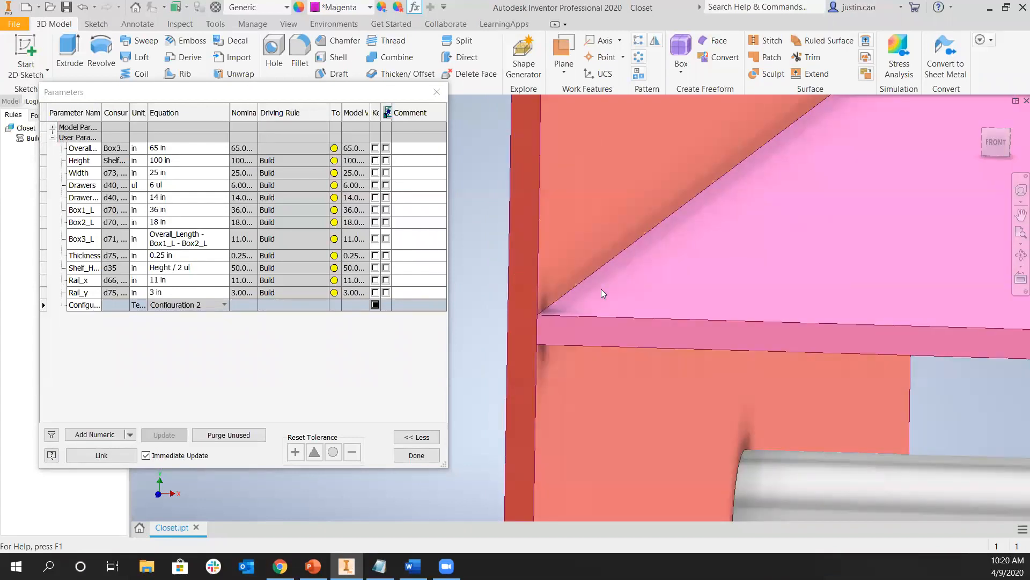
left_click(421, 456)
key("m")
left_click(536, 286)
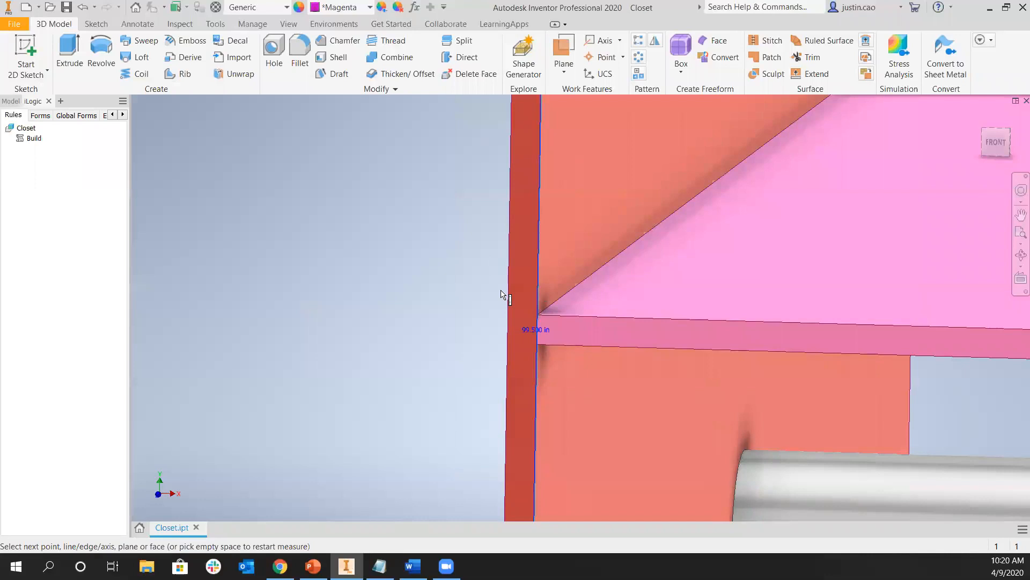
left_click(507, 285)
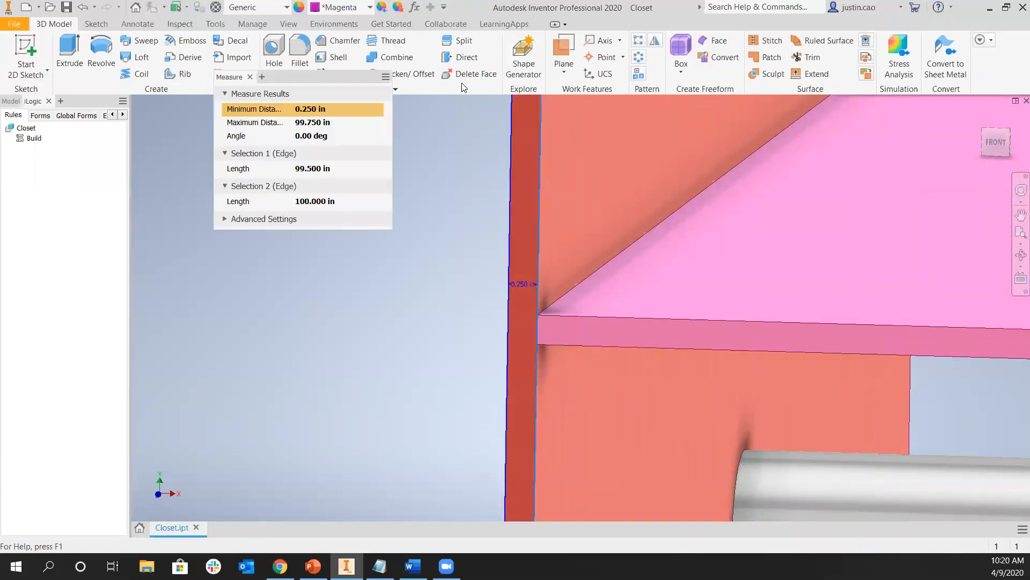
scroll(541, 282, "down", 2)
scroll(540, 280, "up", 5)
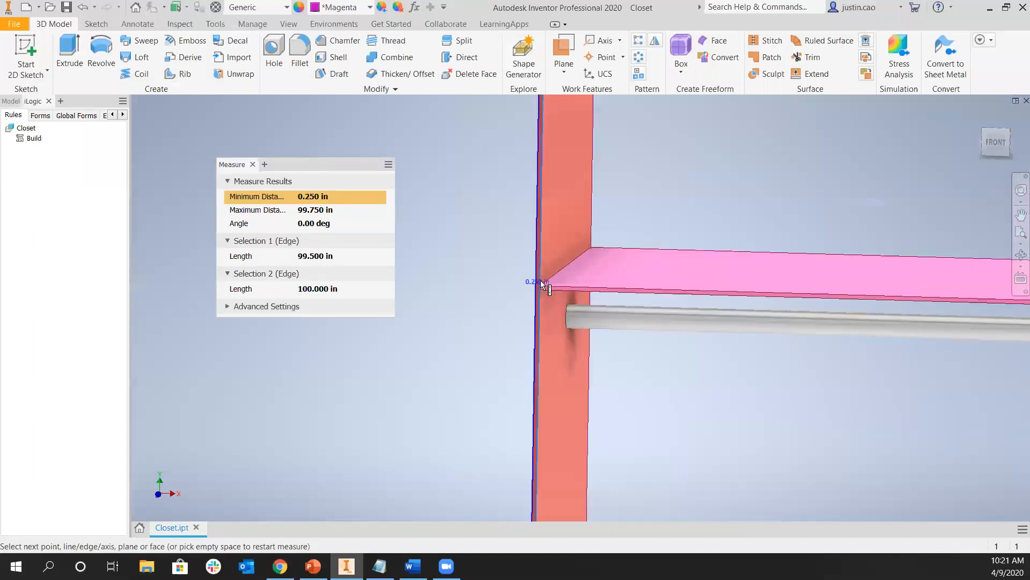
key("Escape")
Try the Configuration parameter at Configuration 3, toggling through Configuration 2 and back, and close the parameters
left_click(413, 8)
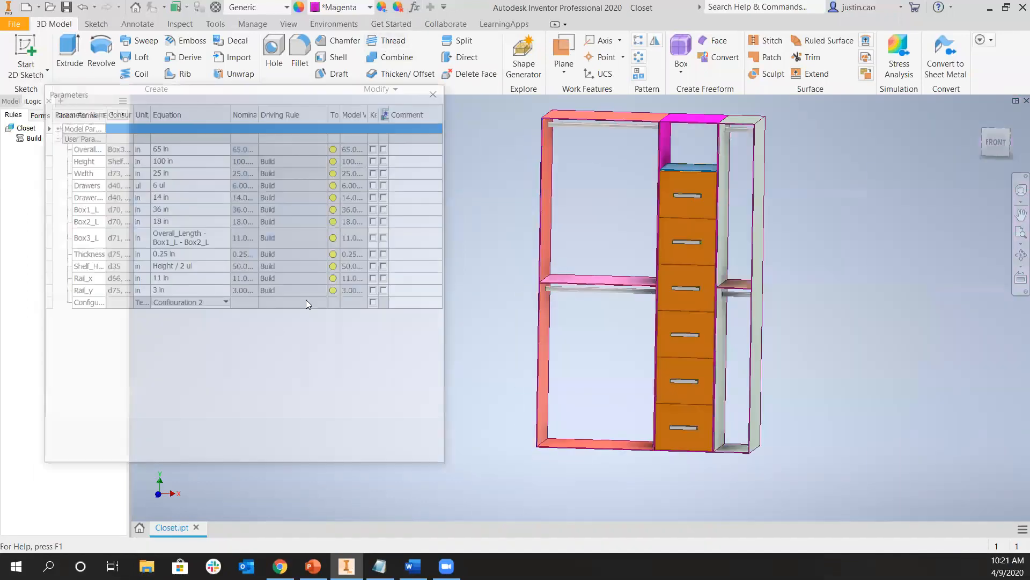
left_click(201, 304)
left_click(192, 333)
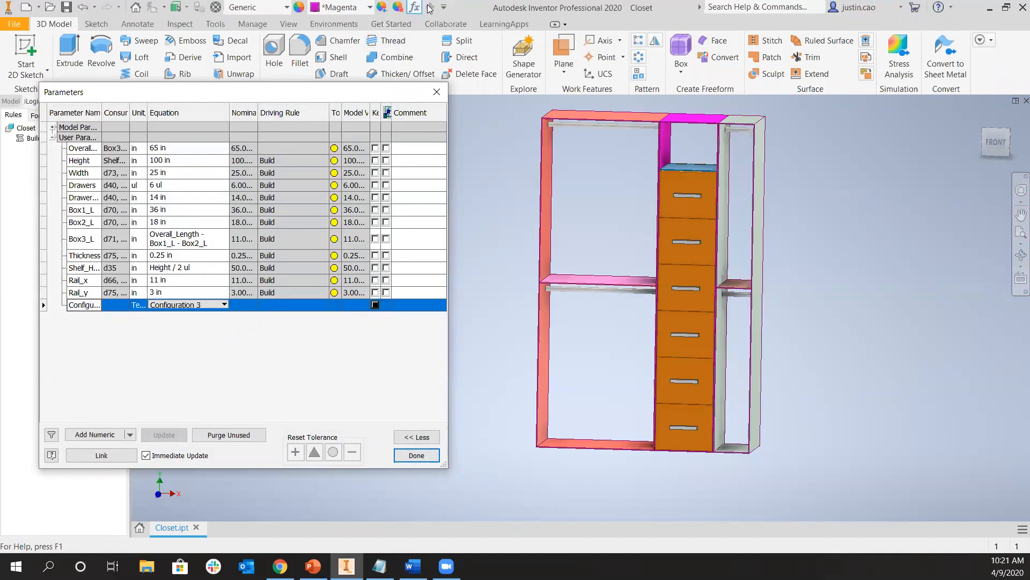
left_click(202, 306)
left_click(190, 326)
left_click(203, 305)
left_click(185, 333)
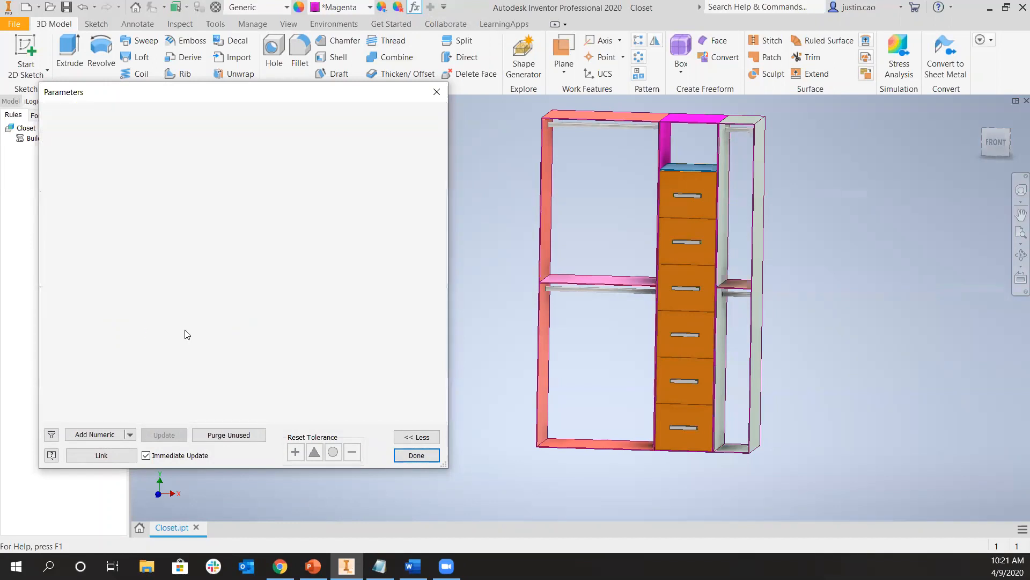
left_click(200, 305)
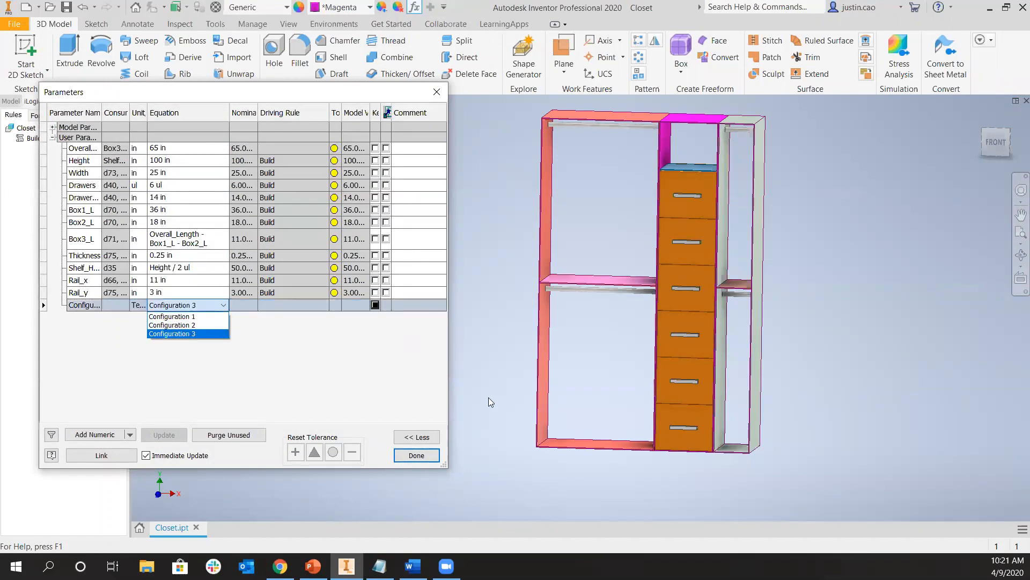
left_click(413, 454)
left_click(435, 457)
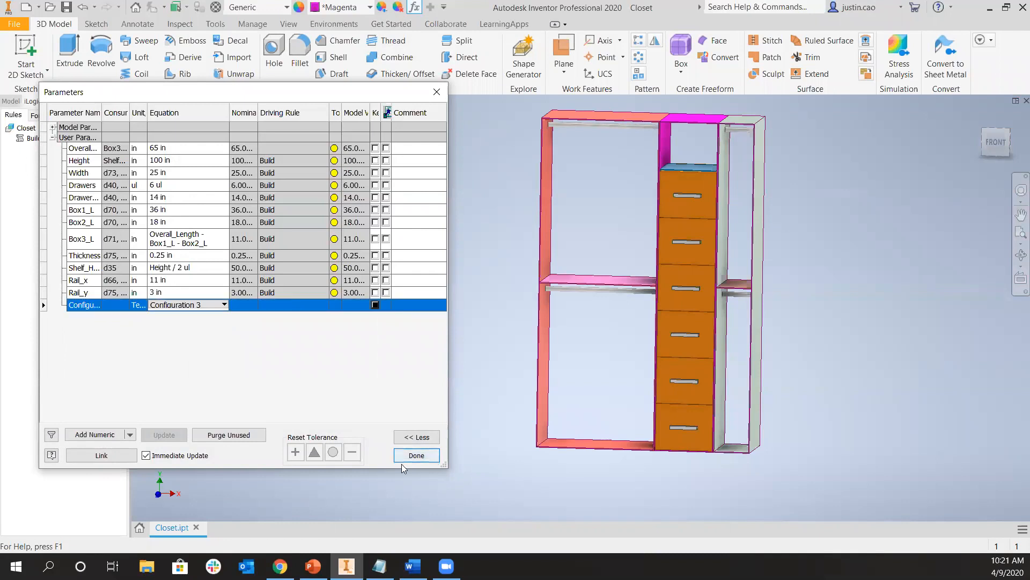
left_click(404, 460)
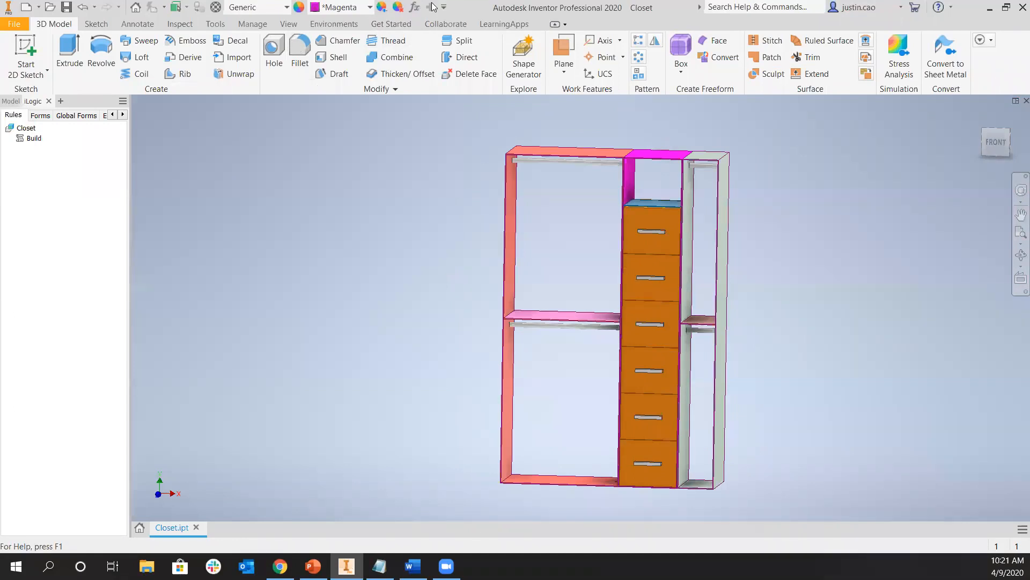
Set the Configuration parameter back to Configuration 2 and close the parameters
left_click(415, 7)
left_click(161, 305)
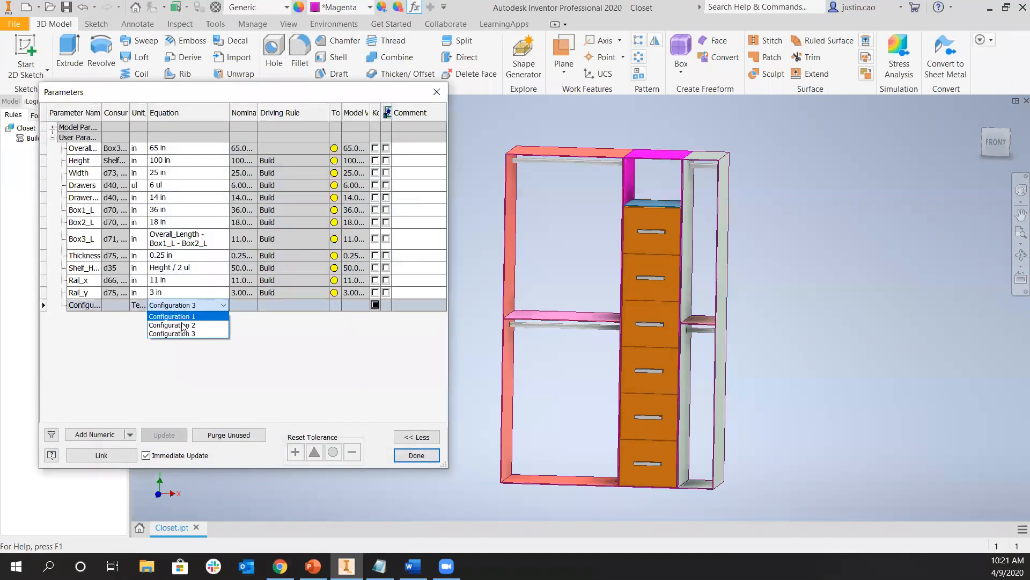
left_click(182, 325)
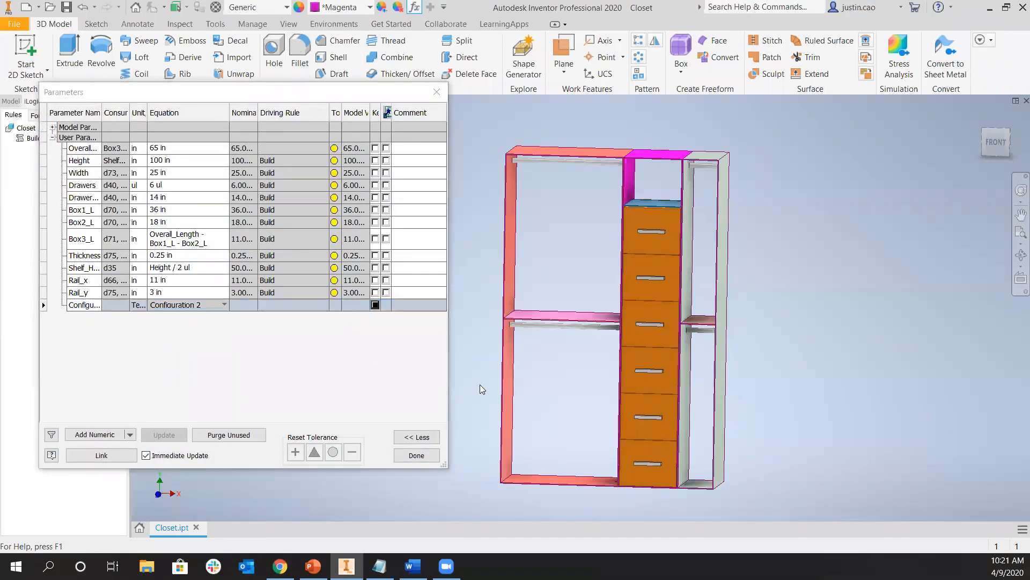
left_click(414, 455)
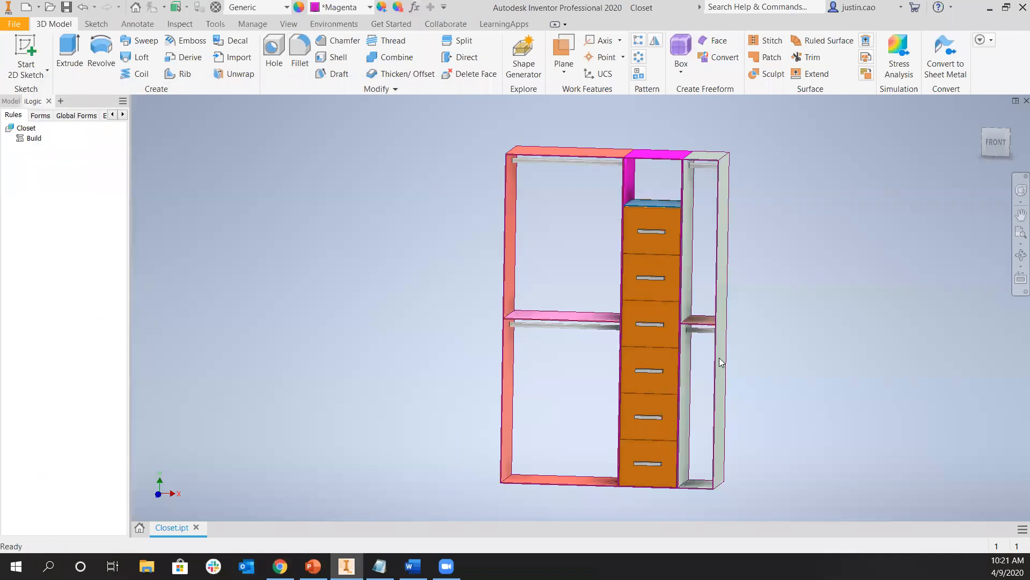
Identify which model features form the narrow Box 3 section's middle shelf and the rail beneath it
scroll(698, 323, "up", 3)
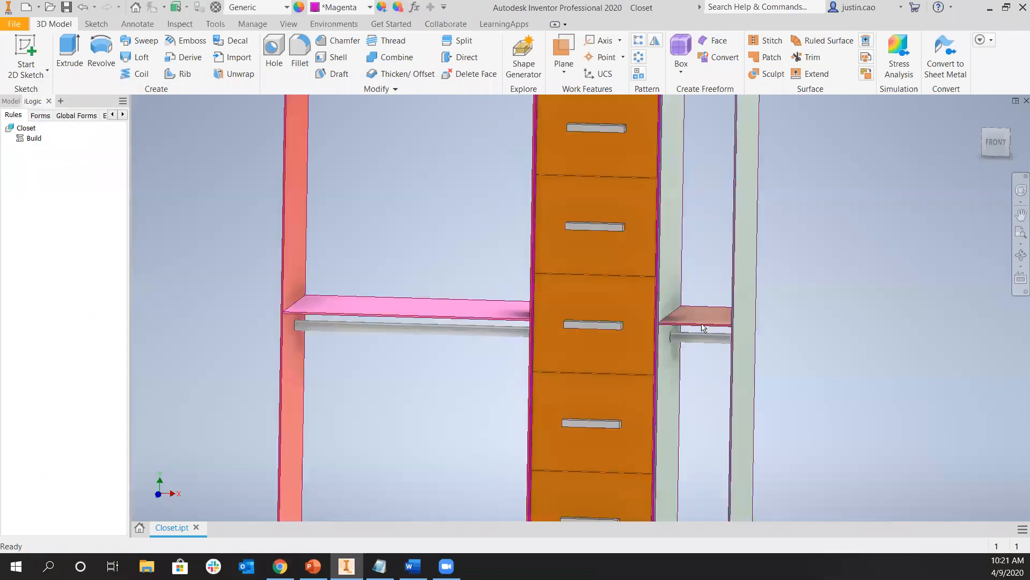
left_click(701, 321)
left_click(11, 100)
left_click(44, 356)
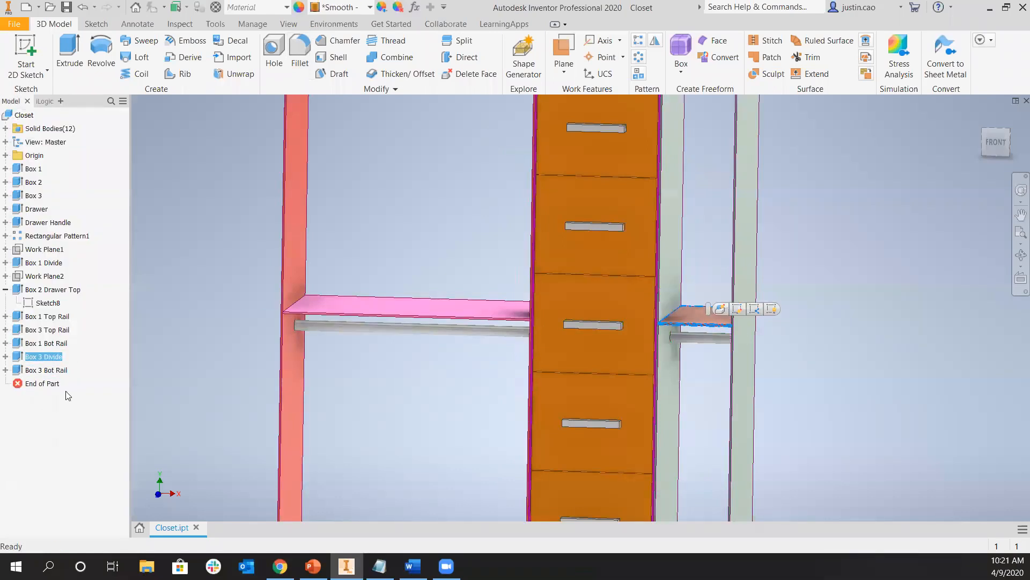
left_click(34, 371)
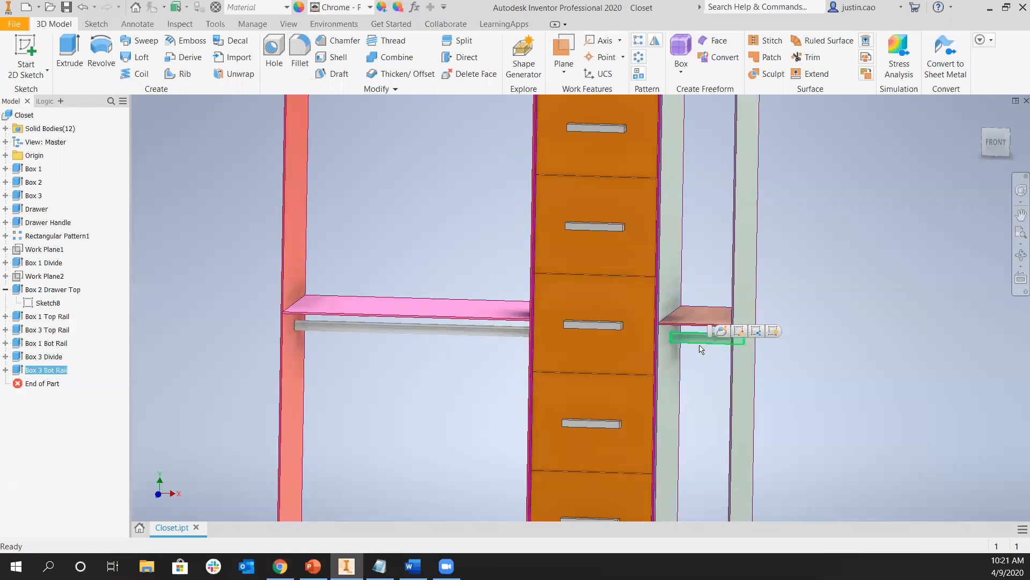
left_click(213, 354)
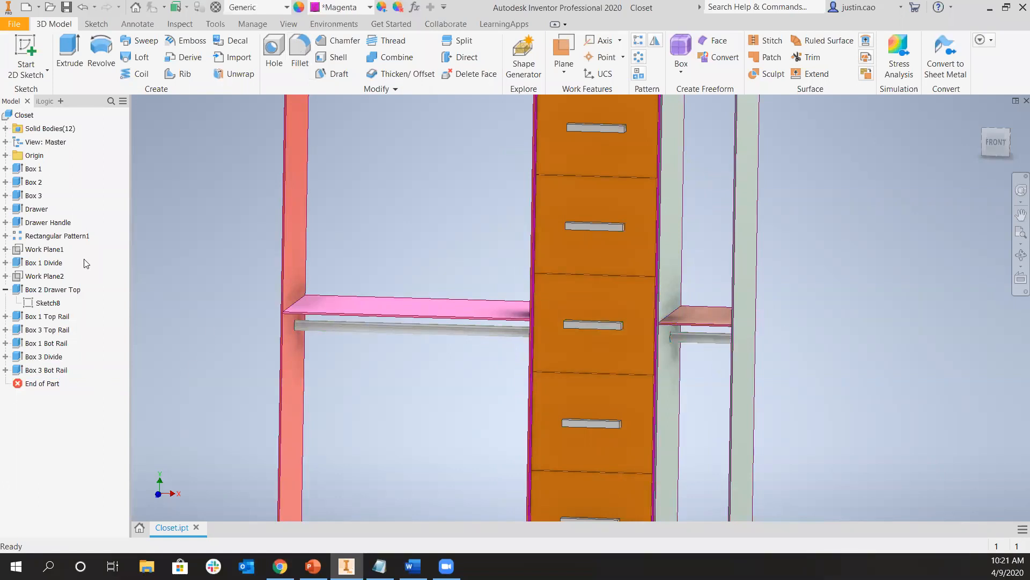
Reopen the Build rule and capture the current state of Box 3 Divide on a new line below Configuration 2's Rail_y assignment
left_click(45, 101)
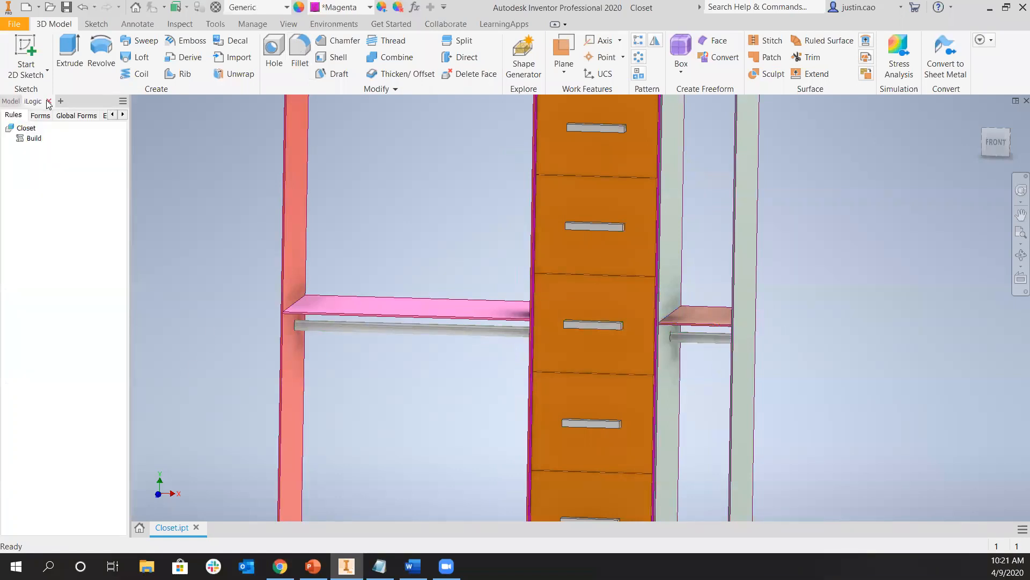
right_click(32, 140)
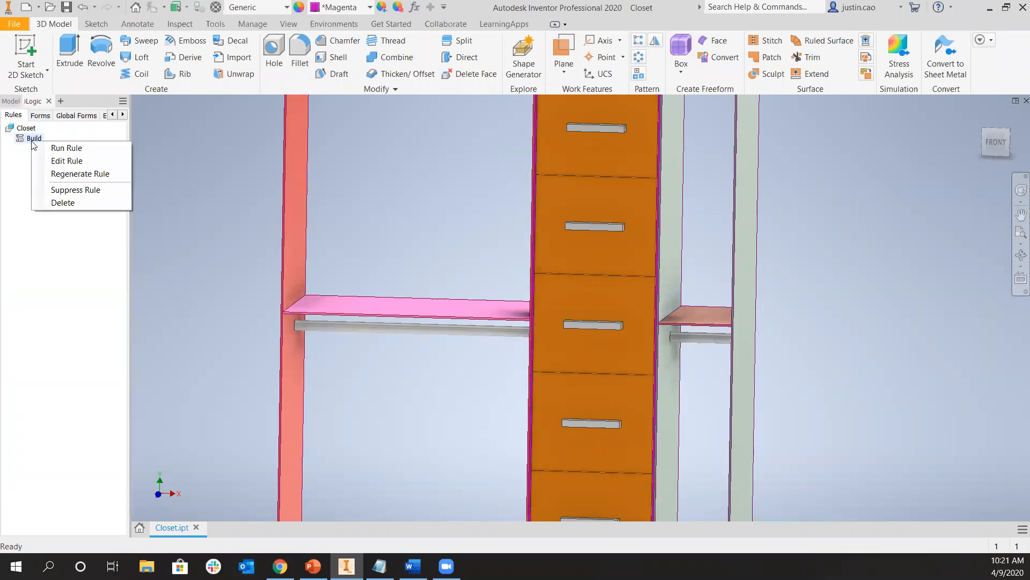
left_click(81, 162)
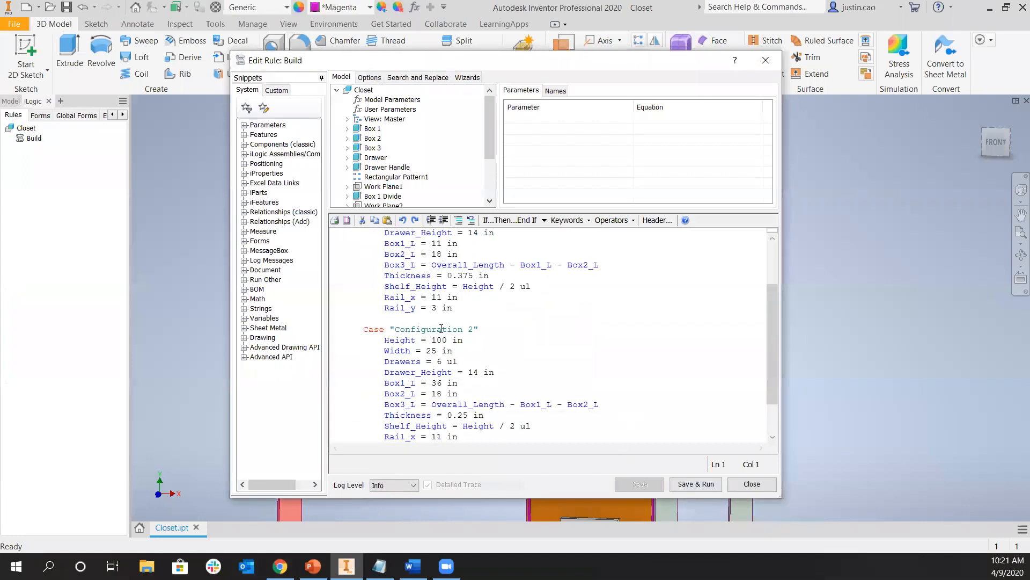
scroll(442, 329, "down", 1)
left_click(463, 414)
key("Return")
scroll(403, 146, "down", 2)
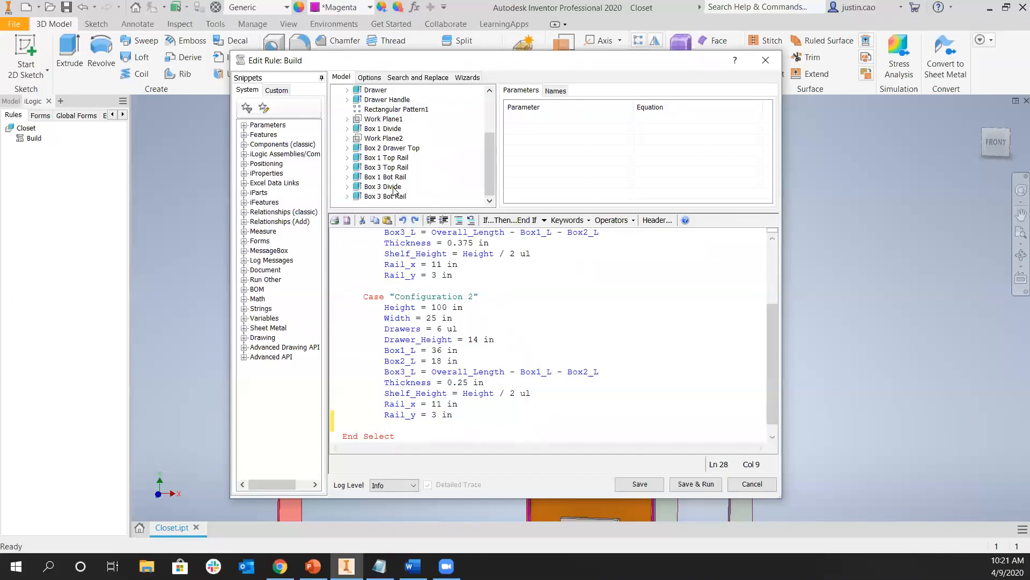
left_click(396, 188)
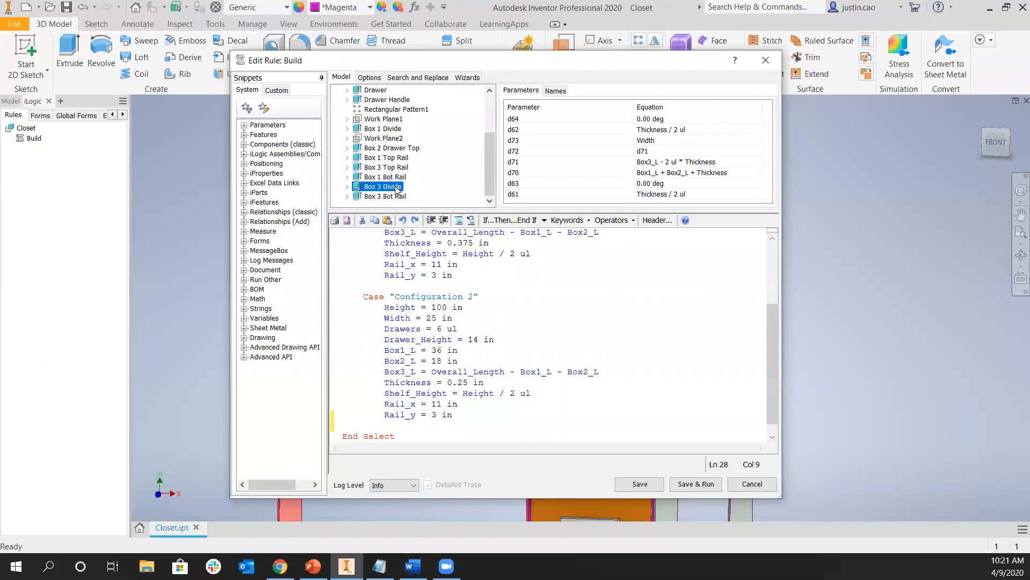
right_click(396, 188)
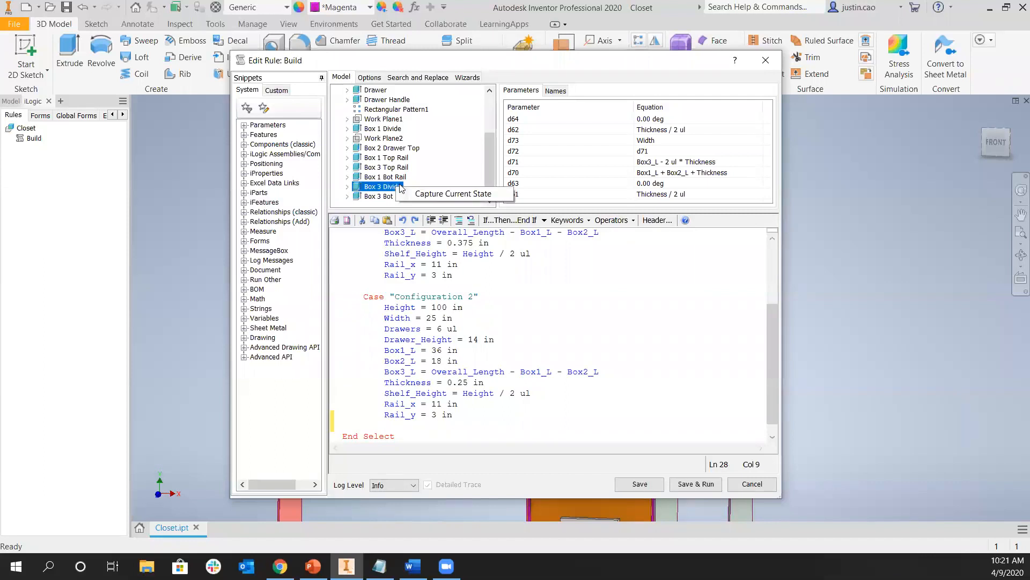
left_click(440, 195)
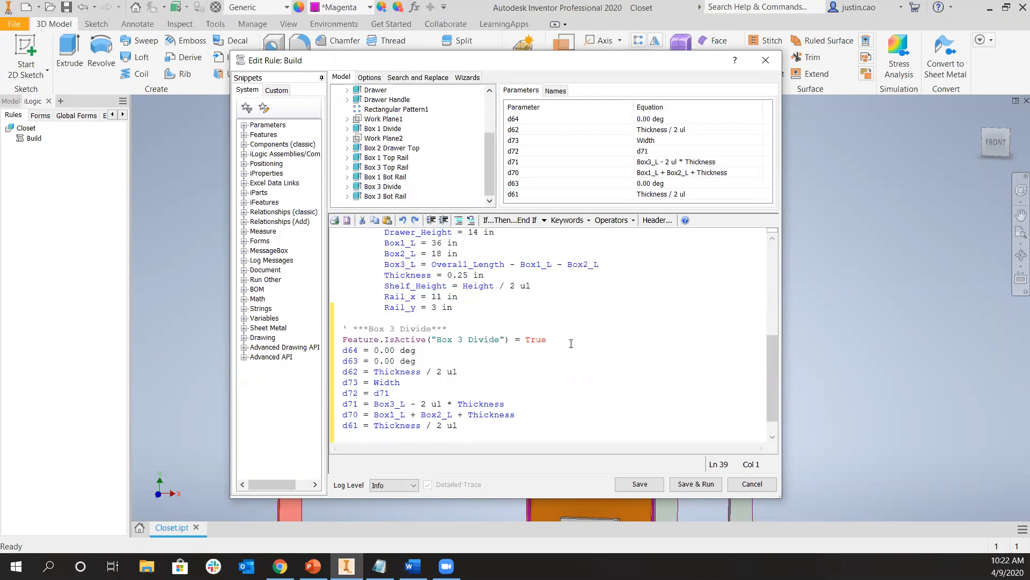
Delete the captured d-parameter assignments and the Box 3 Divide comment, keeping only the Feature.IsActive line
left_click_drag(565, 341, 339, 337)
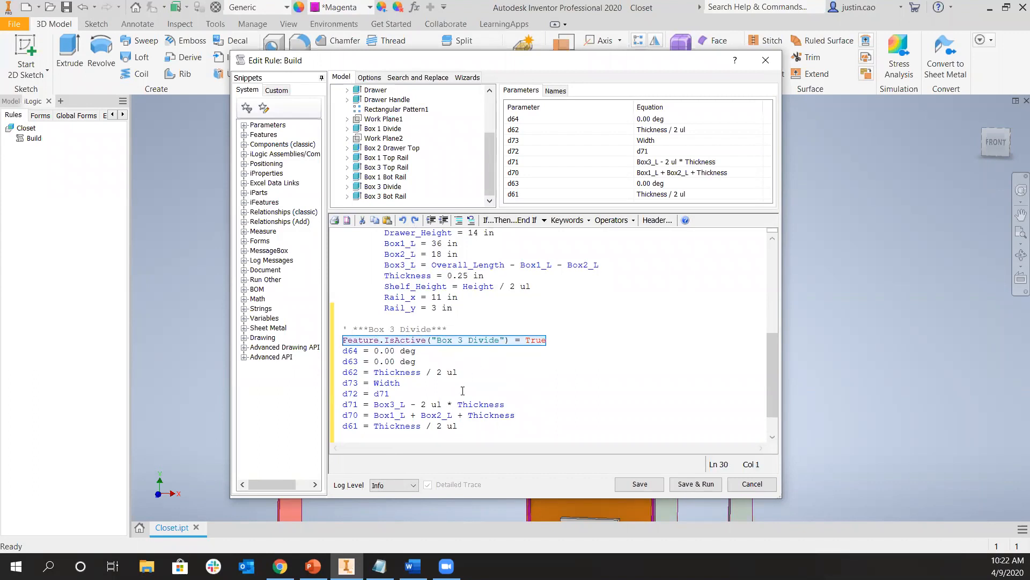
left_click_drag(469, 428, 344, 356)
key("Delete")
left_click_drag(457, 381, 338, 382)
key("BackSpace")
key("BackSpace")
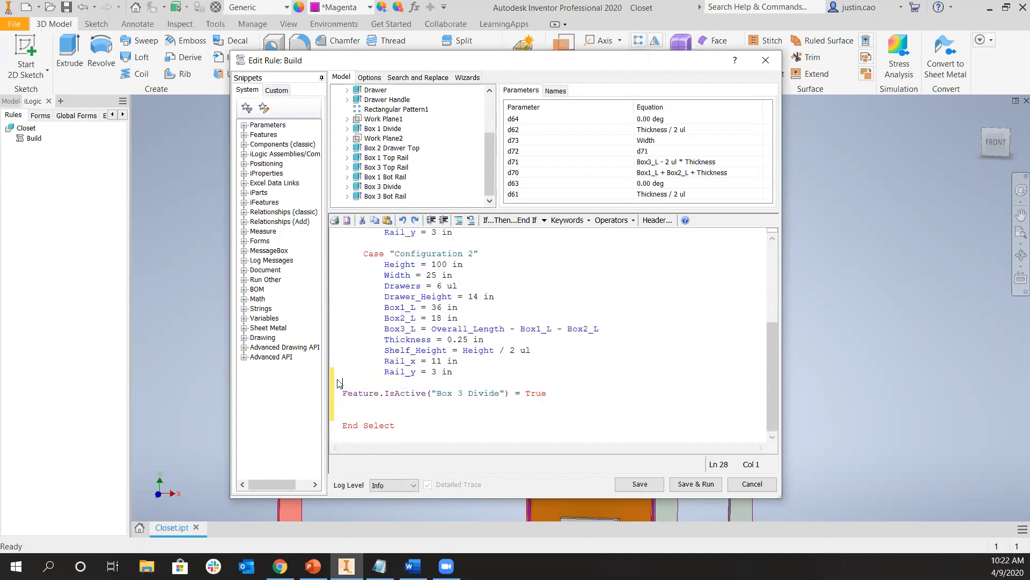
Move the Feature.IsActive("Box 3 Divide") = True line directly under Rail_y and indent it to match the Configuration 2 assignments
key("BackSpace")
key("Right")
key("Tab")
key("Tab")
left_click(629, 397)
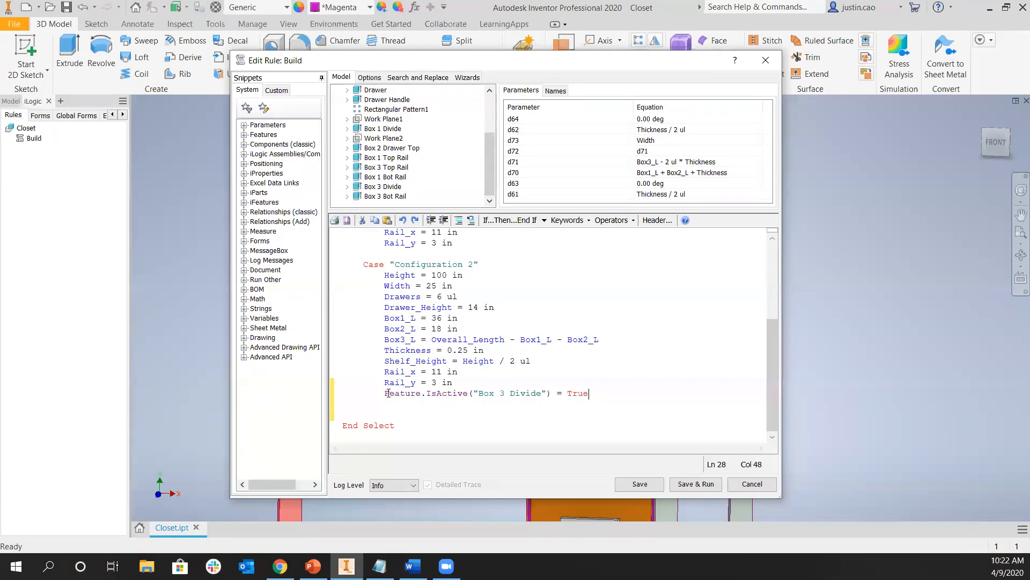
Set the Feature.IsActive("Box 3 Divide") line in Configuration 2 to False
left_click_drag(384, 396, 537, 391)
double_click(579, 394)
type("False")
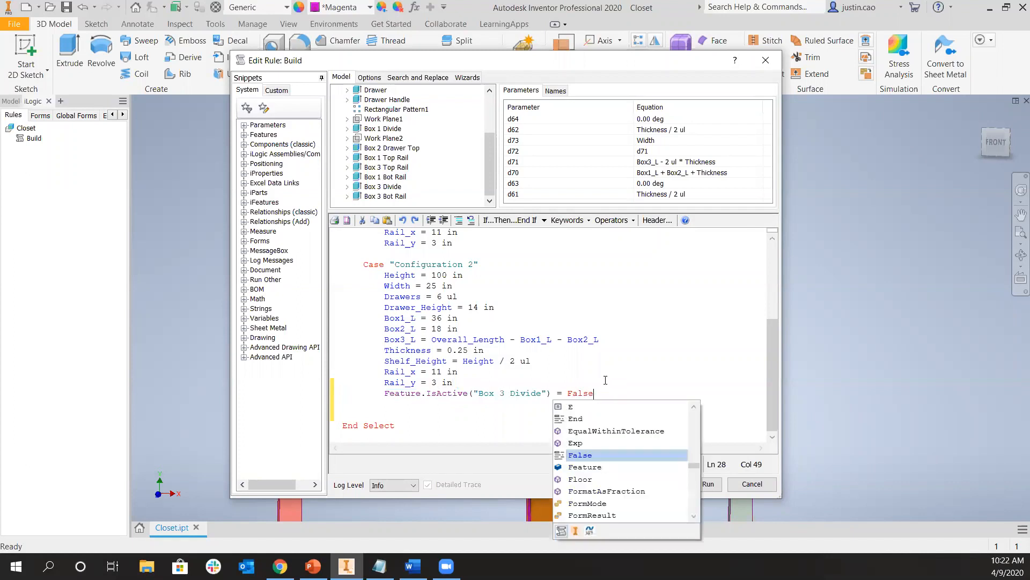
double_click(593, 459)
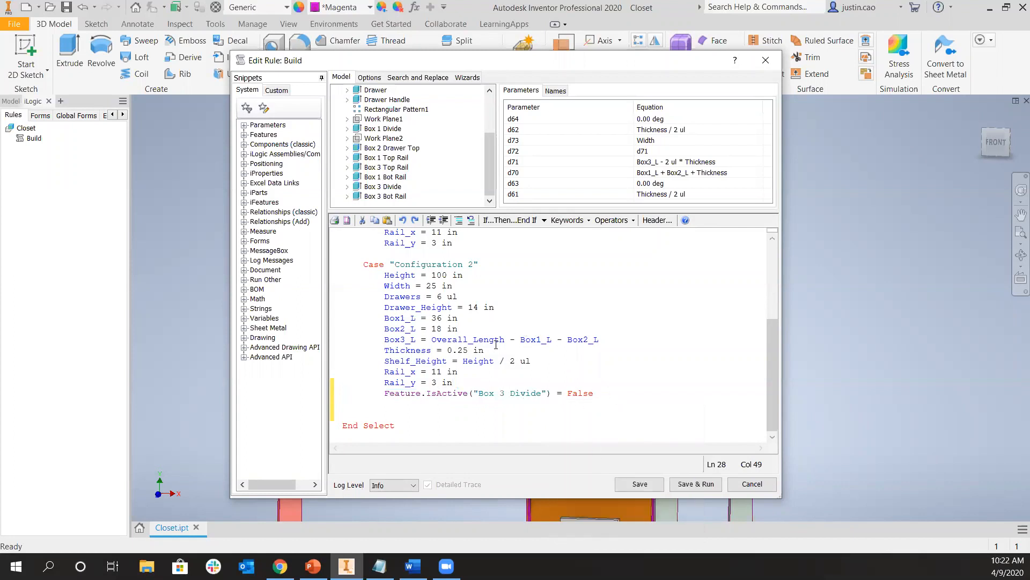
Capture the current state of Box 3 Bot Rail below the Box 3 Divide line, keeping only its Feature.IsActive line
left_click(398, 197)
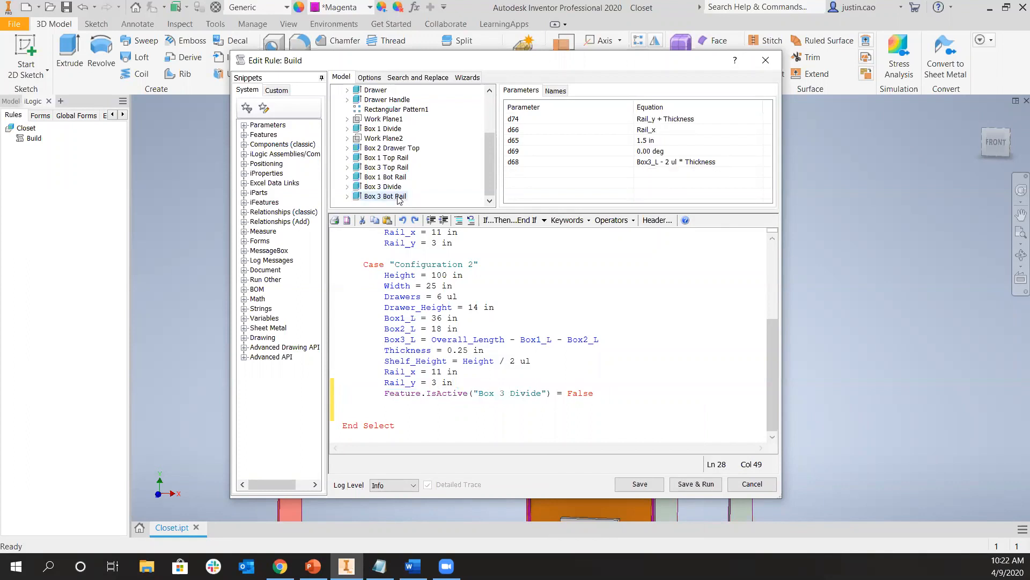
right_click(398, 197)
left_click(430, 204)
scroll(454, 364, "down", 1)
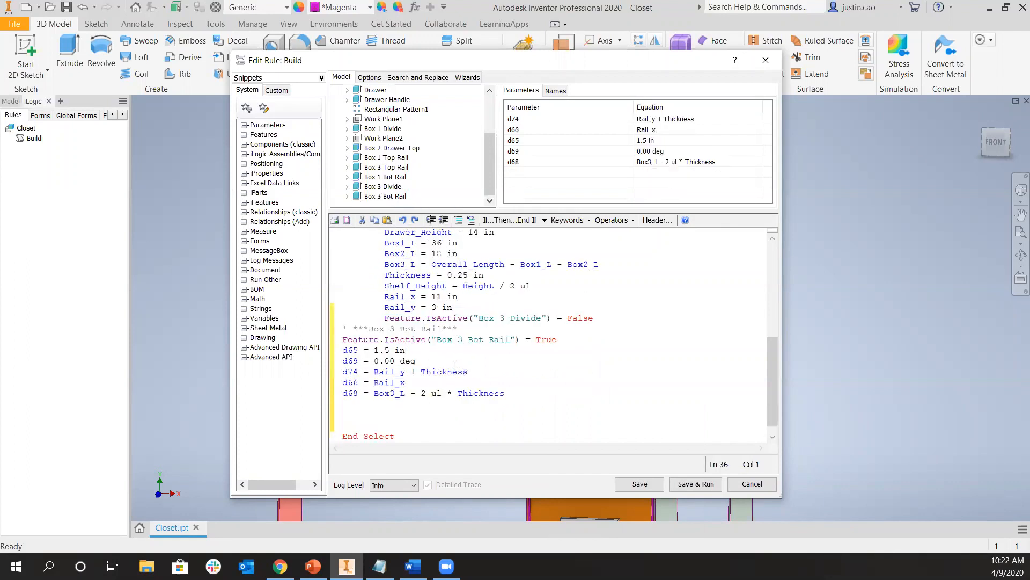
left_click_drag(508, 397, 337, 359)
key("Delete")
left_click_drag(574, 373, 339, 372)
left_click_drag(459, 361, 341, 361)
key("Delete")
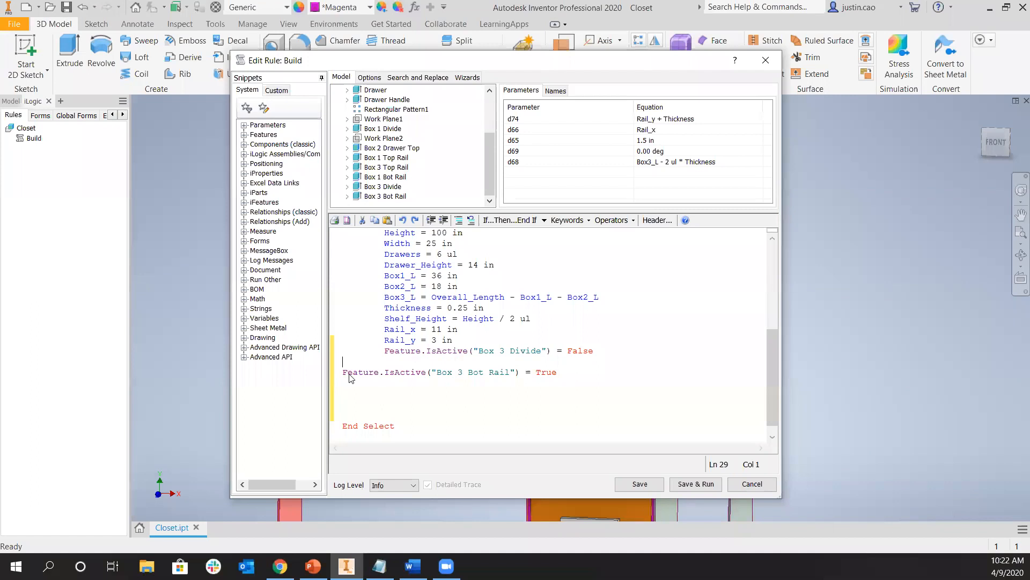
key("Delete")
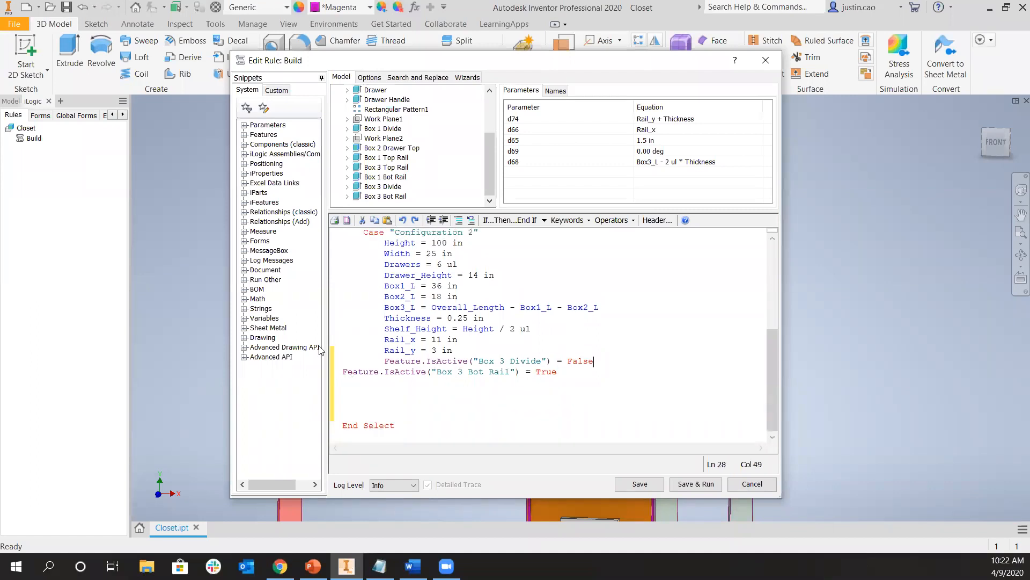
Indent the Feature.IsActive("Box 3 Bot Rail") line to match the Configuration 2 assignments and set it to False
key("Tab")
key("Tab")
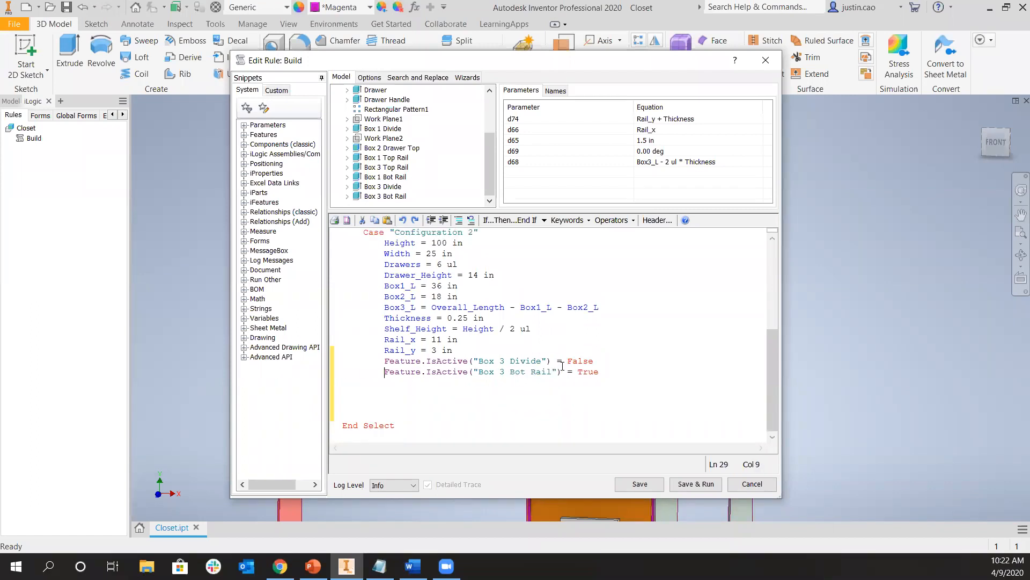
left_click(596, 373)
type("False")
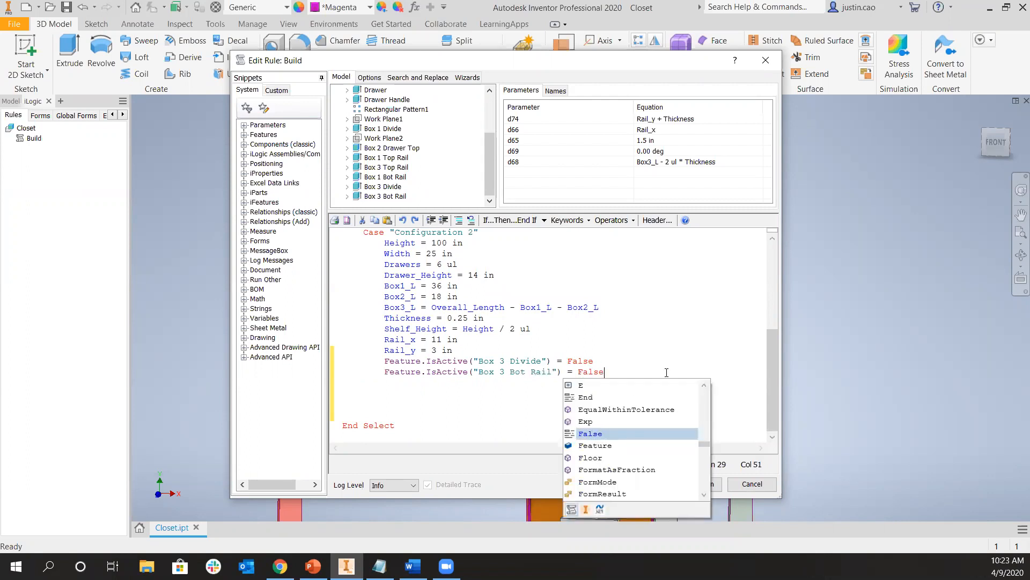
key("Return")
Save and run the Build rule, then check the suppression of Box 3 Divide and Box 3 Bot Rail in the feature tree
left_click(696, 484)
scroll(543, 344, "up", 5)
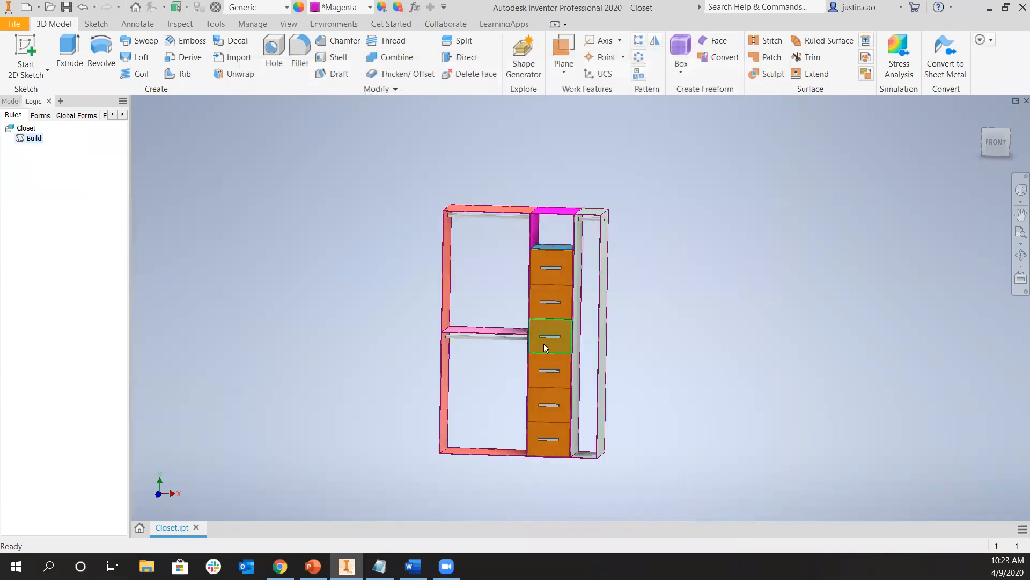
left_click(414, 7)
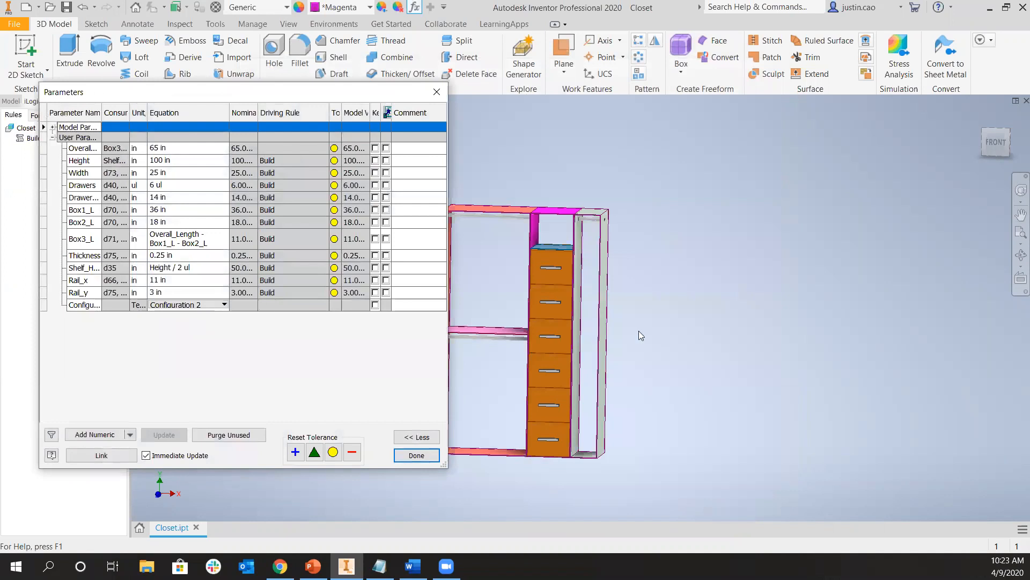
left_click(417, 455)
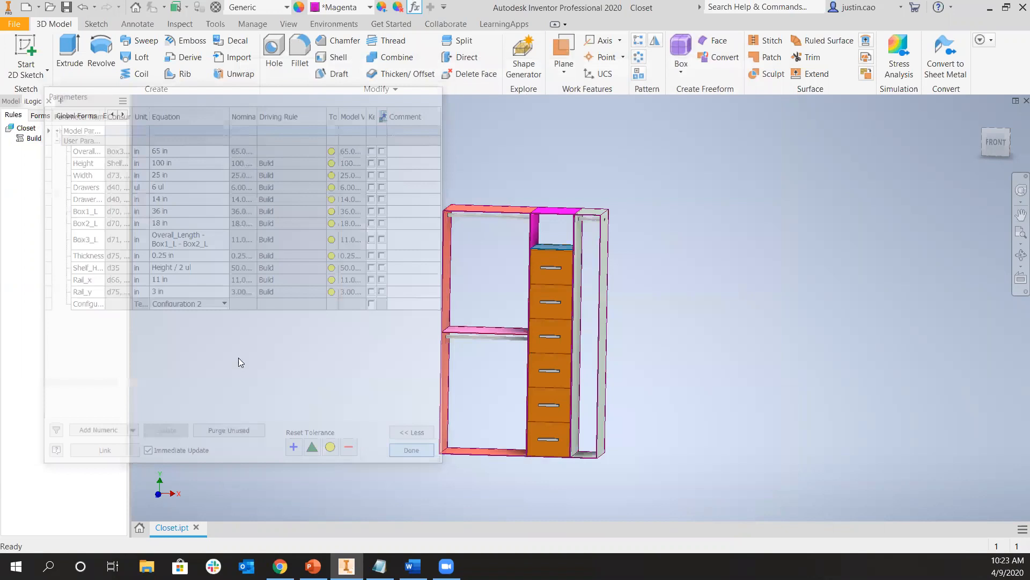
left_click(11, 100)
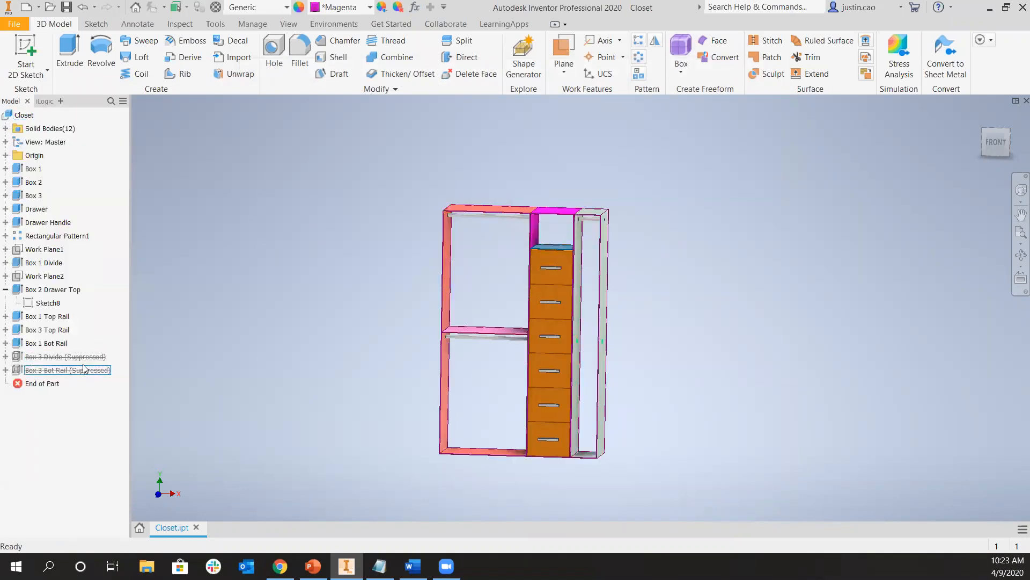
Switch the Configuration parameter to Configuration 1 and inspect the wide Box 3 section for its shelf and lower rail
left_click(414, 7)
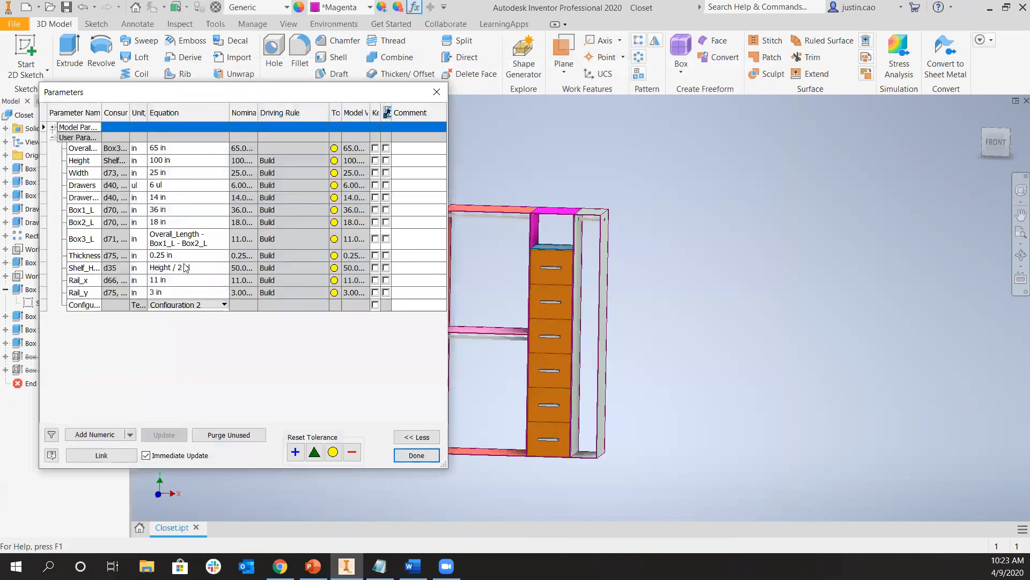
left_click(185, 305)
key("Up")
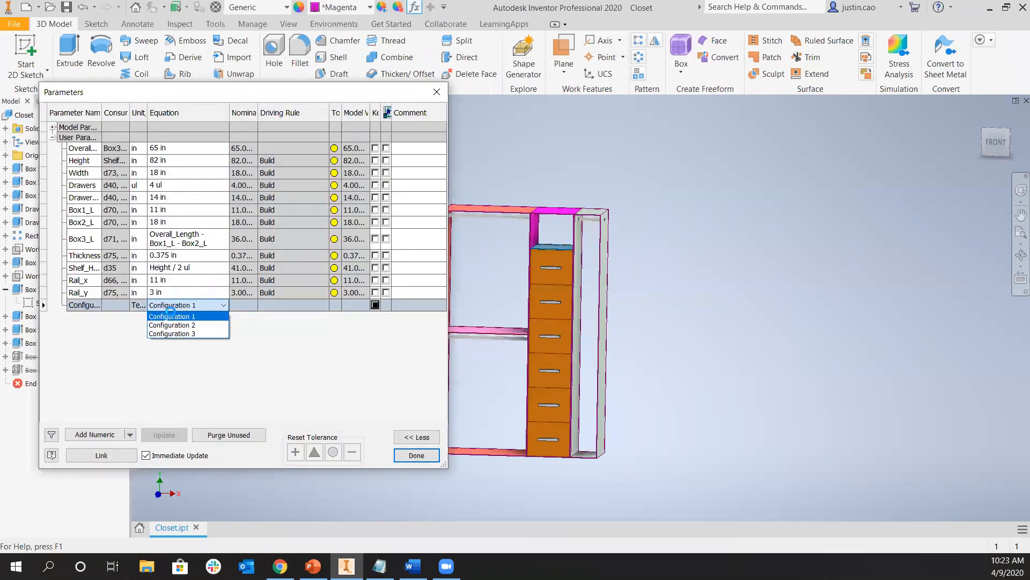
left_click(177, 316)
middle_click_drag(625, 327, 740, 313)
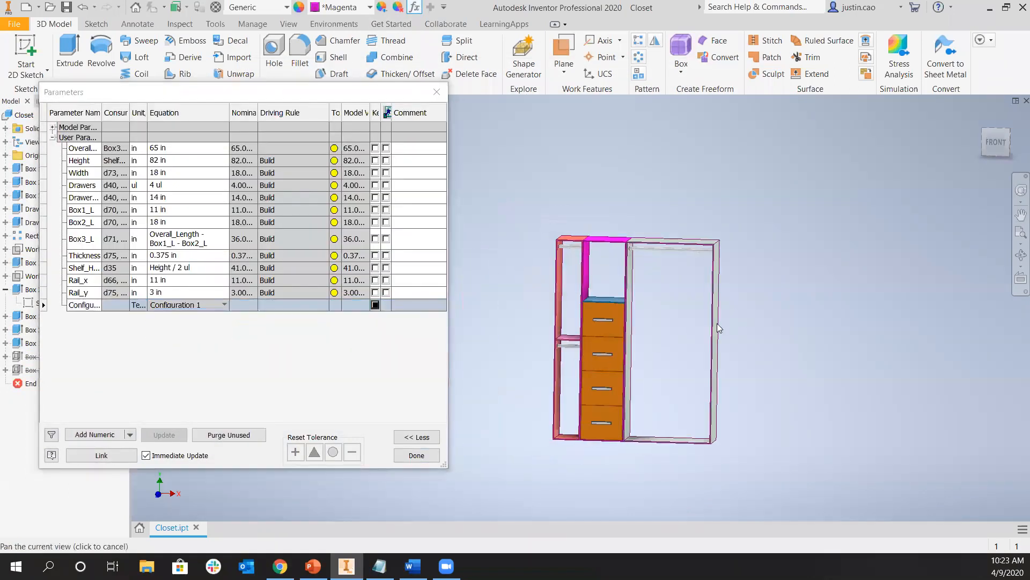
scroll(717, 323, "down", 3)
scroll(616, 336, "up", 2)
middle_click_drag(615, 336, 644, 307)
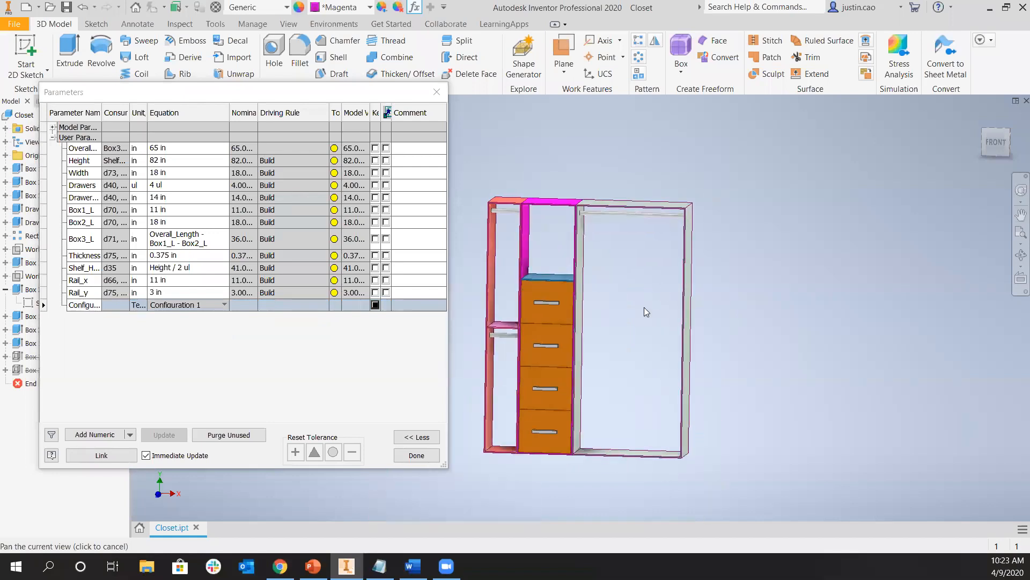
left_click(416, 455)
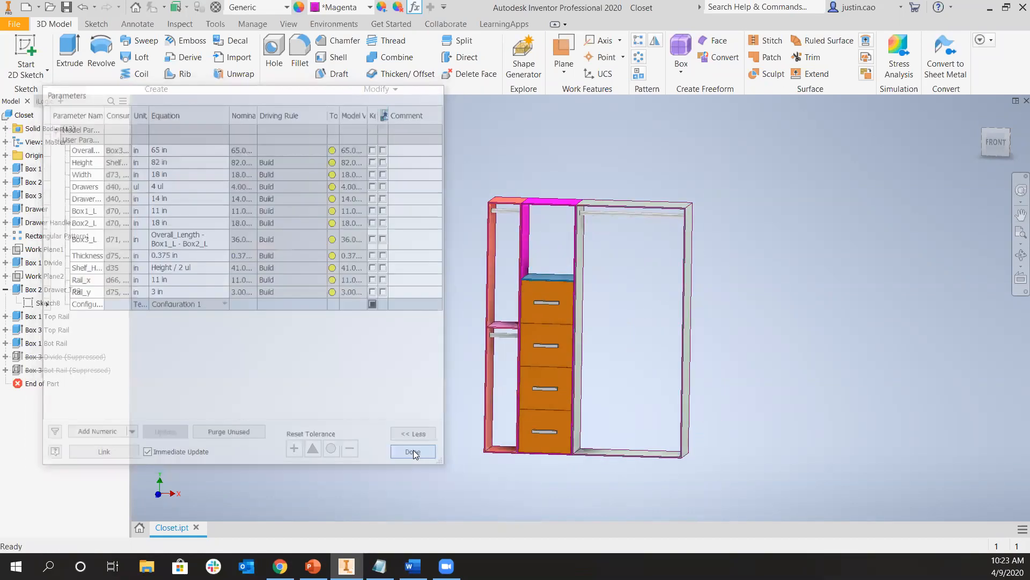
Reopen the Build rule and copy the two Feature.IsActive lines from Configuration 2
left_click(36, 101)
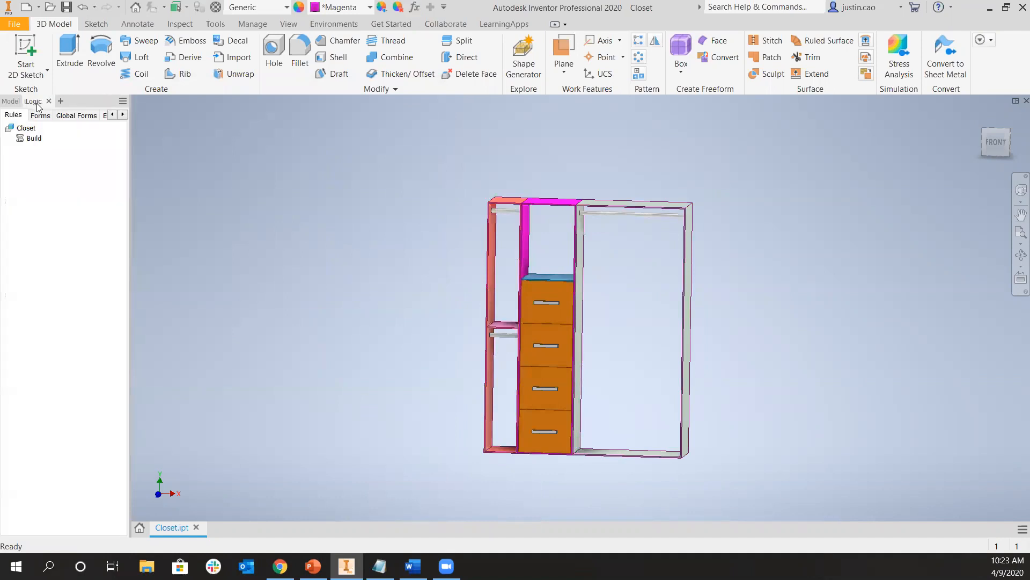
right_click(29, 141)
left_click(62, 153)
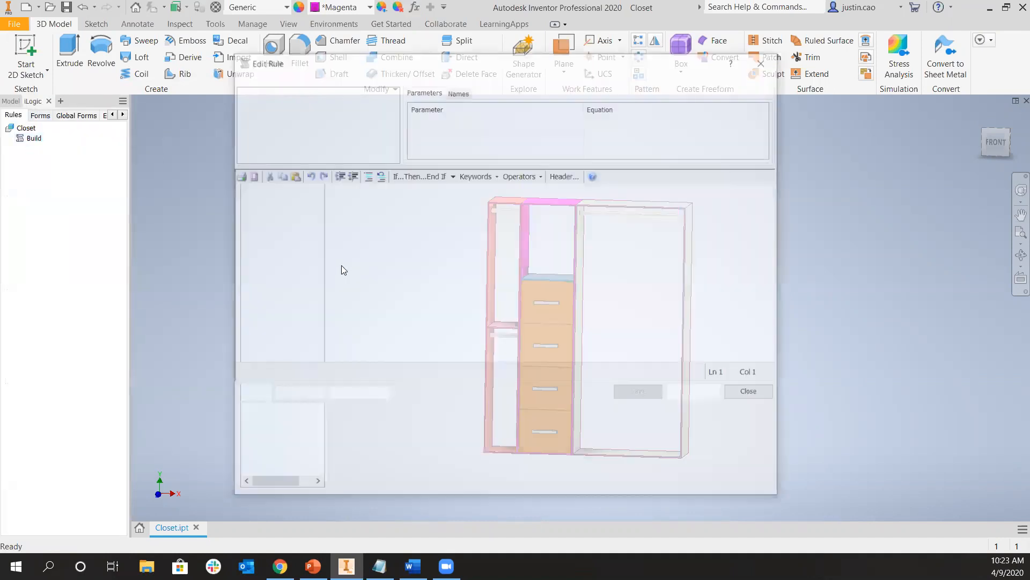
scroll(605, 341, "down", 5)
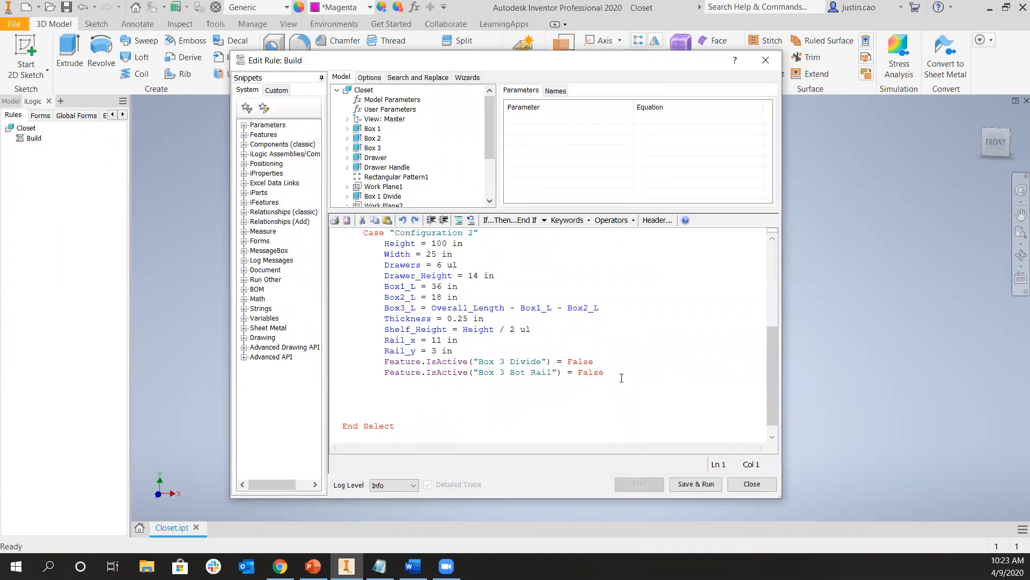
left_click_drag(605, 372, 316, 365)
key("ctrl+c")
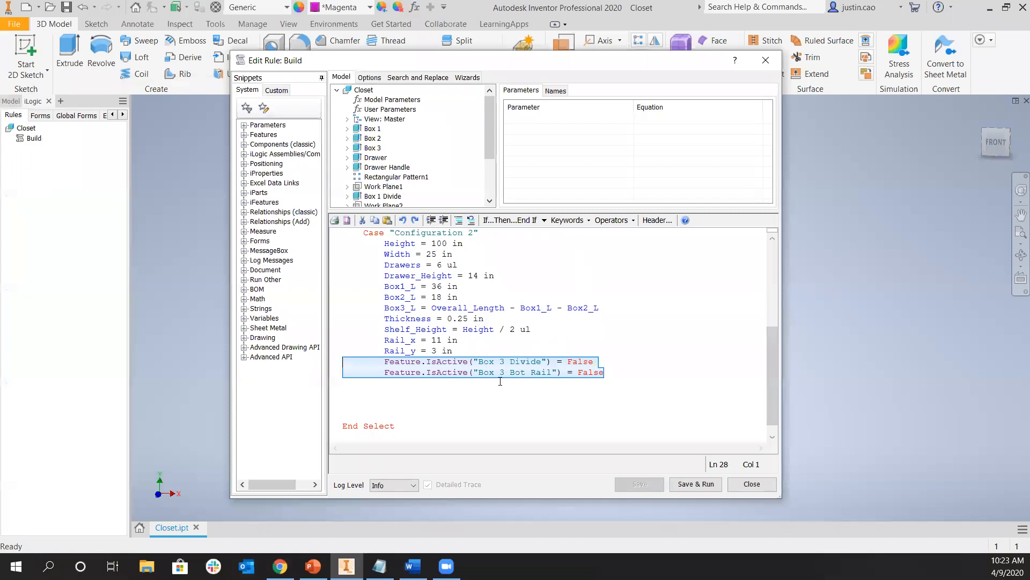
Paste the two Feature.IsActive lines under Configuration 1's Rail_y assignment and align them with the other assignments
scroll(513, 368, "up", 5)
left_click(474, 366)
key("Down")
key("Return")
key("ctrl+v")
left_click(427, 383)
key("BackSpace")
key("BackSpace")
key("BackSpace")
key("BackSpace")
key("BackSpace")
key("BackSpace")
key("BackSpace")
key("BackSpace")
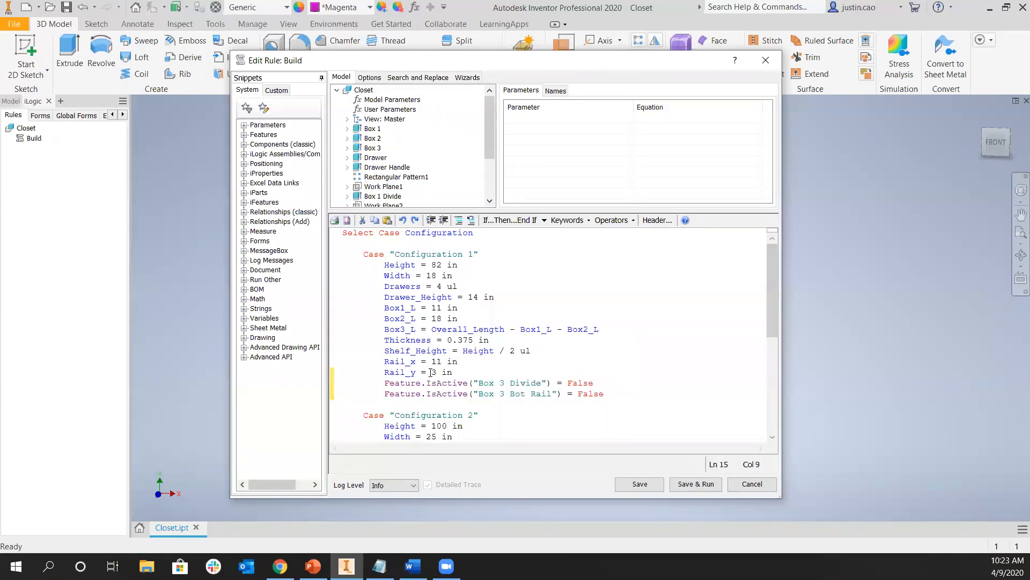
Set the Box 3 Divide and Box 3 Bot Rail activation lines in Configuration 1 to True
double_click(584, 383)
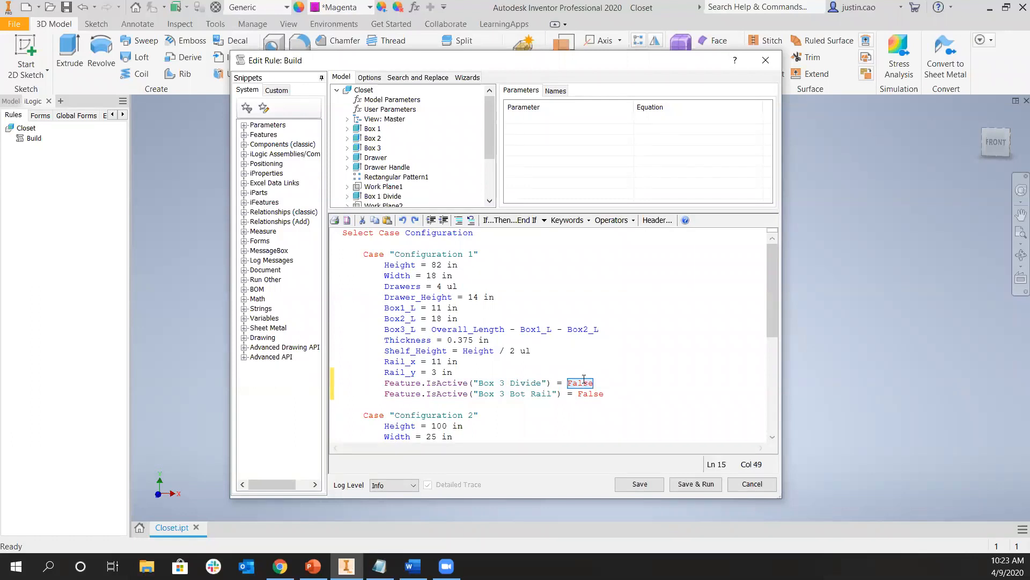
type("True")
double_click(583, 394)
type("True")
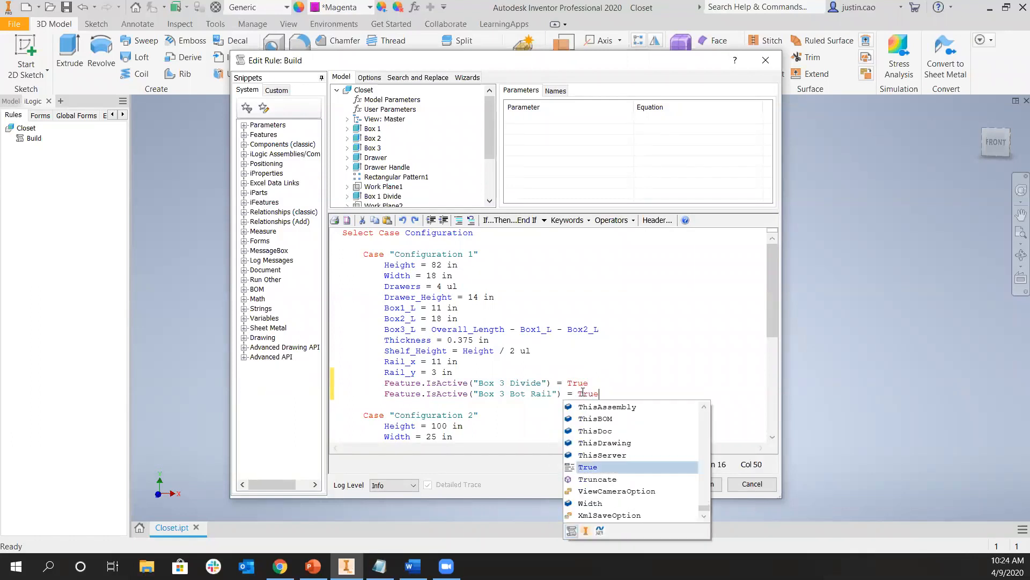
key("Escape")
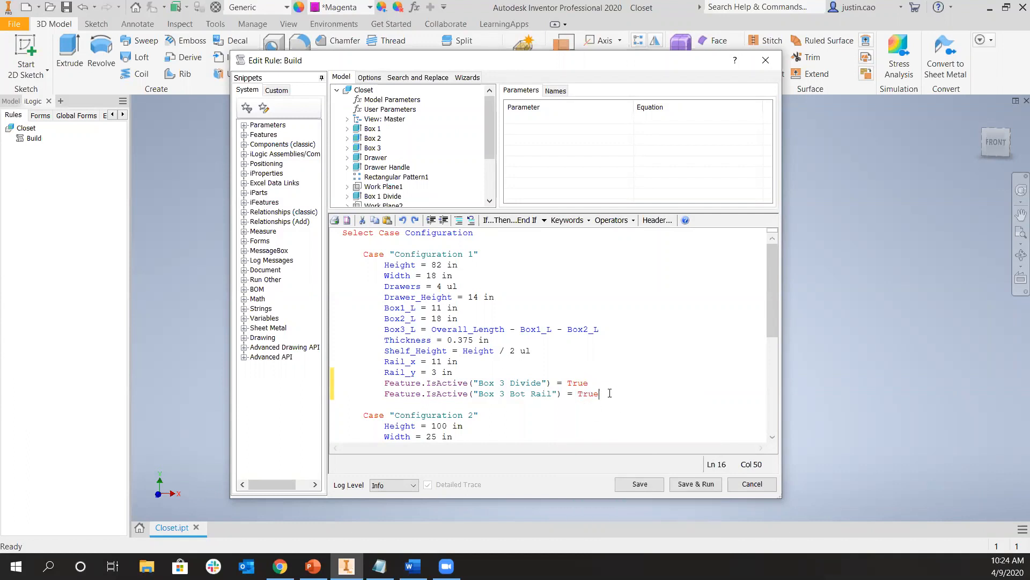
Compare the Feature.IsActive lines of Configuration 1 and Configuration 2, then save and run the Build rule
left_click_drag(616, 398, 314, 389)
scroll(569, 378, "down", 6)
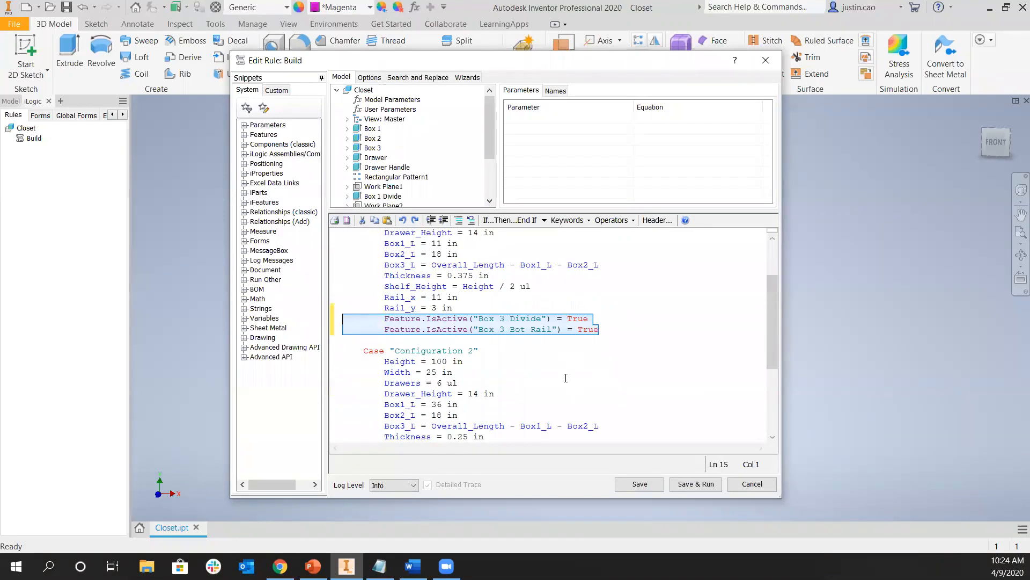
left_click_drag(613, 371, 300, 364)
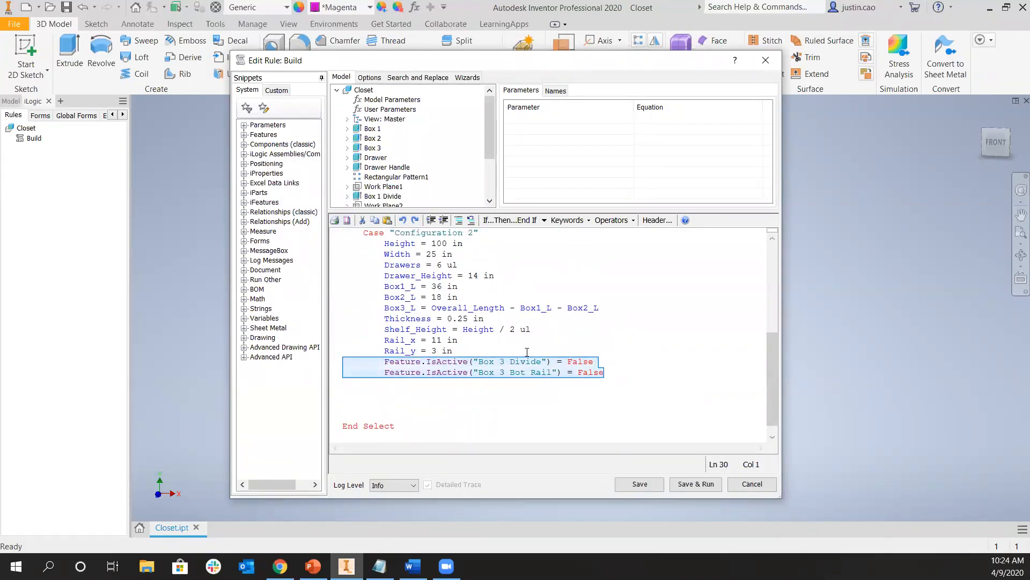
left_click(698, 485)
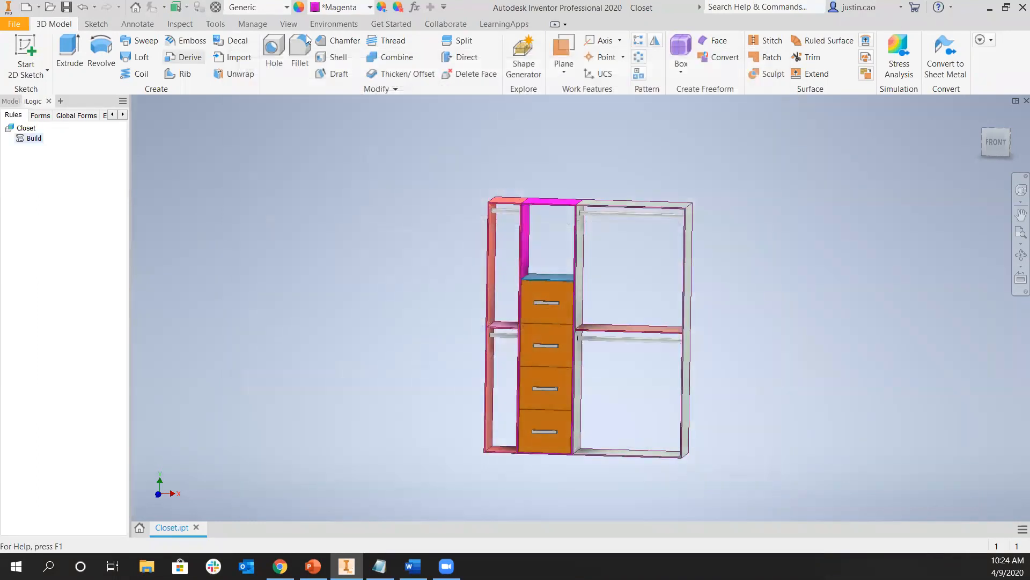
Switch the Configuration parameter to Configuration 2 to test the feature suppression on the closet
left_click(414, 8)
left_click(180, 305)
left_click(180, 314)
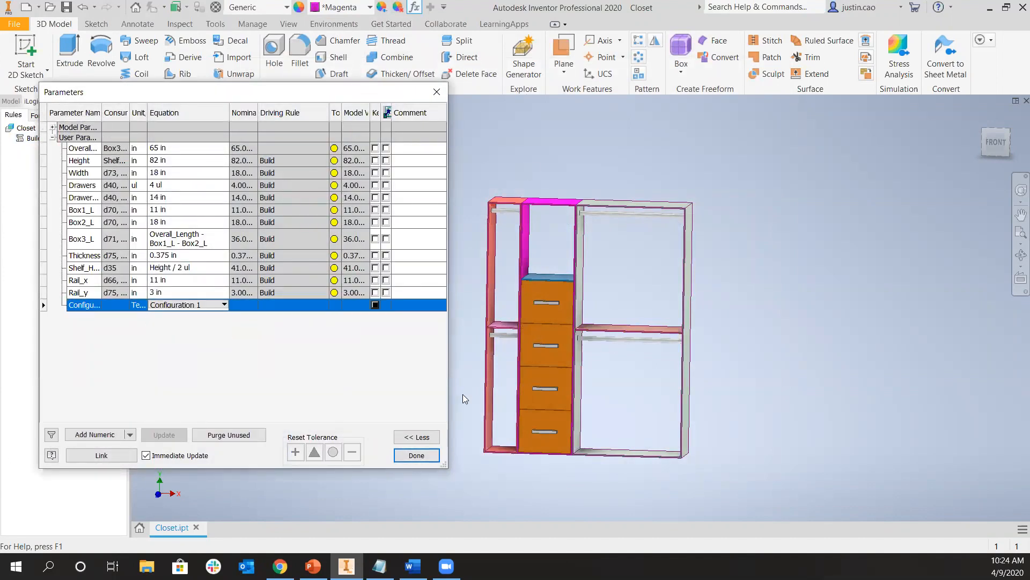
left_click(197, 308)
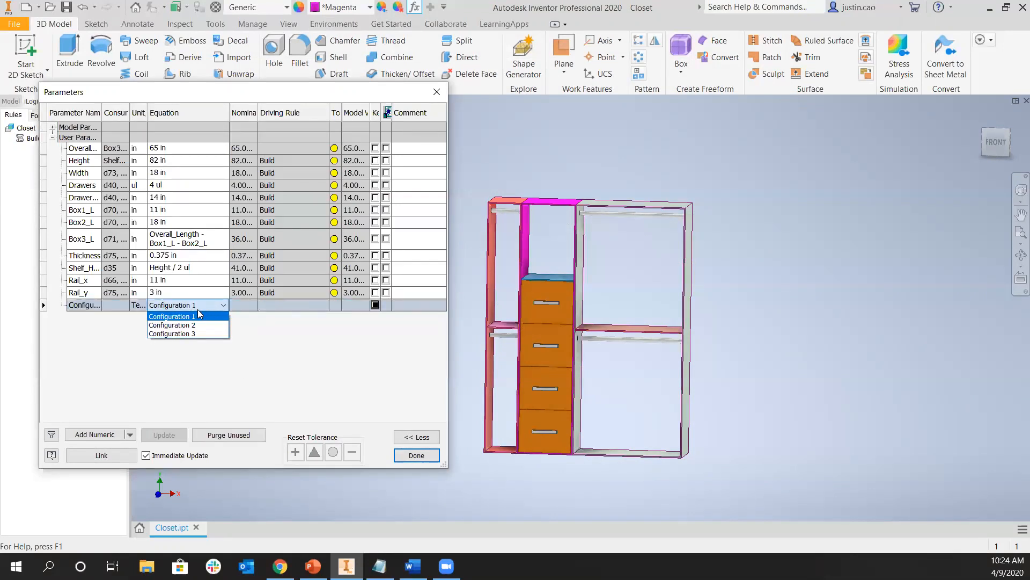
left_click(172, 324)
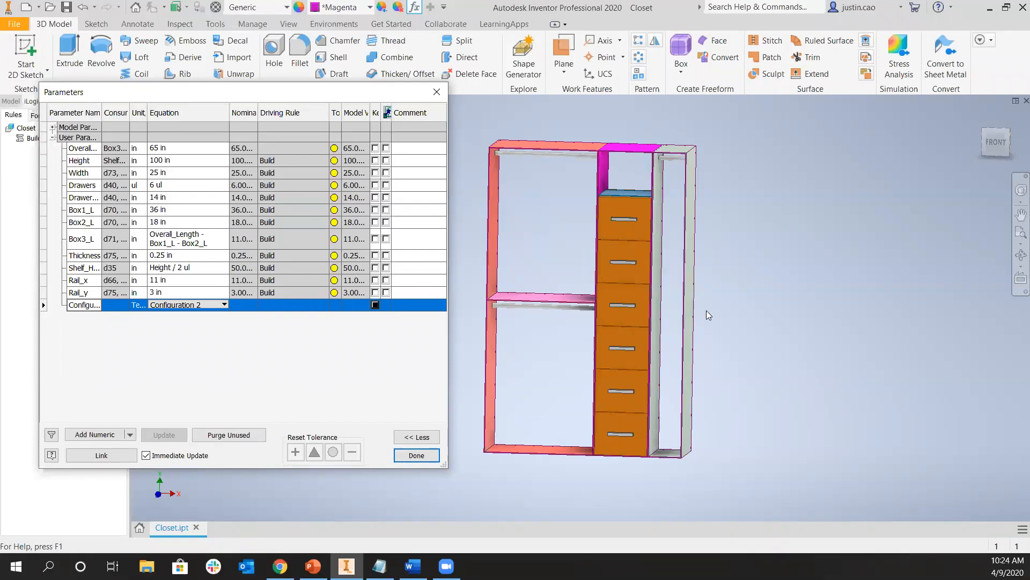
left_click(417, 456)
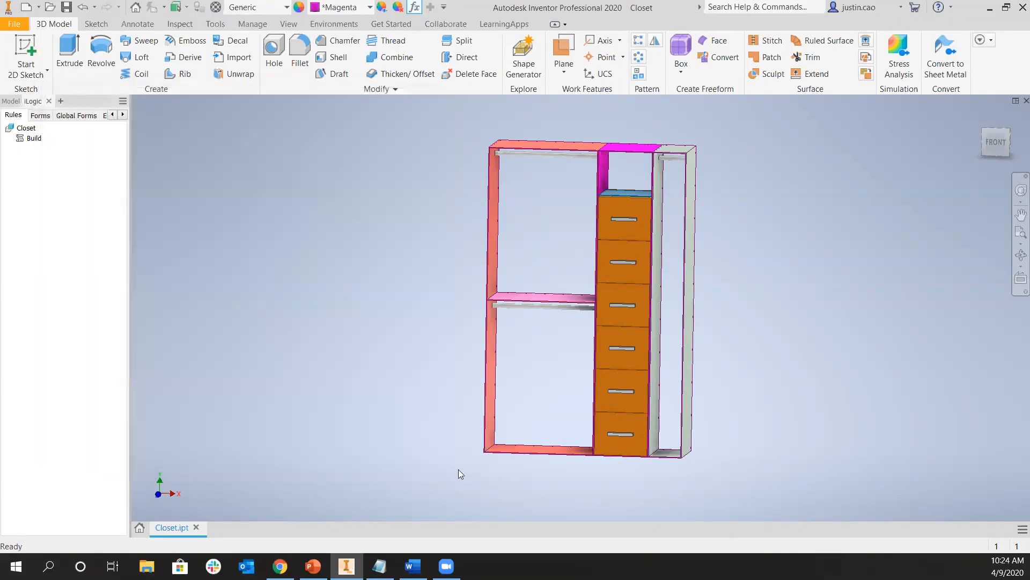
Reopen the Build rule and copy the entire Configuration 2 case block, including its two Feature.IsActive lines
right_click(29, 140)
left_click(65, 155)
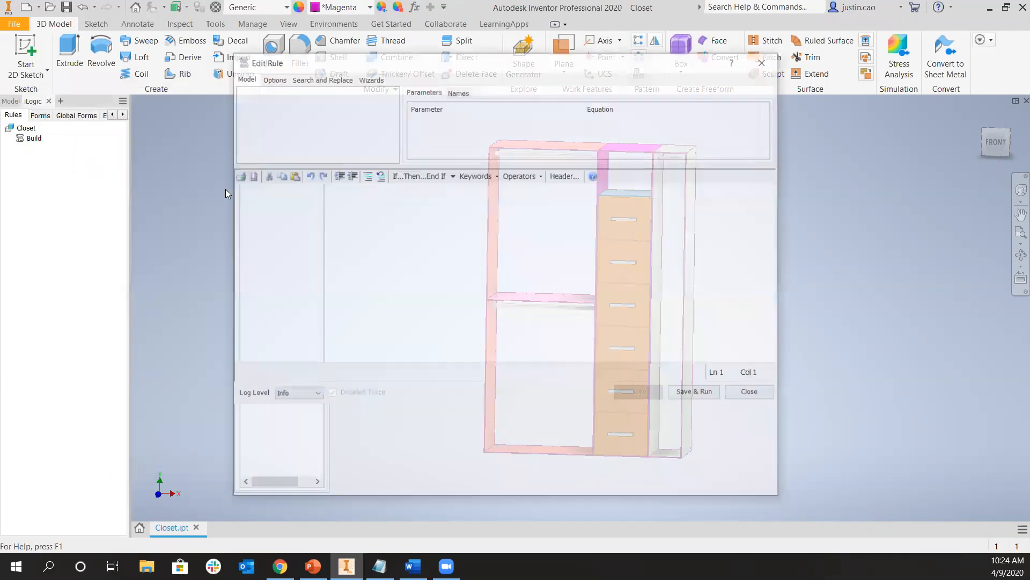
scroll(576, 340, "down", 6)
scroll(587, 377, "up", 1)
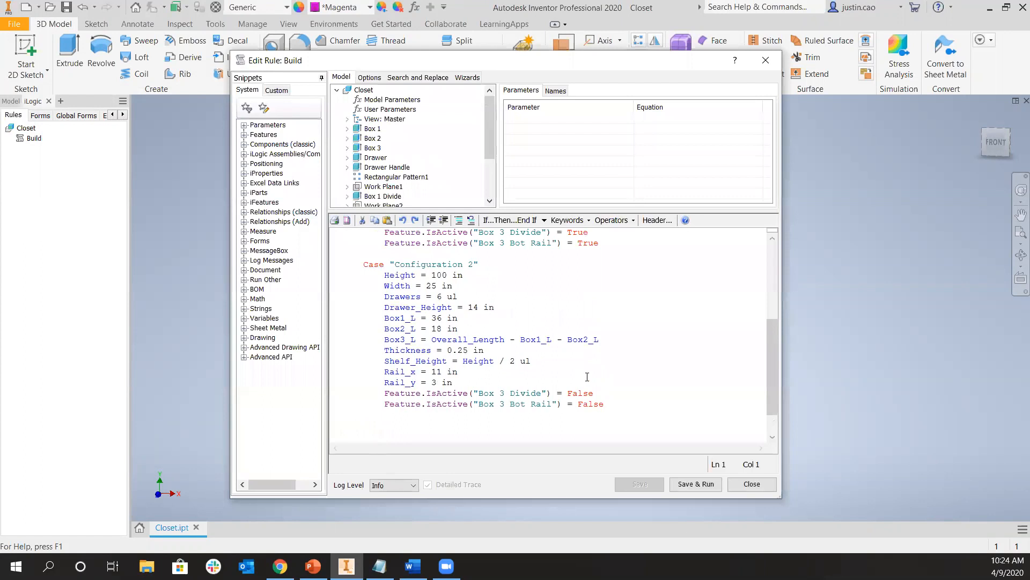
left_click_drag(621, 405, 331, 272)
key("ctrl+c")
scroll(448, 291, "down", 1)
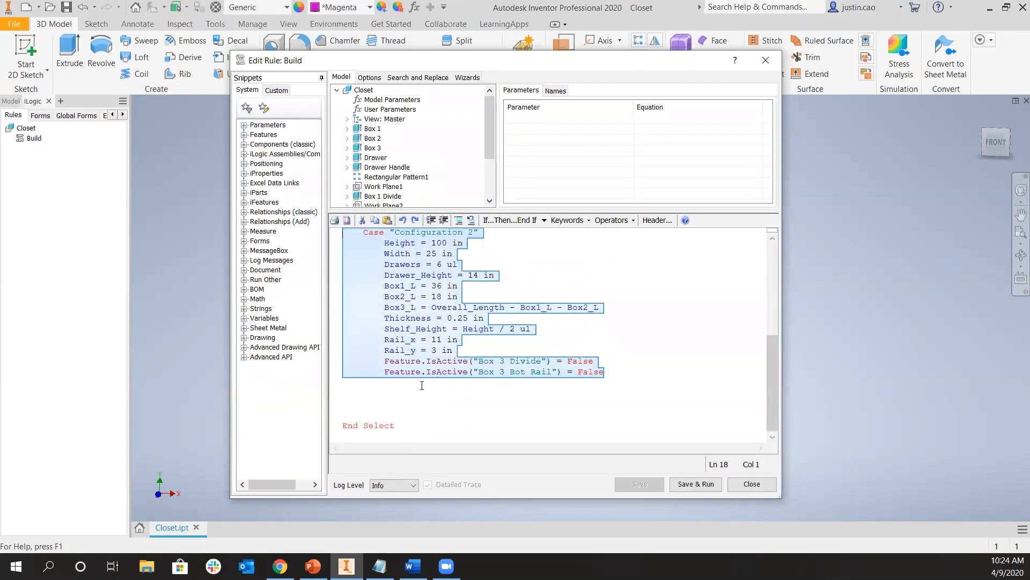
Paste the copied case block below the Configuration 2 case and rename the new case Configuration 3
left_click(426, 385)
key("ctrl+v")
left_click(467, 296)
key("Delete")
type("3")
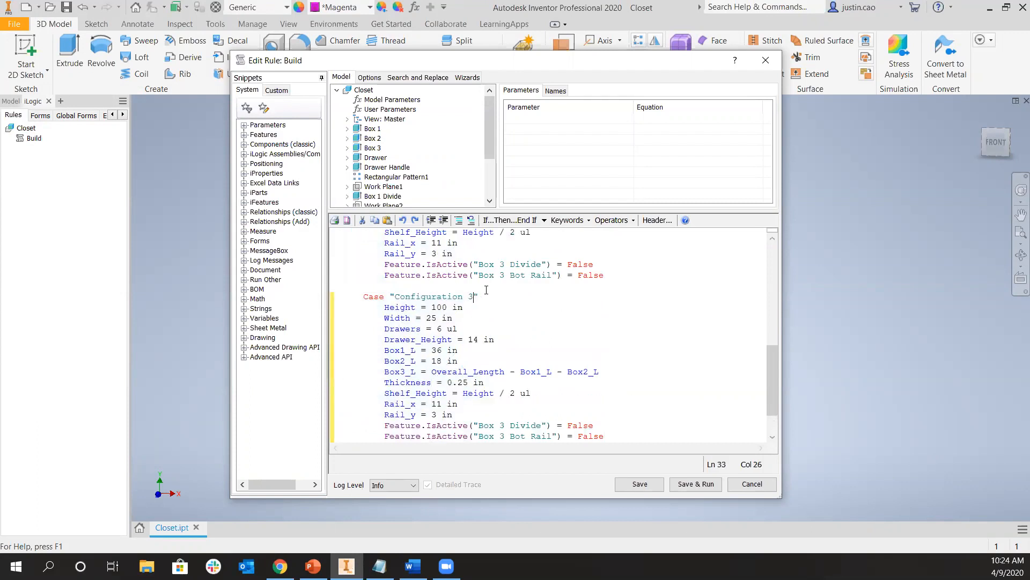
In the Configuration 3 case, set Height to 70 in, Drawers to 4 ul and Box1_L to 18 in
left_click_drag(448, 309, 432, 309)
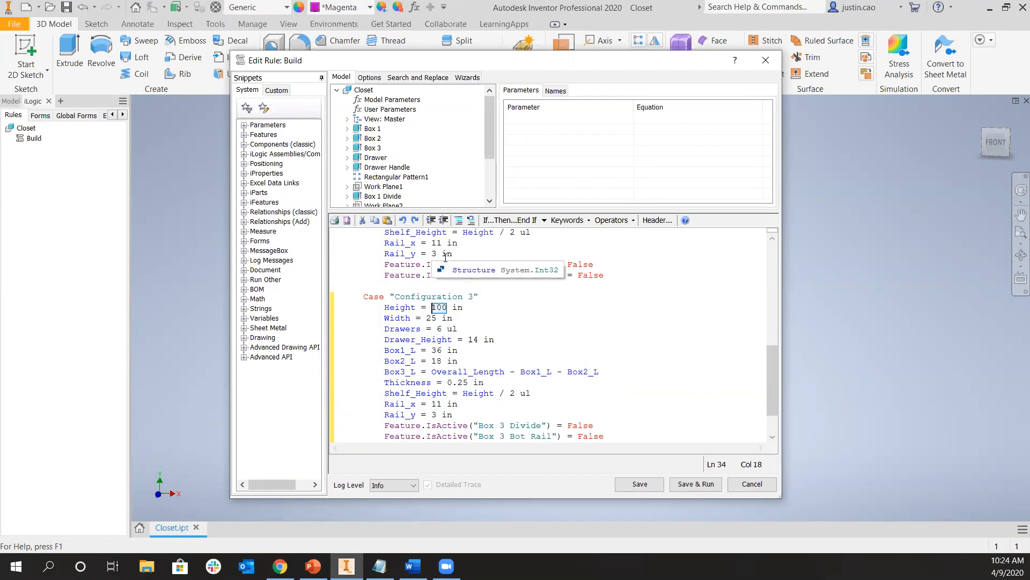
type("70")
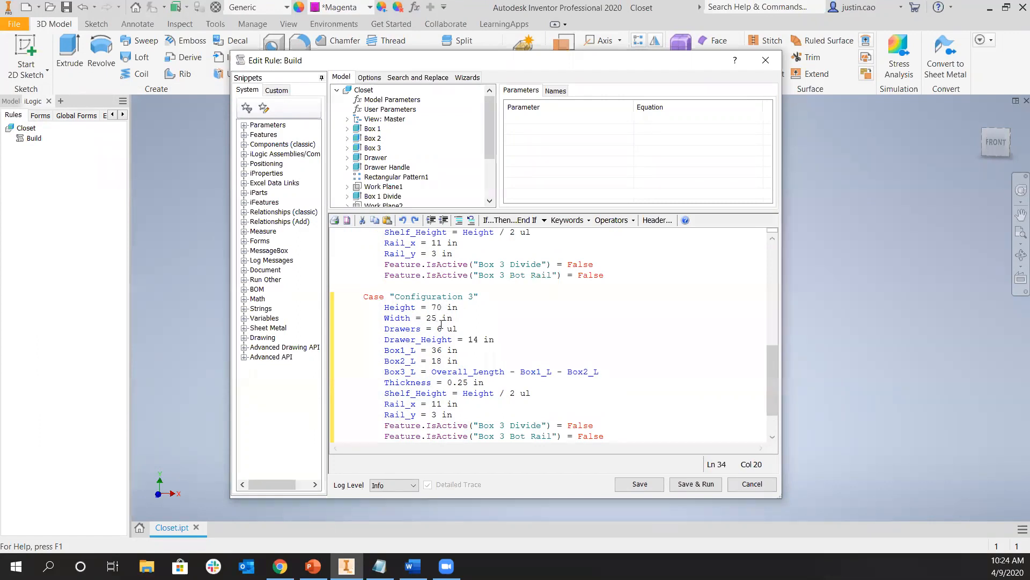
key("BackSpace")
type("4")
left_click(445, 351)
key("BackSpace")
key("BackSpace")
type("18")
Set the Configuration 3 Thickness to 0.5 in, then save and run the Build rule
left_click(465, 383)
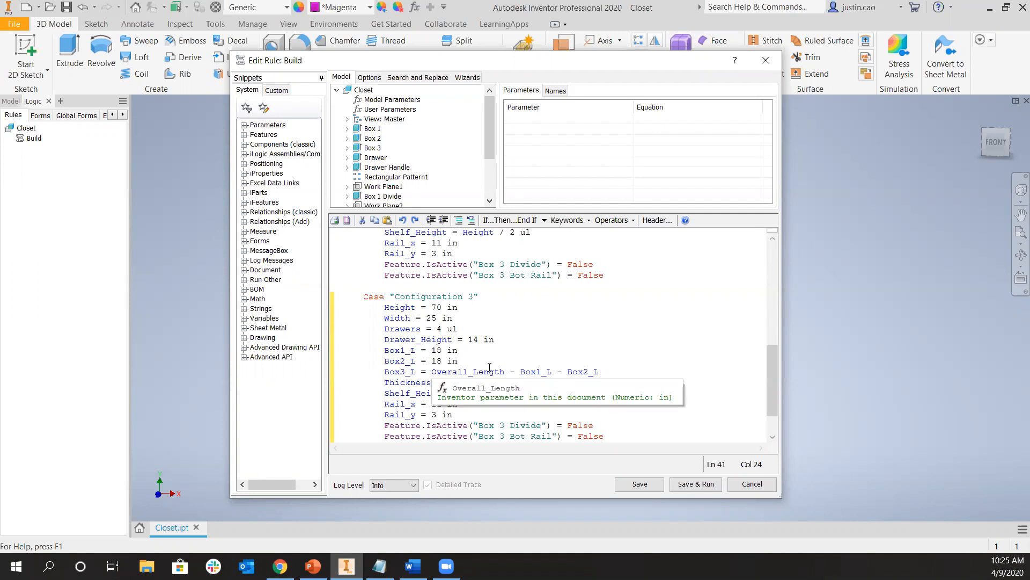
key("Left")
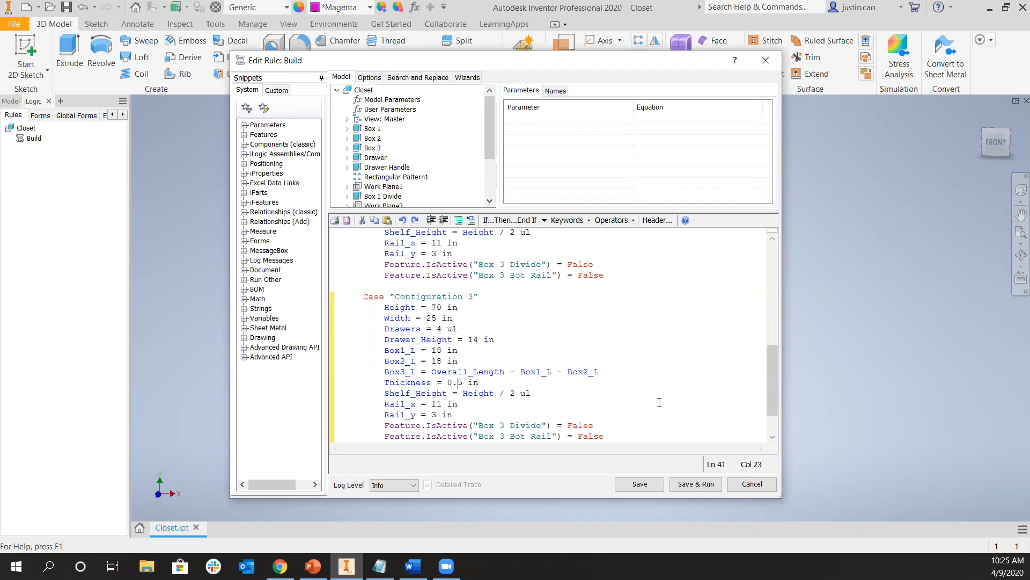
scroll(659, 403, "down", 1)
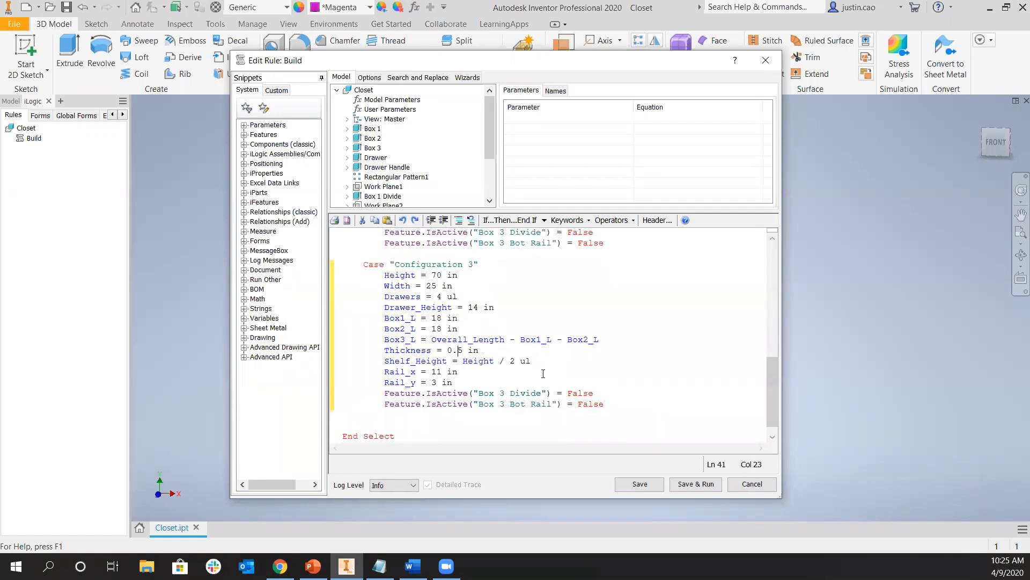
left_click(696, 484)
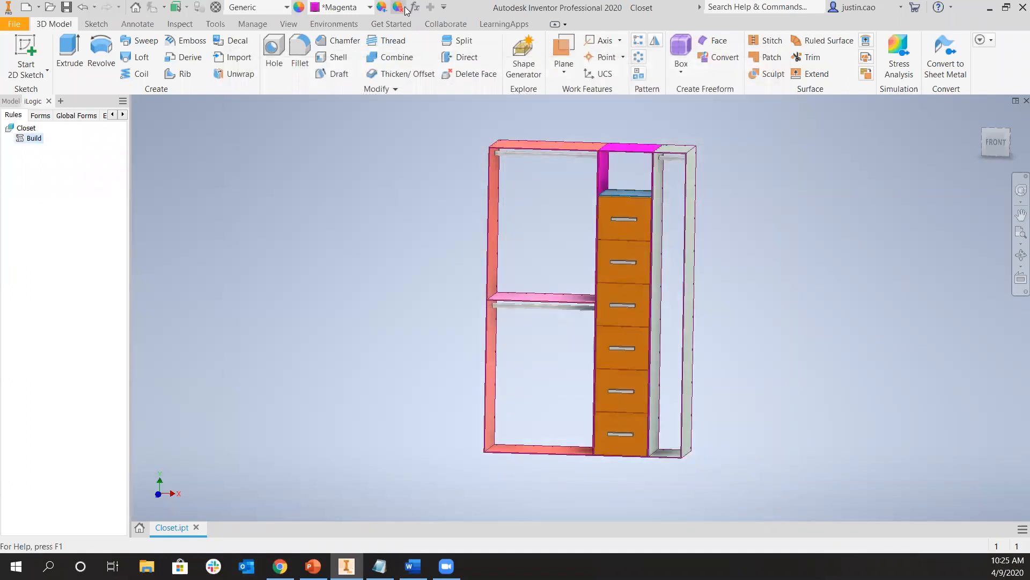
Switch the Configuration parameter to Configuration 1, Configuration 2 and Configuration 3 in turn to test the closet's response
left_click(413, 7)
left_click(176, 304)
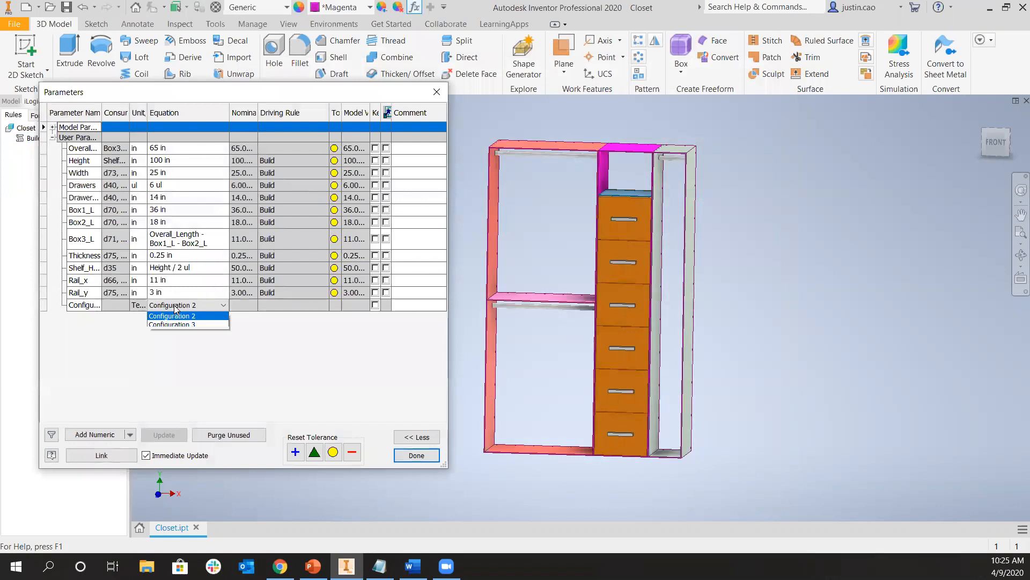
left_click(170, 316)
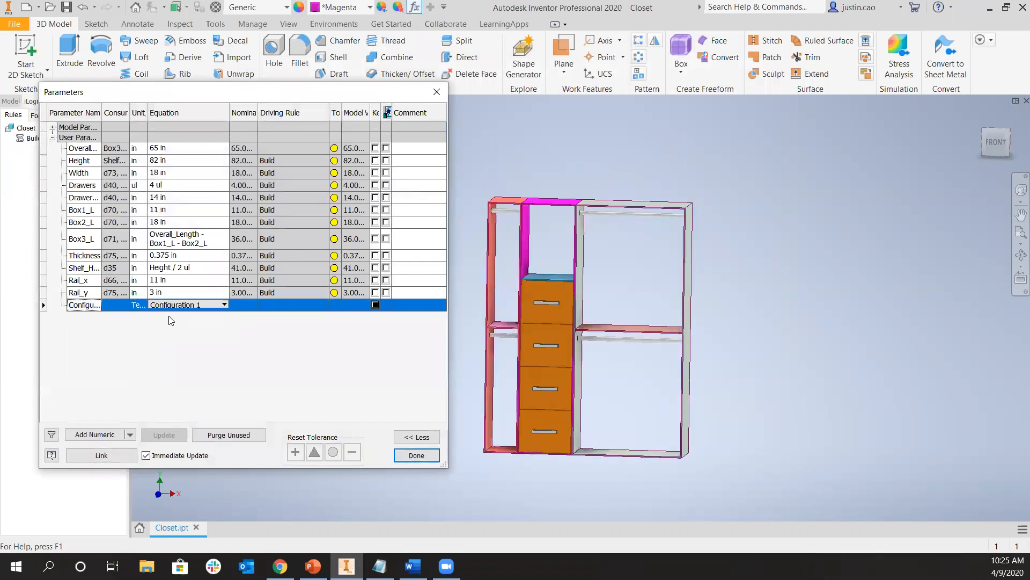
left_click(185, 305)
left_click(176, 325)
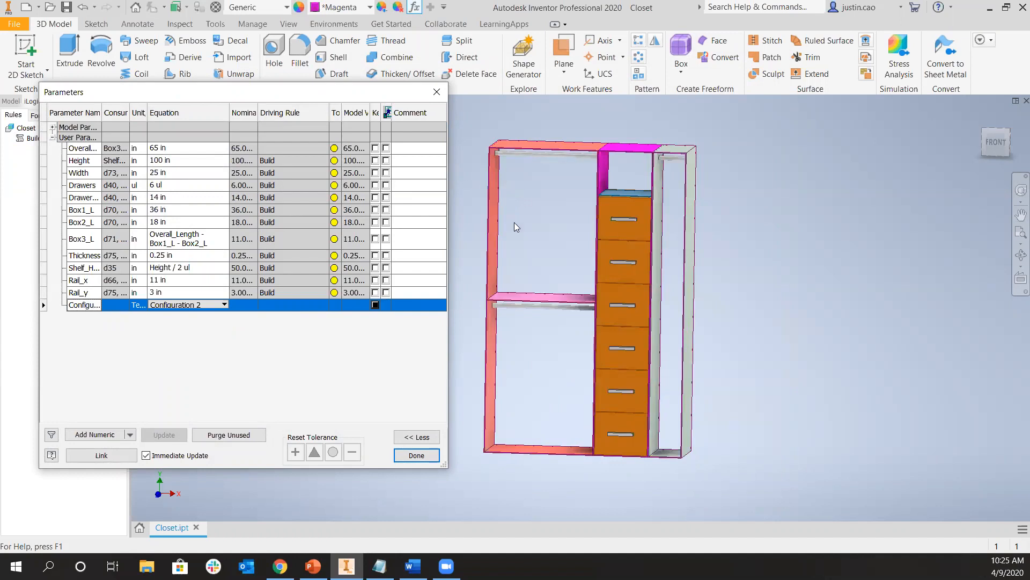
left_click(210, 304)
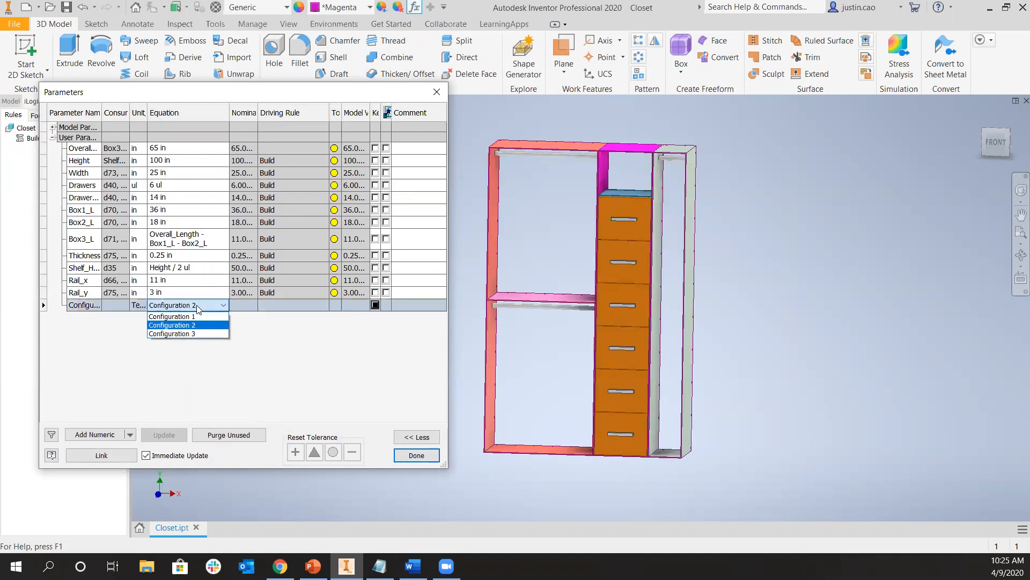
left_click(168, 333)
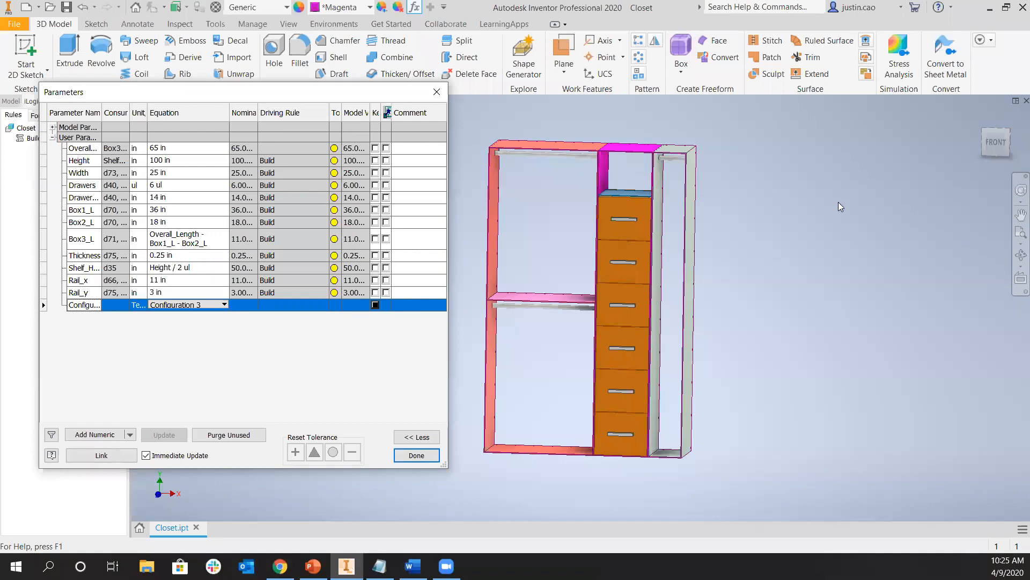
Retest the Configuration parameter by alternating between all three values, ending on Configuration 3, and recheck the user parameters
left_click(199, 306)
left_click(185, 317)
left_click(193, 307)
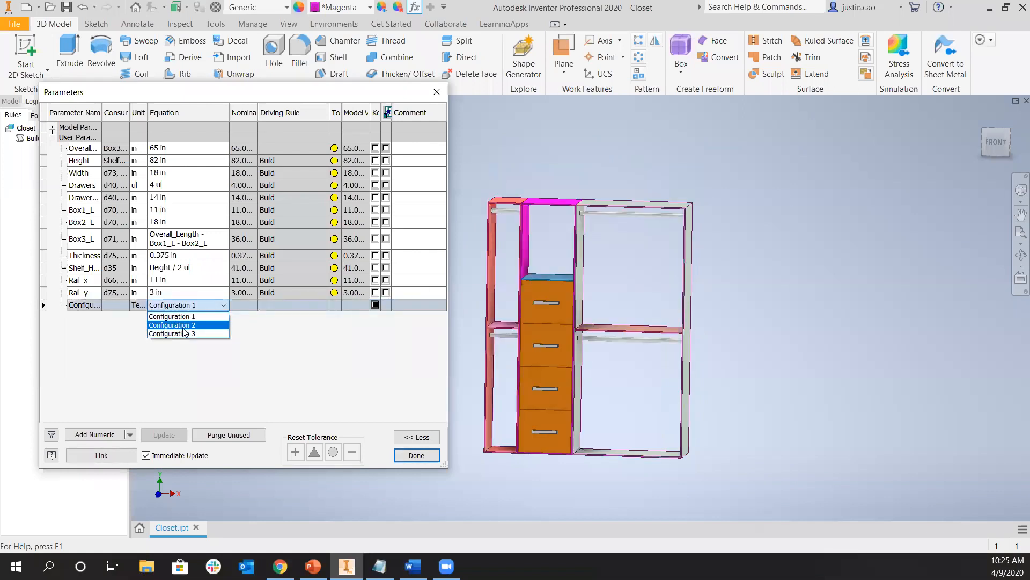
left_click(184, 336)
left_click(189, 306)
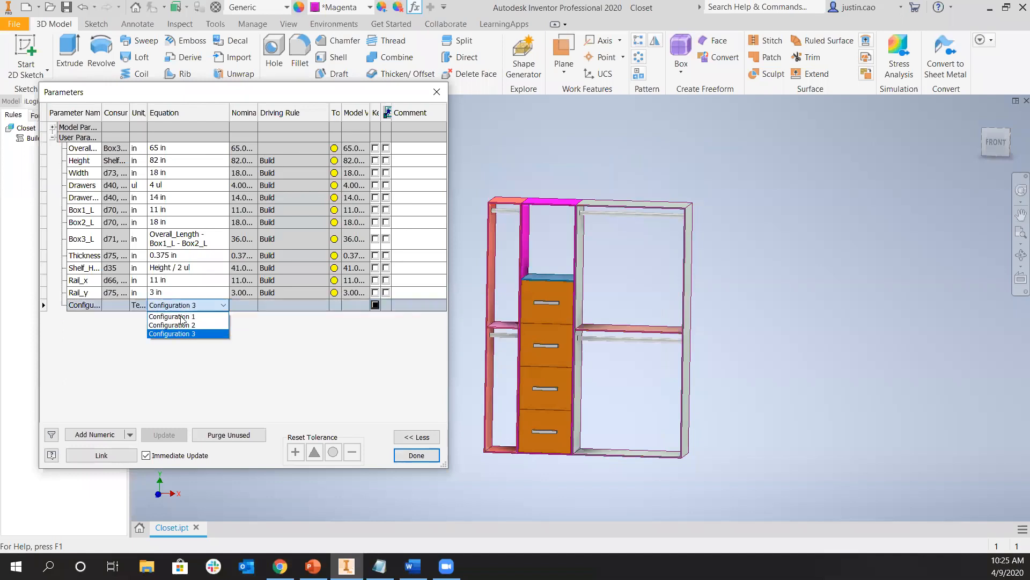
left_click(182, 325)
left_click(199, 306)
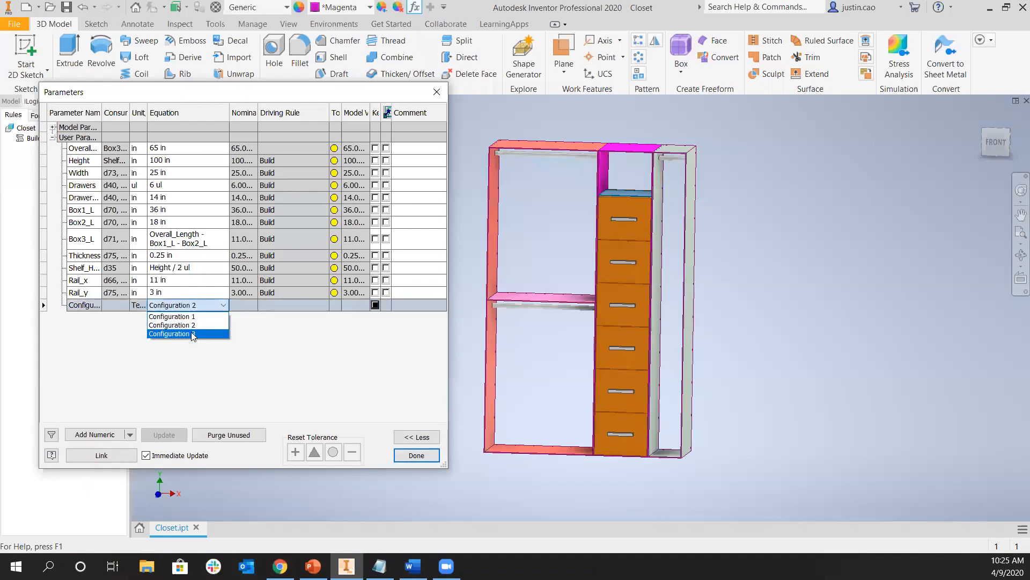
left_click(190, 329)
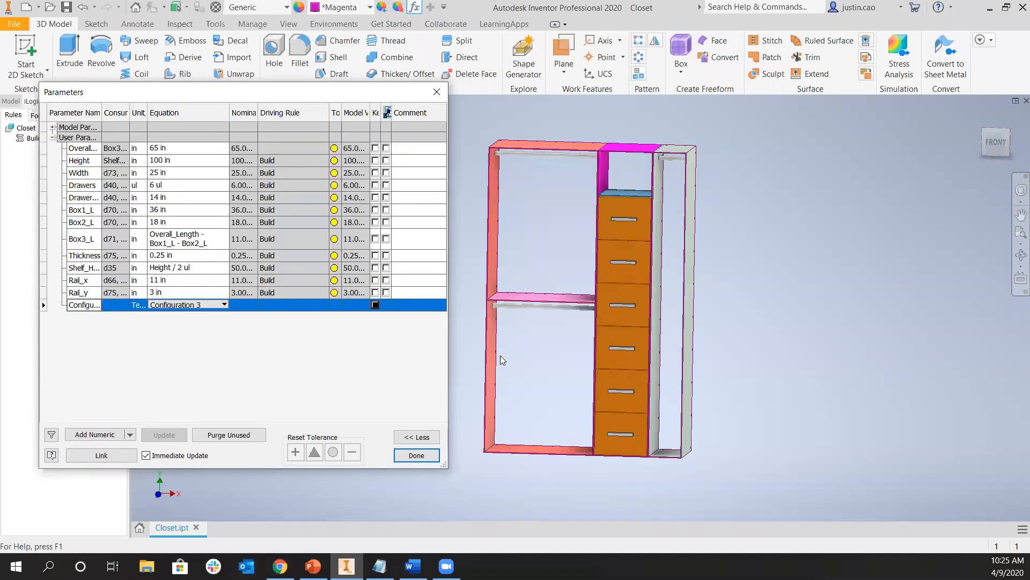
left_click(416, 454)
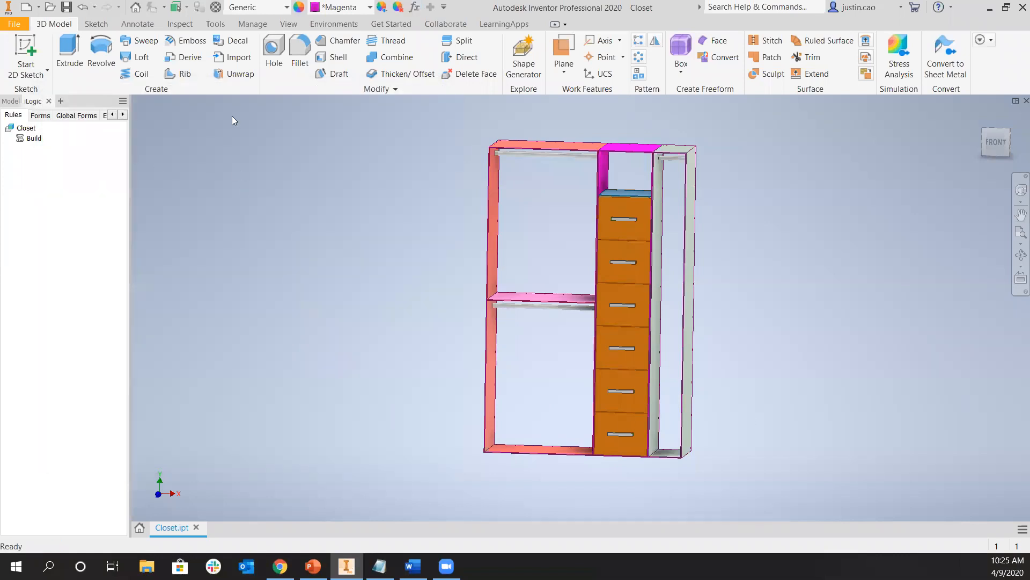
left_click(414, 7)
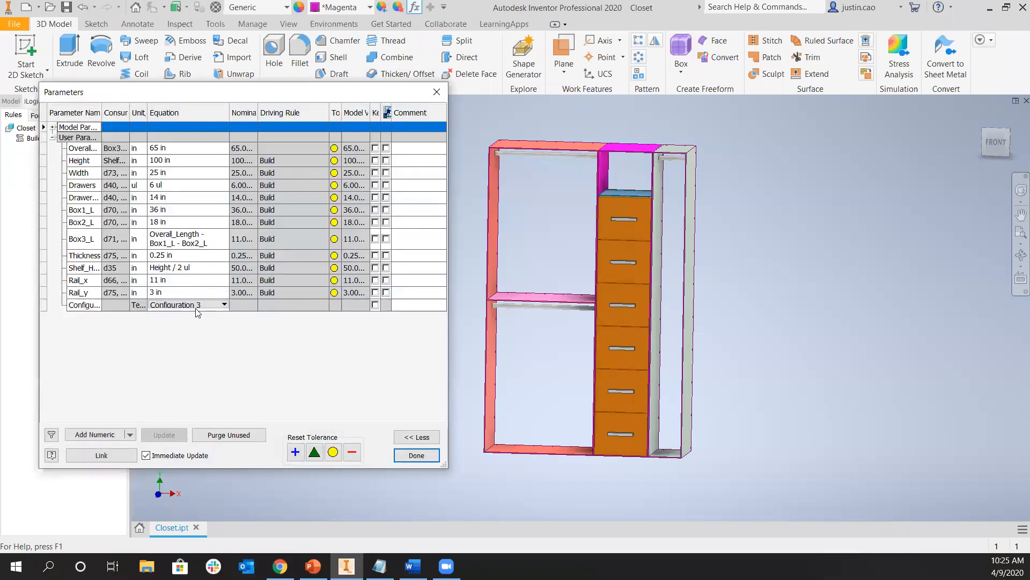
left_click(416, 454)
Reopen the Build rule, add a trailing space inside the quoted Configuration 3 case name, then save and run it
right_click(34, 141)
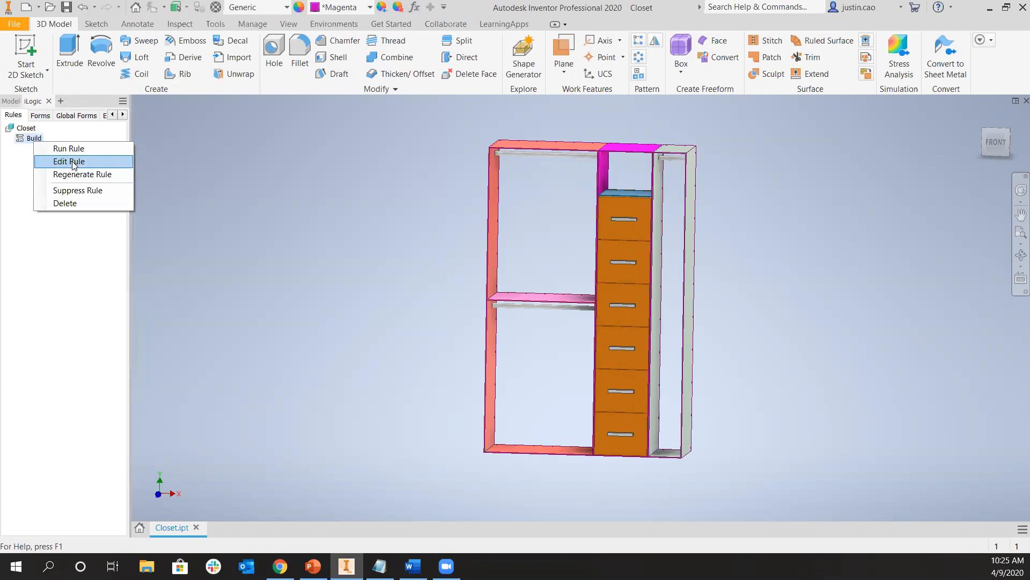
left_click(68, 161)
scroll(467, 393, "down", 6)
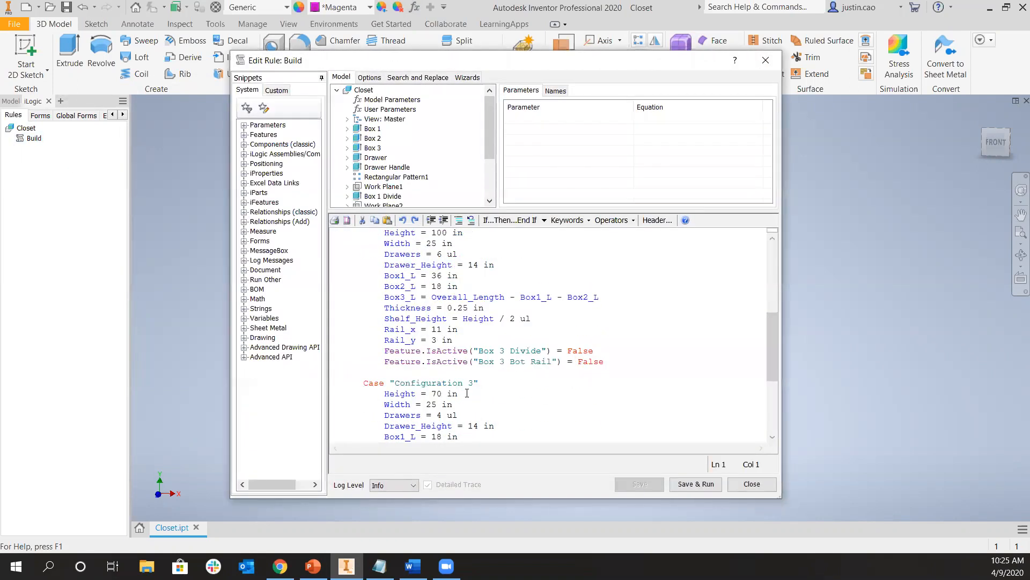
left_click(474, 382)
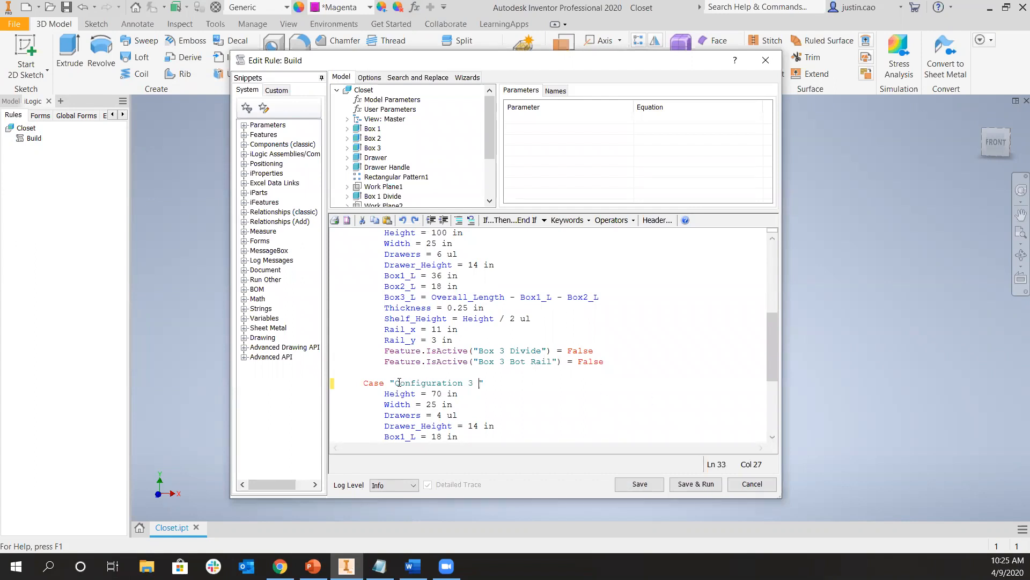
left_click_drag(422, 381, 479, 381)
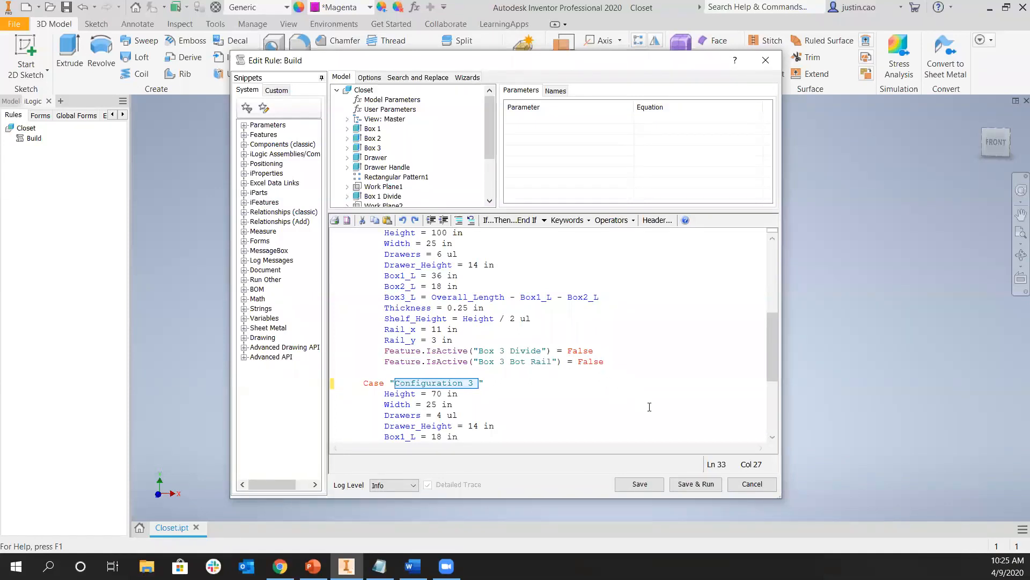
left_click(695, 483)
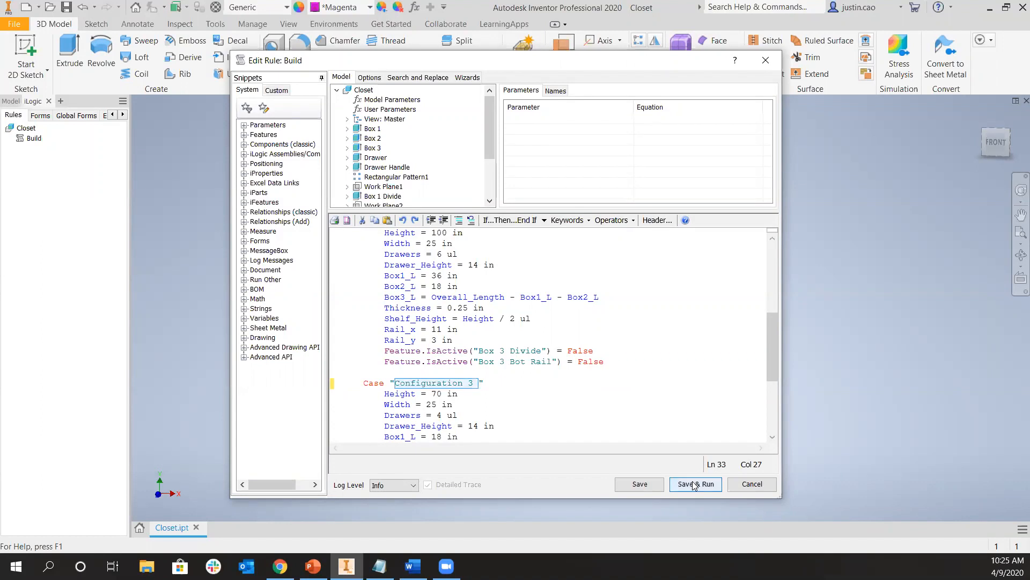
Test the edited rule by switching the Configuration parameter through Configuration 1, Configuration 2 and Configuration 3
left_click(414, 7)
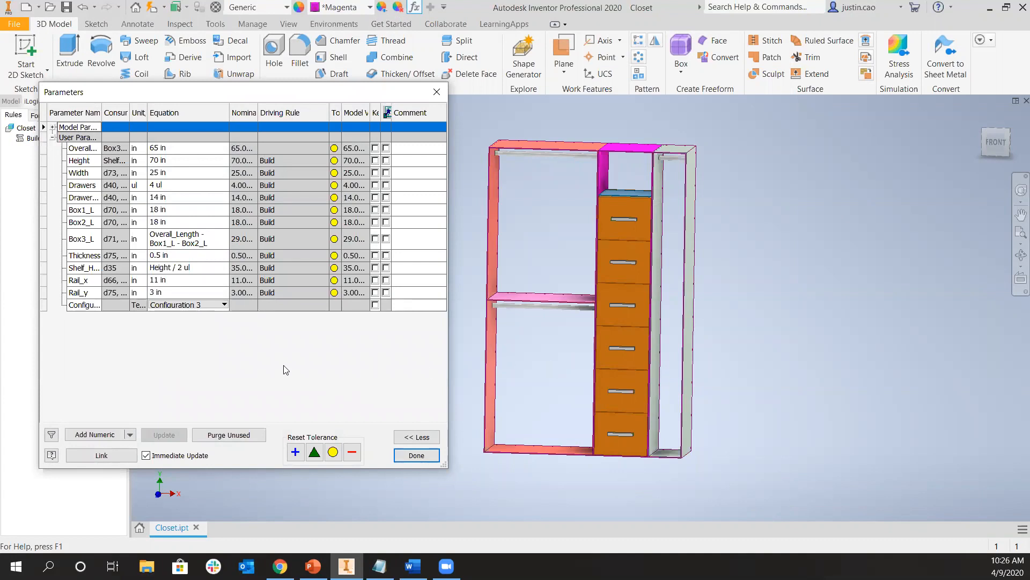
left_click(214, 305)
left_click(187, 315)
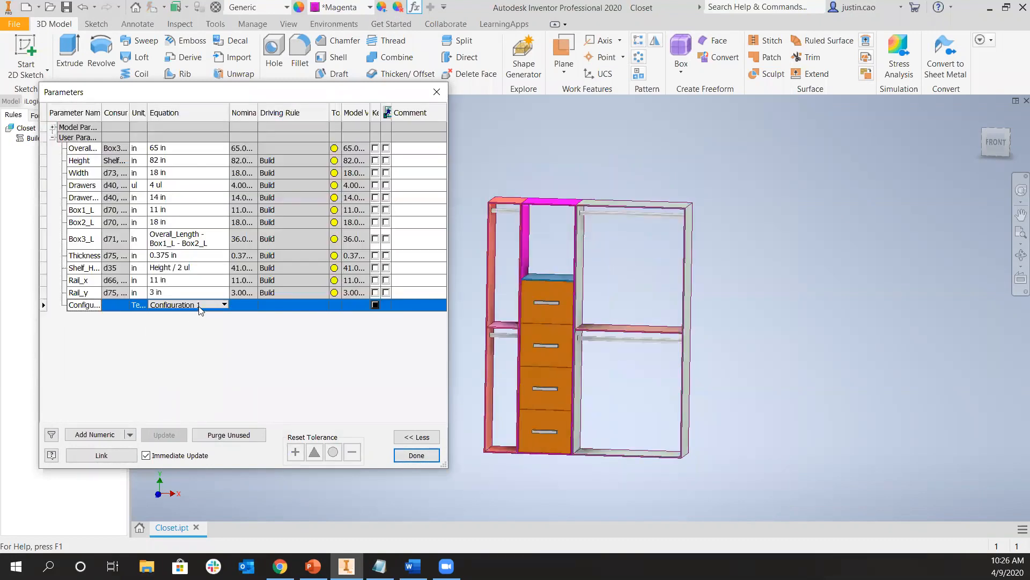
left_click(198, 306)
left_click(186, 325)
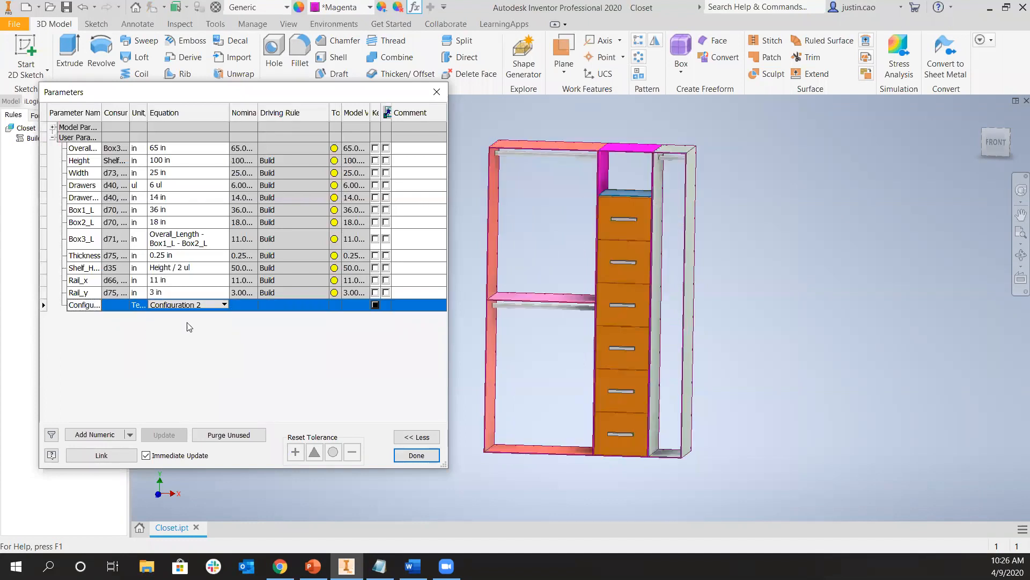
left_click(199, 306)
left_click(187, 334)
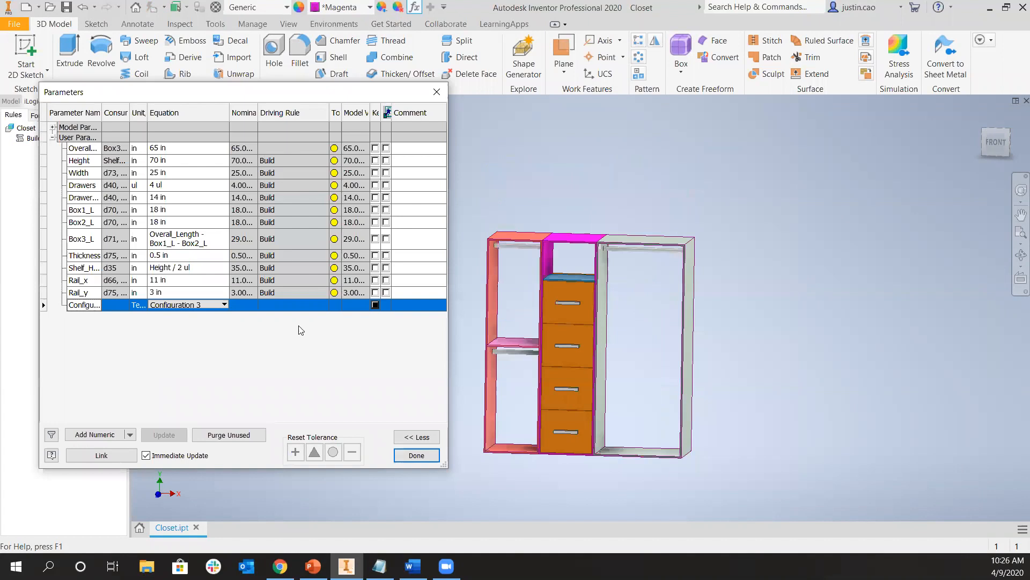
Set the Configuration parameter back to Configuration 1 and close the parameter list
left_click(185, 305)
left_click(180, 317)
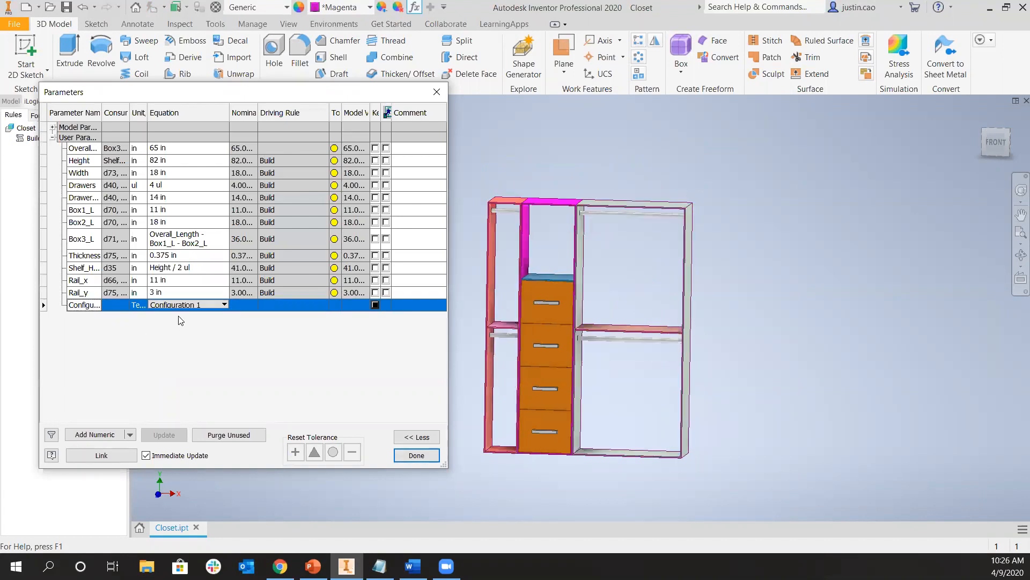
left_click(409, 456)
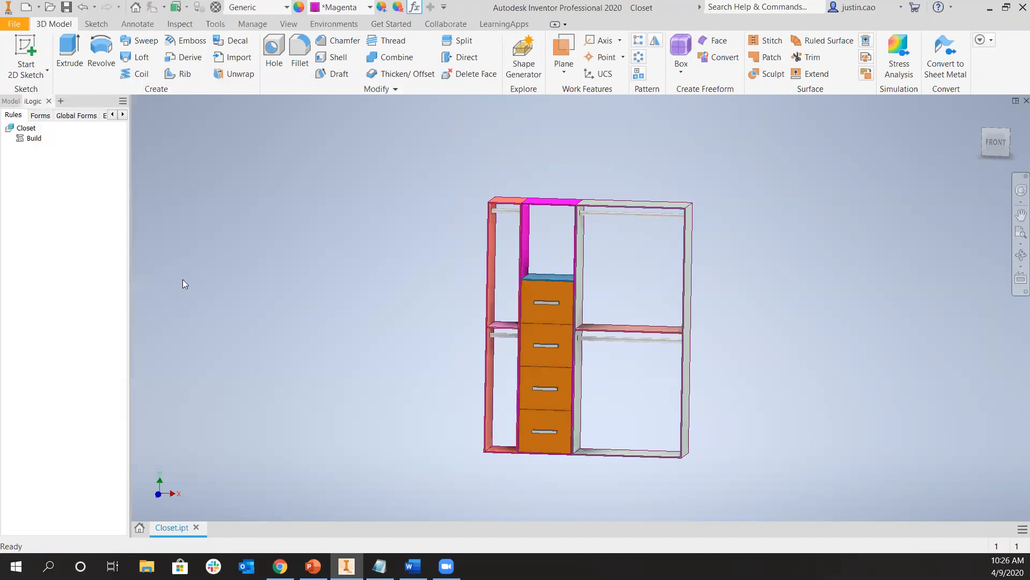
Edit the Configuration parameter's multi-value list, deleting the Configuration 3 entry and adding a freshly entered Configuration 3
left_click(415, 8)
right_click(201, 304)
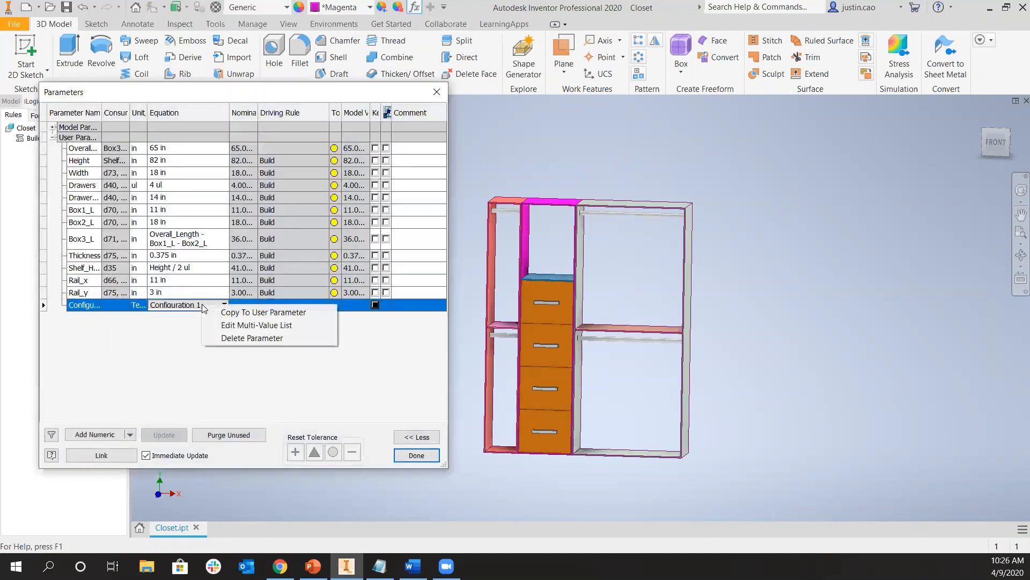
left_click(236, 325)
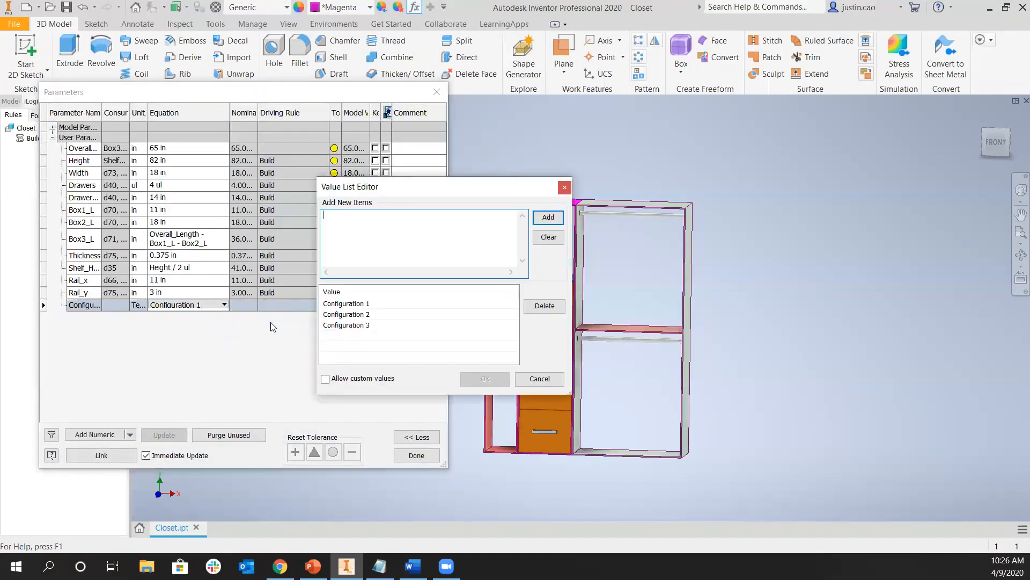
left_click(353, 325)
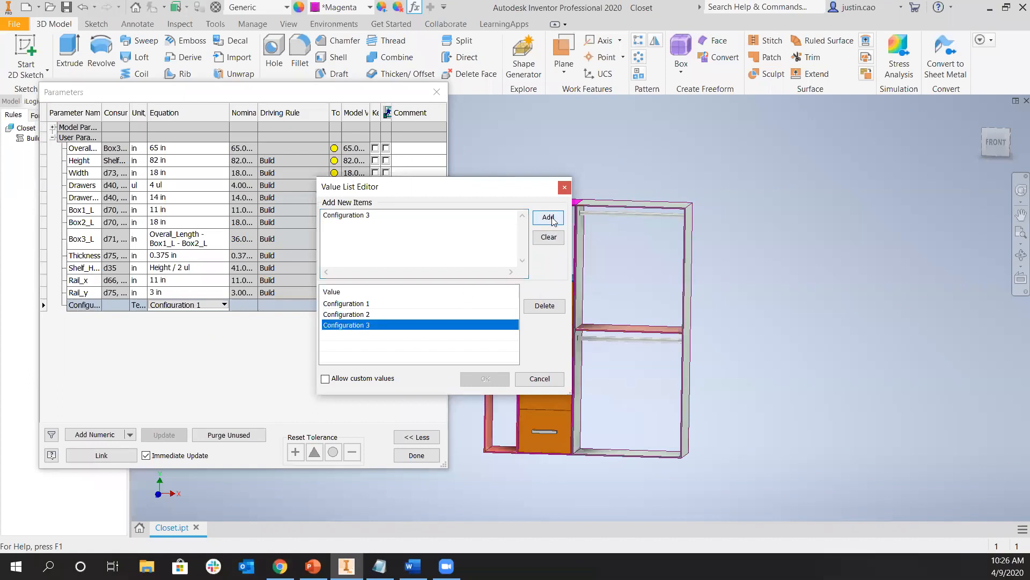
left_click(551, 305)
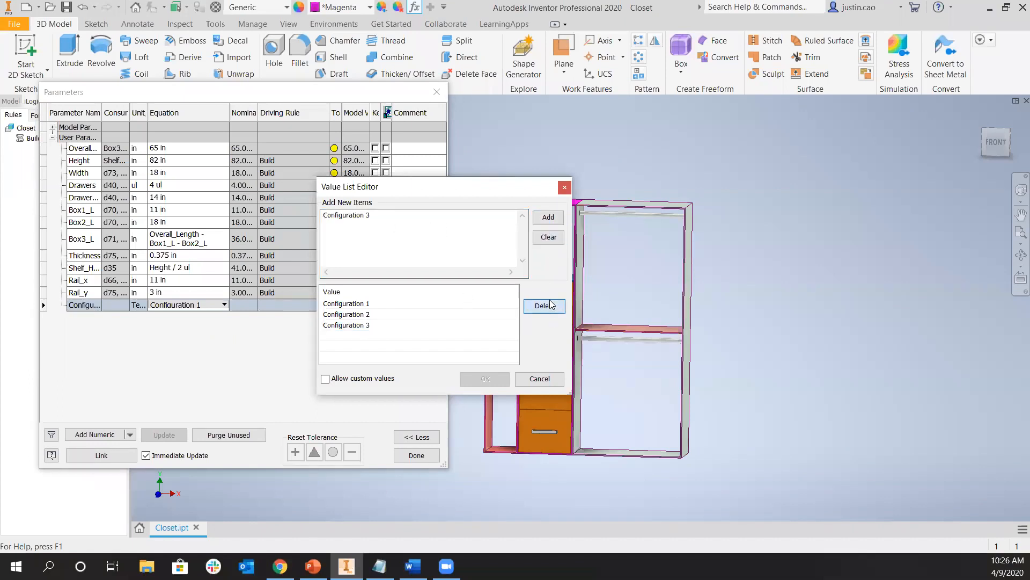
left_click(408, 216)
type("C")
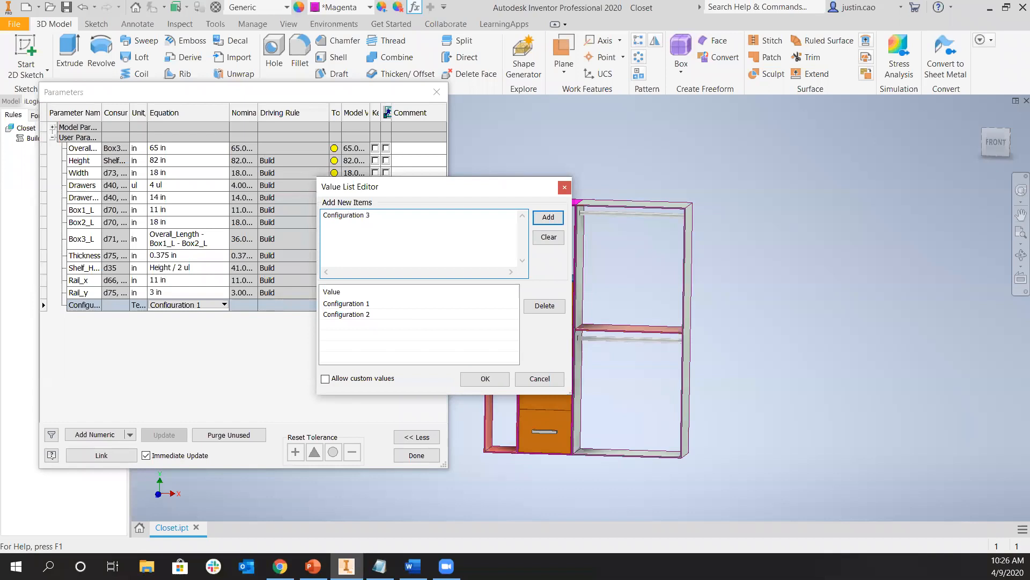
left_click(548, 217)
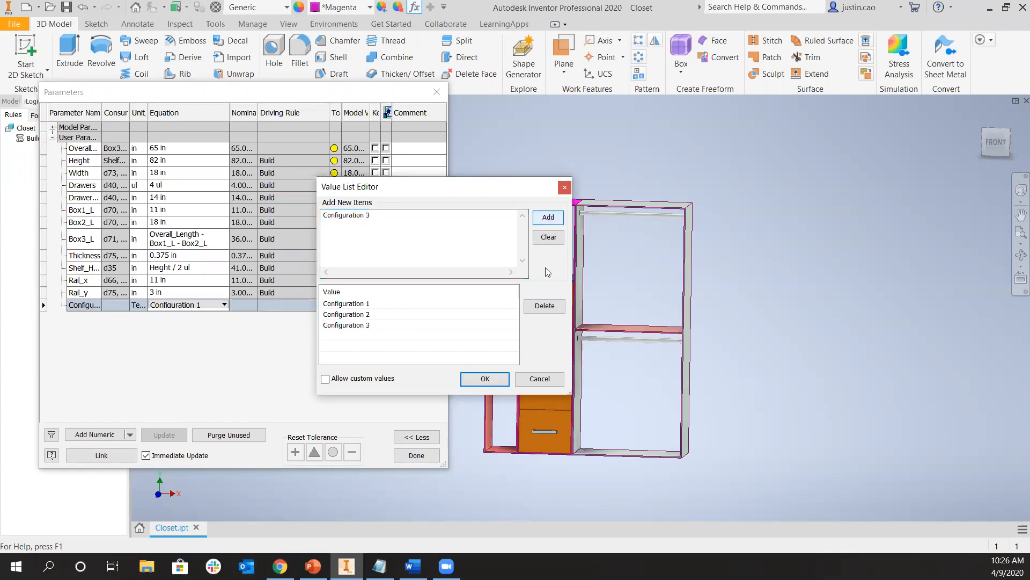
left_click(485, 378)
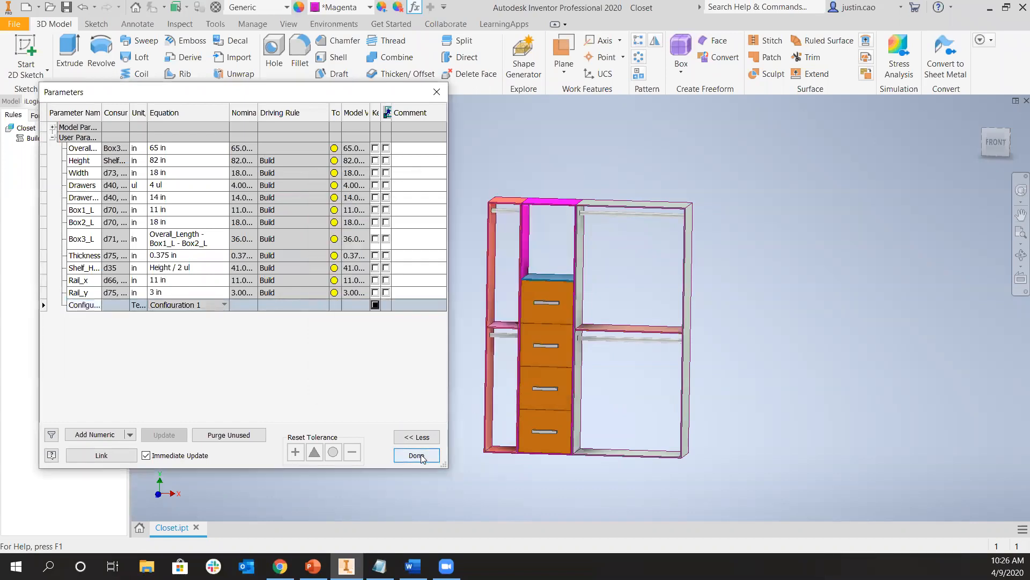
Test the re-added value by setting the Configuration parameter to Configuration 3, Configuration 2 and Configuration 3 again, then close the parameter list
left_click(200, 304)
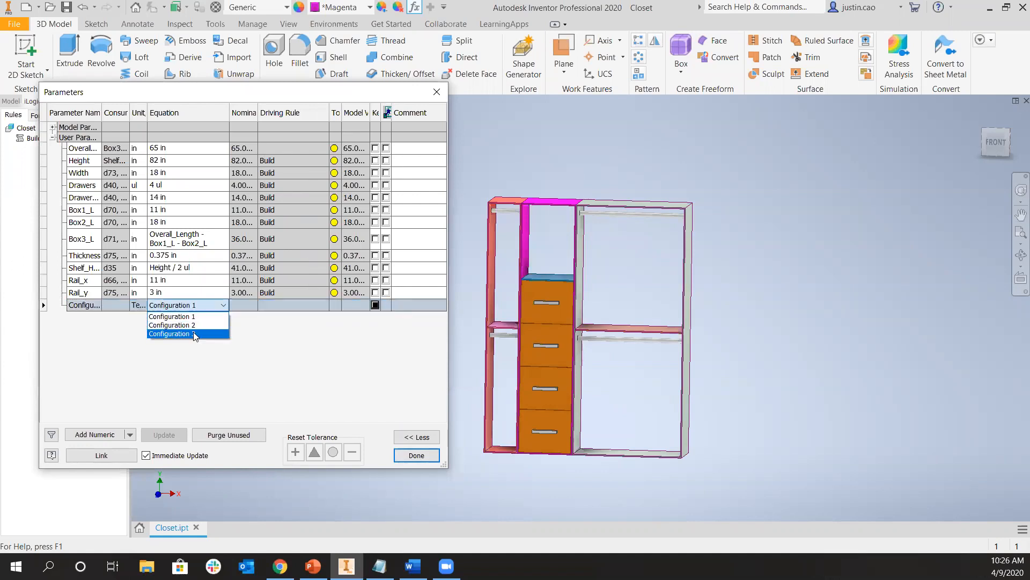
left_click(193, 332)
left_click(186, 308)
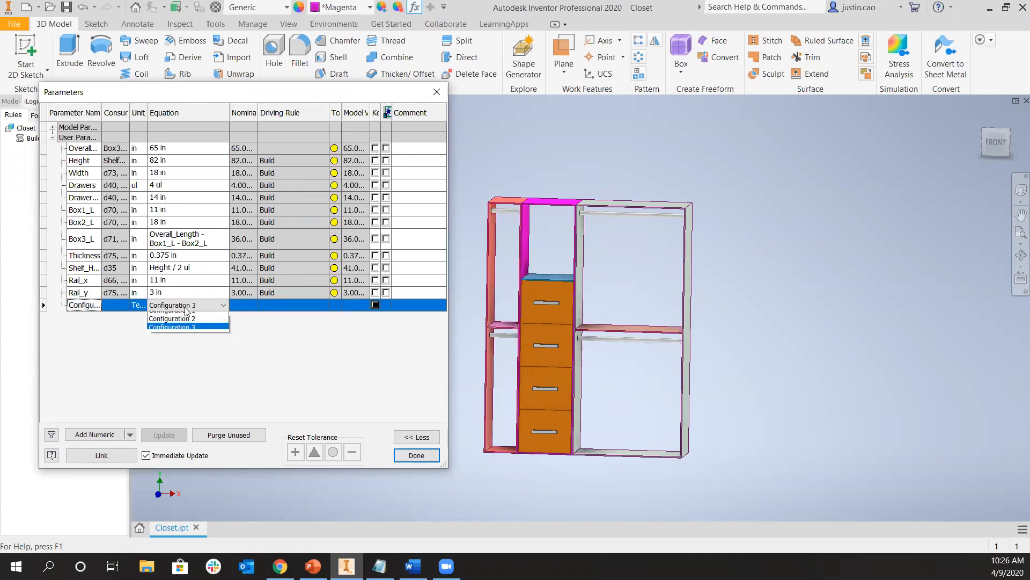
left_click(177, 318)
left_click(185, 305)
left_click(185, 334)
left_click(417, 455)
Edit the Build rule to remove the trailing space inside the quoted Configuration 3 case name, then save and run it
left_click(44, 140)
right_click(45, 140)
left_click(76, 156)
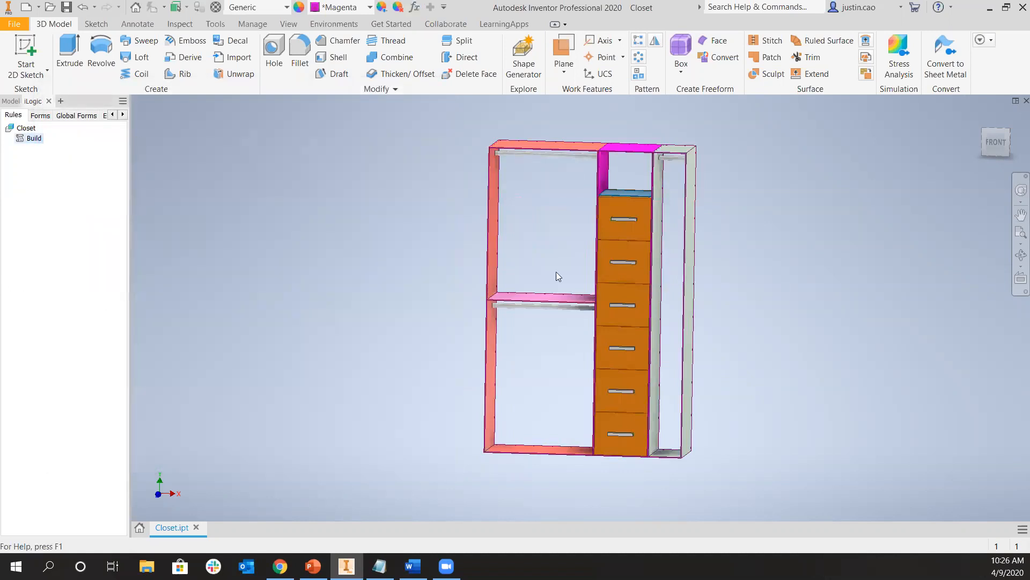
scroll(567, 320, "down", 10)
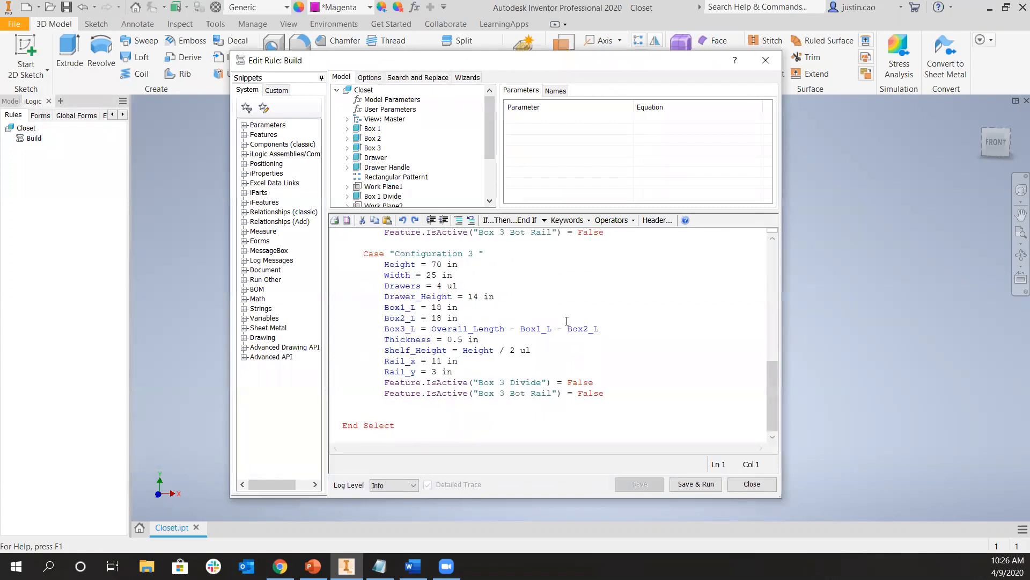
left_click(476, 253)
key("BackSpace")
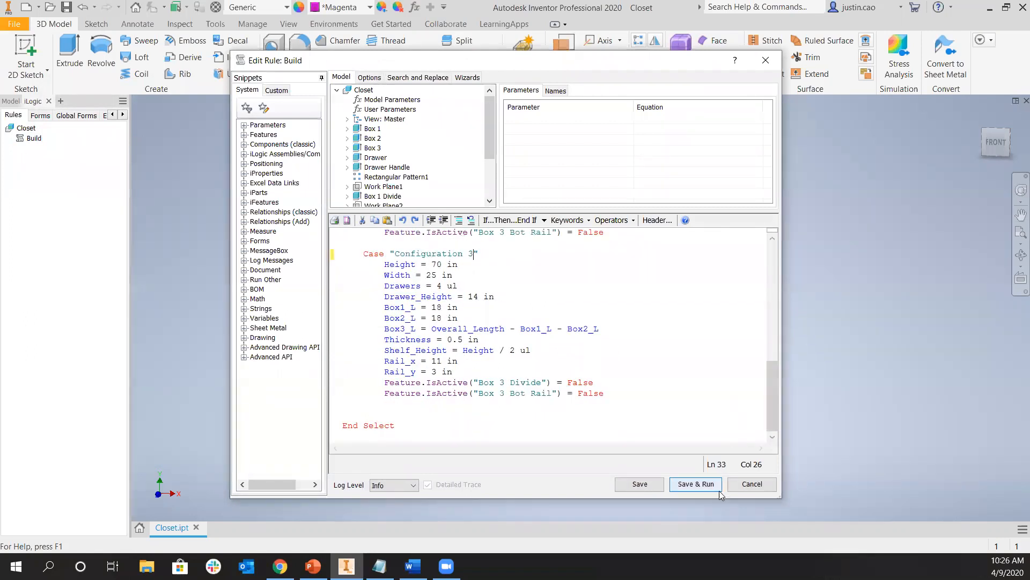
left_click(696, 485)
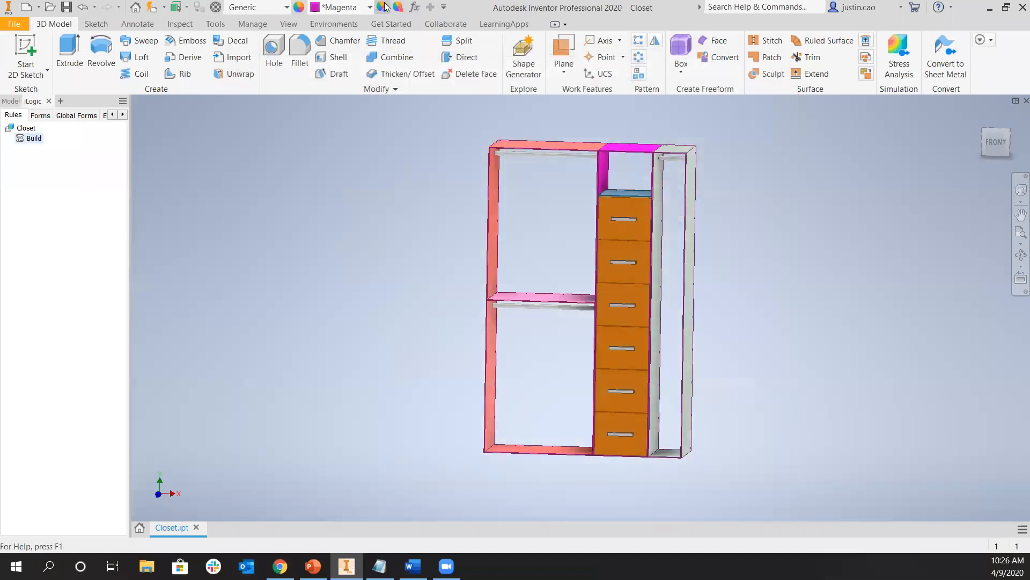
Retest the rule by switching the Configuration parameter through Configuration 1, Configuration 2 and Configuration 3
left_click(414, 7)
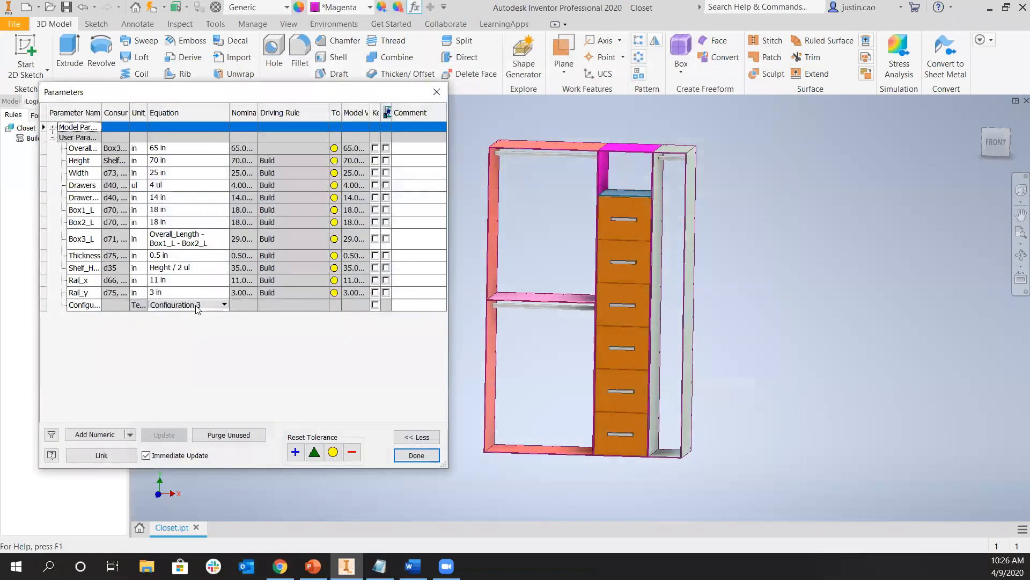
left_click(199, 305)
left_click(201, 313)
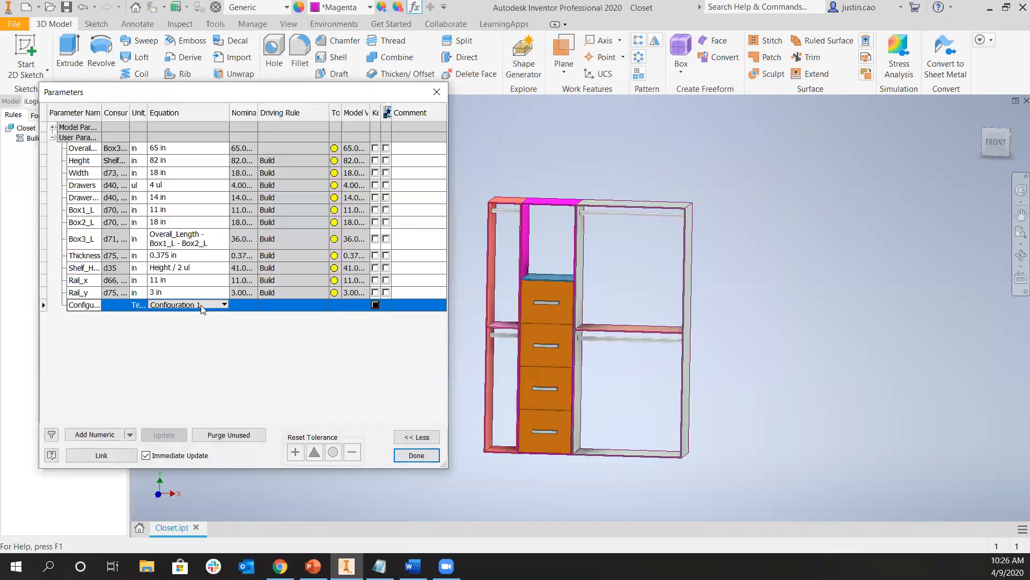
left_click(202, 305)
left_click(193, 325)
left_click(196, 306)
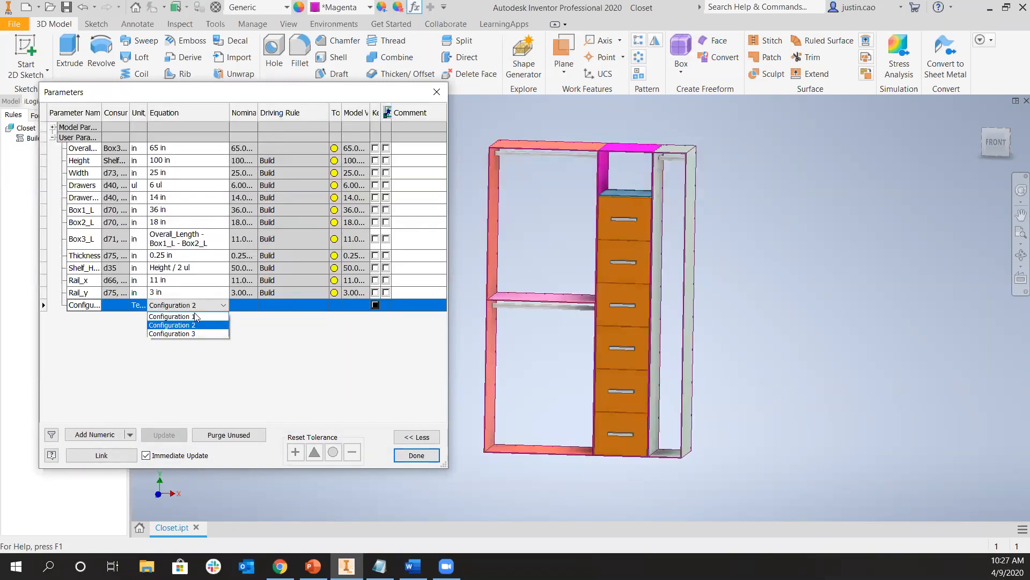
left_click(191, 333)
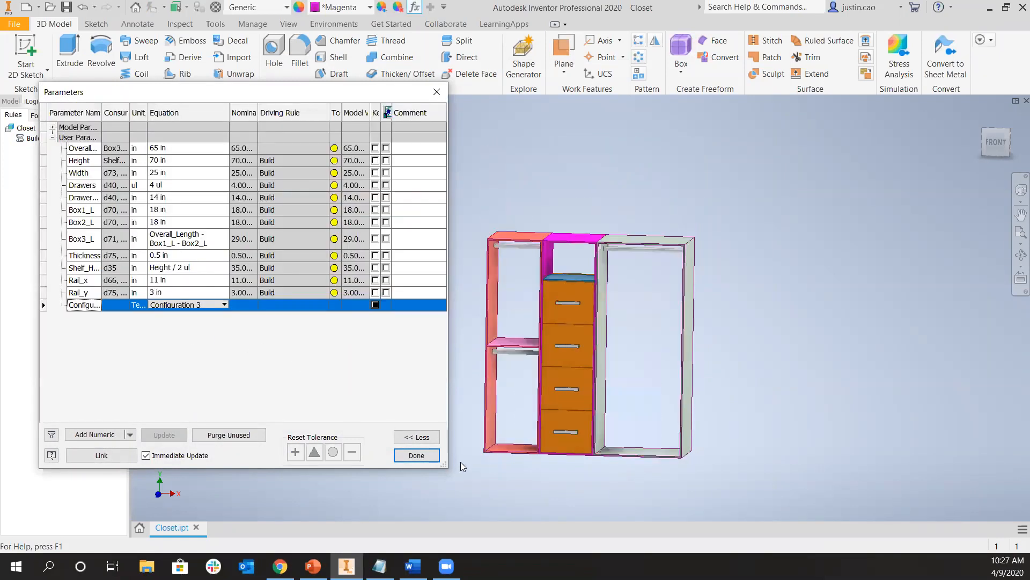
left_click(417, 455)
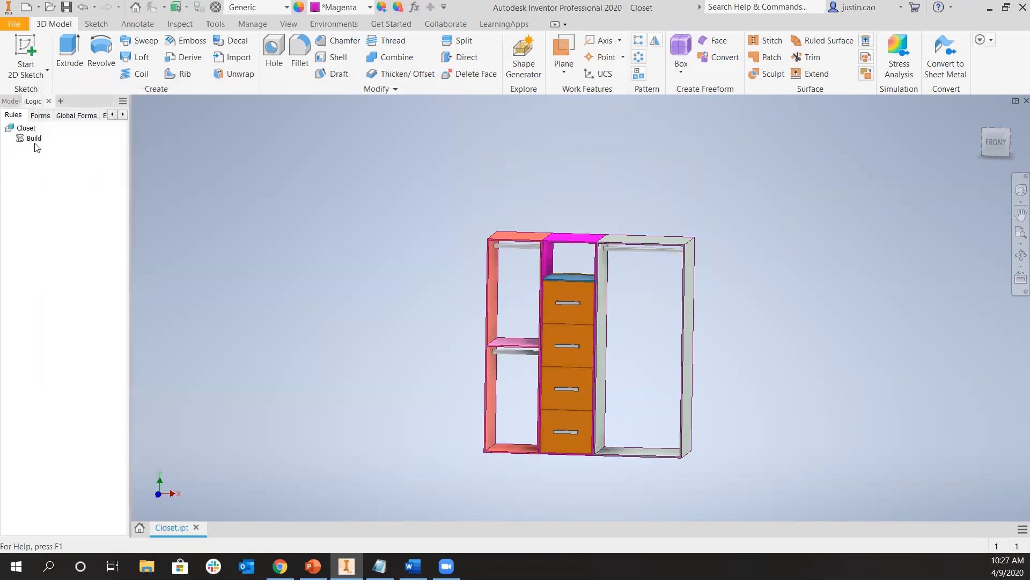
Edit the Build rule so the Configuration 3 case sets Drawers to 1 ul, then save and run it
right_click(33, 138)
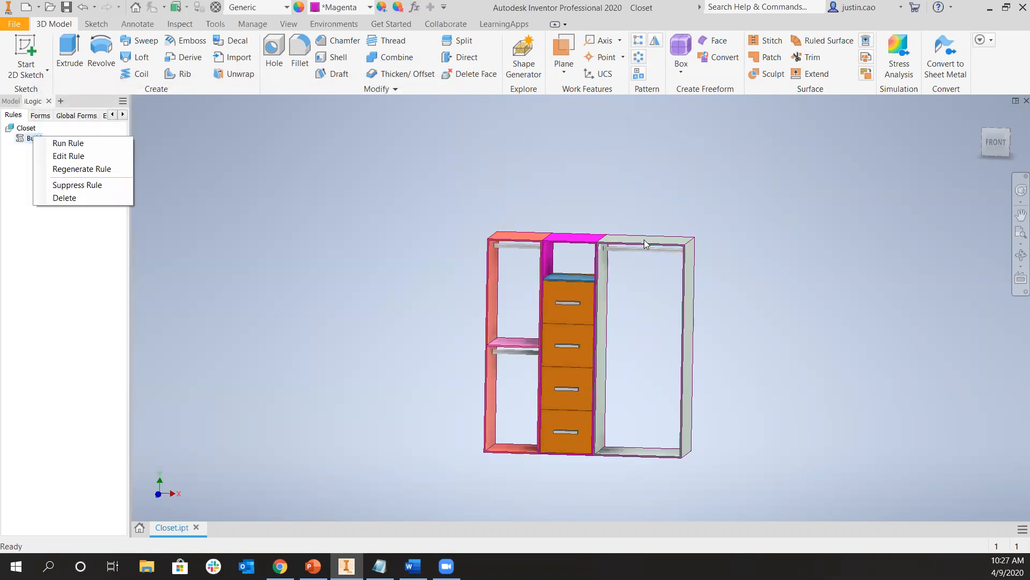
left_click(80, 156)
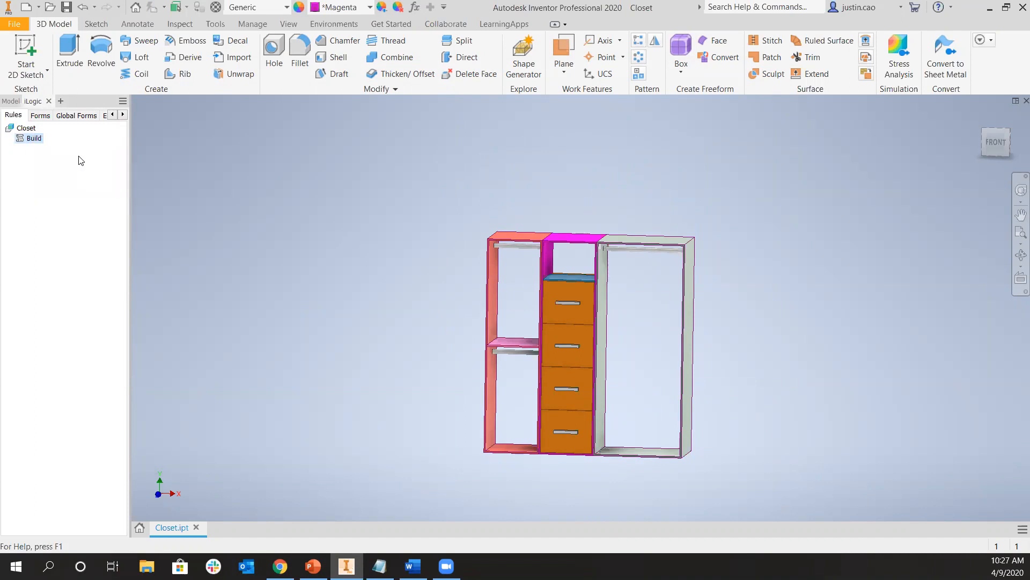
scroll(494, 334, "down", 6)
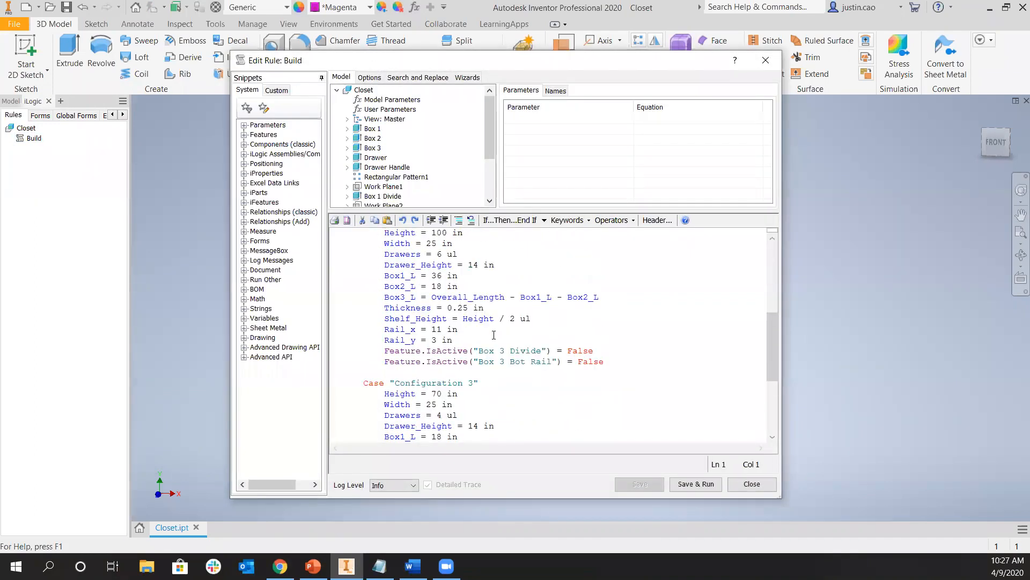
scroll(496, 352, "down", 1)
double_click(438, 382)
type("1")
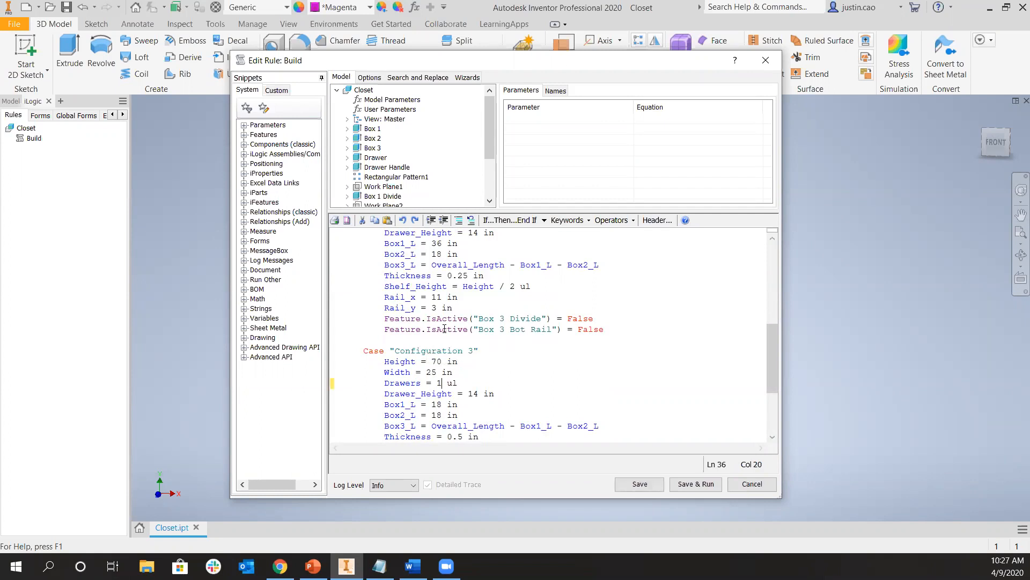
left_click(685, 484)
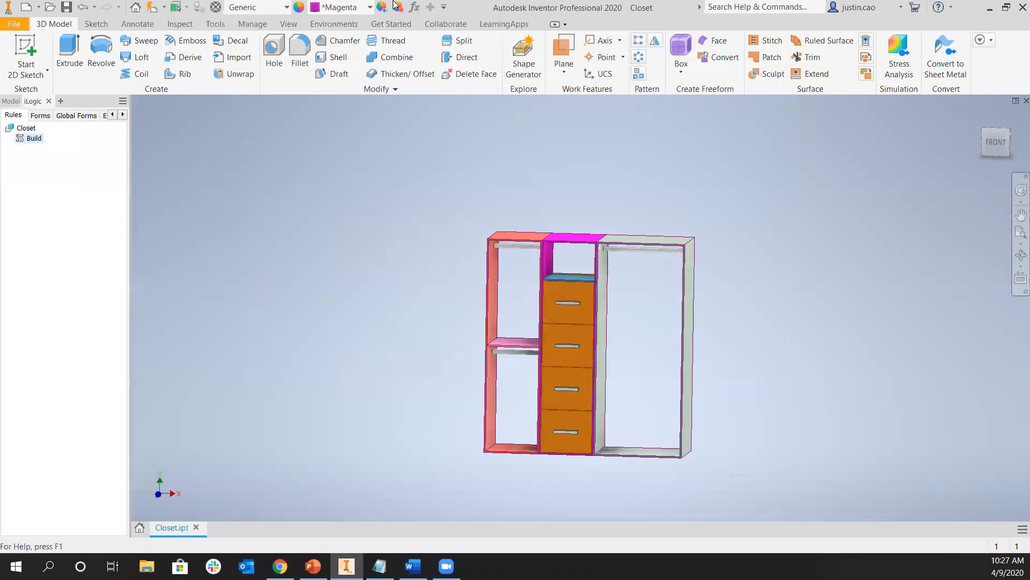
Switch the Configuration parameter to Configuration 2 and back to Configuration 3, accept the part update, and close the parameter list
left_click(413, 7)
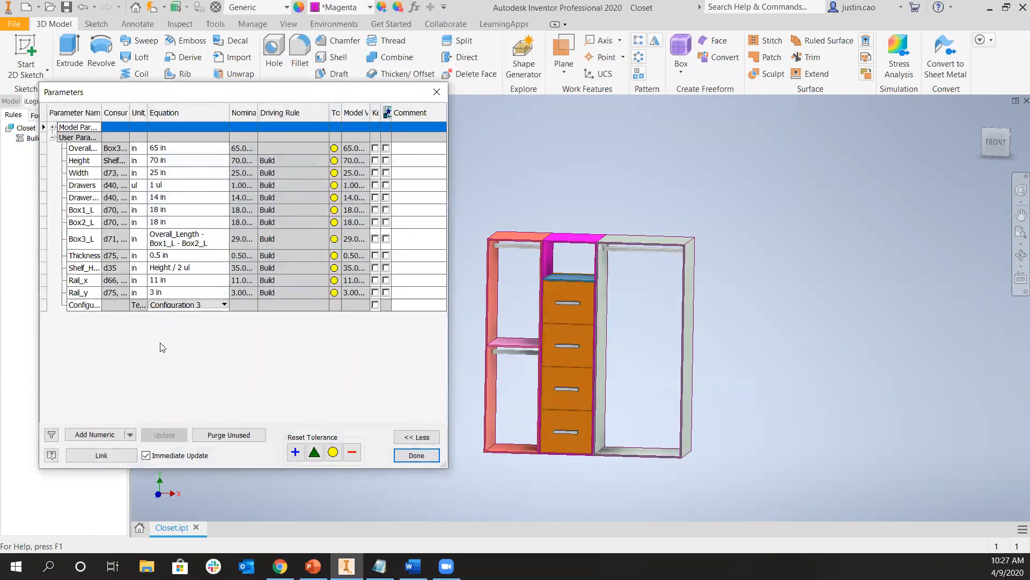
left_click(204, 305)
left_click(185, 325)
left_click(204, 304)
left_click(190, 334)
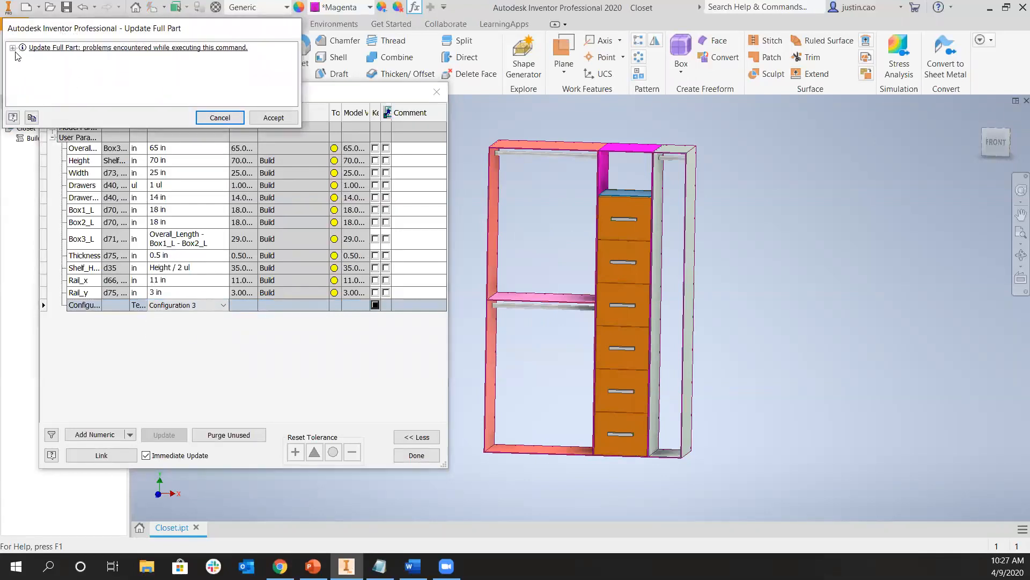
left_click(275, 118)
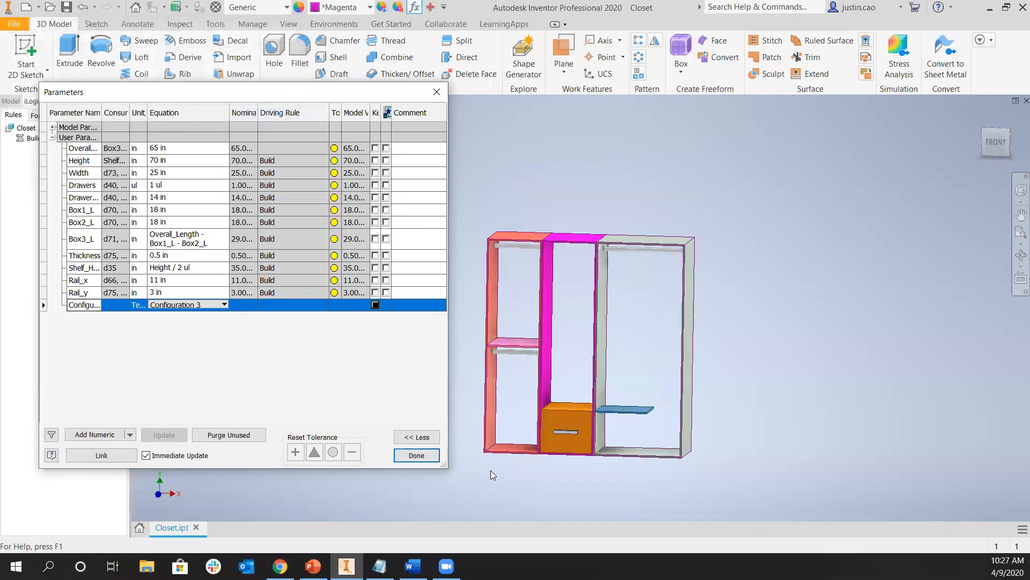
left_click(414, 457)
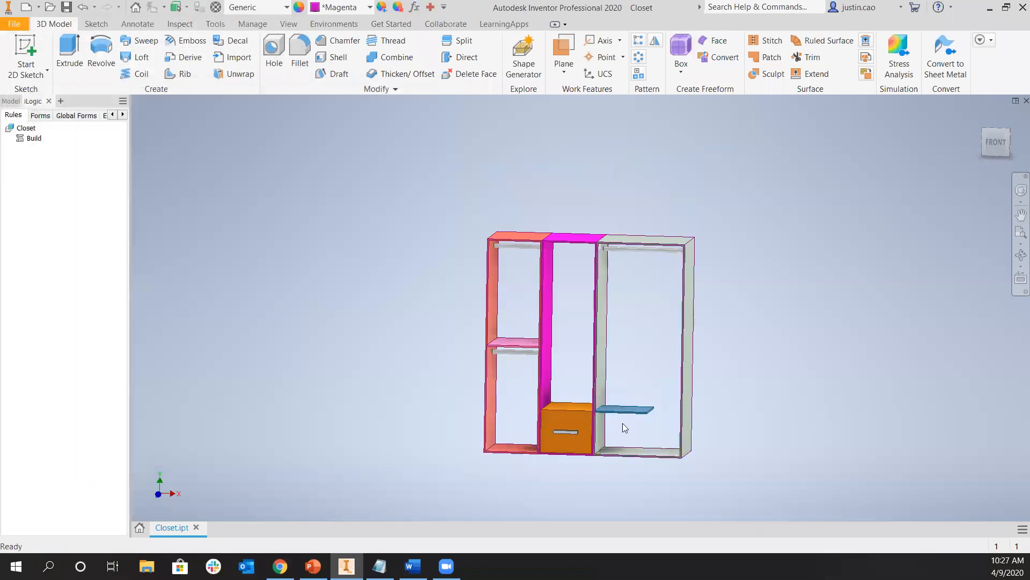
Select the blue shelf beside the drawer and open Sketch8 of the Box 2 Drawer Top feature for editing
scroll(625, 423, "up", 1)
scroll(626, 422, "down", 5)
middle_click_drag(630, 422, 617, 450, "shift")
left_click(656, 326)
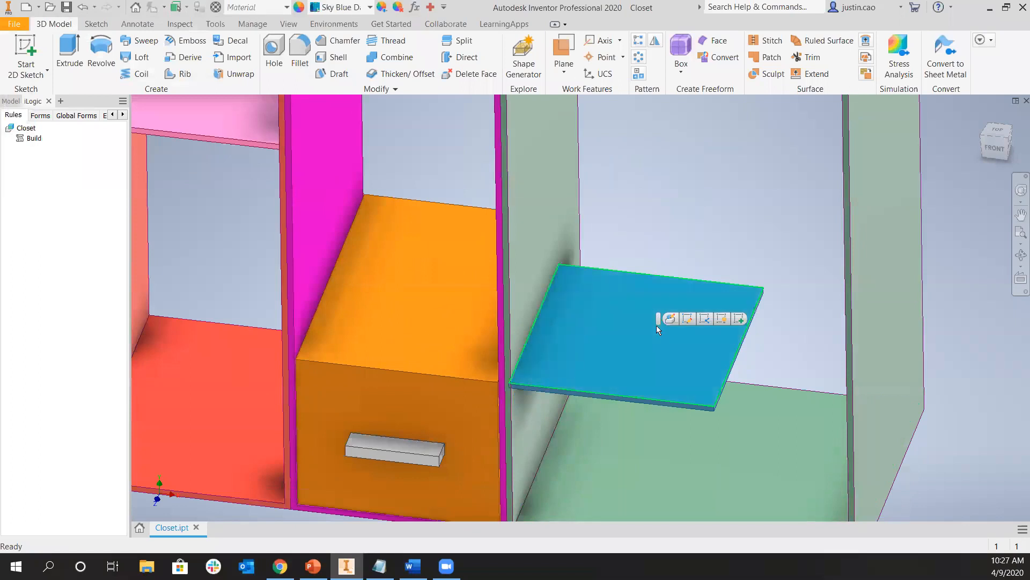
scroll(615, 353, "up", 5)
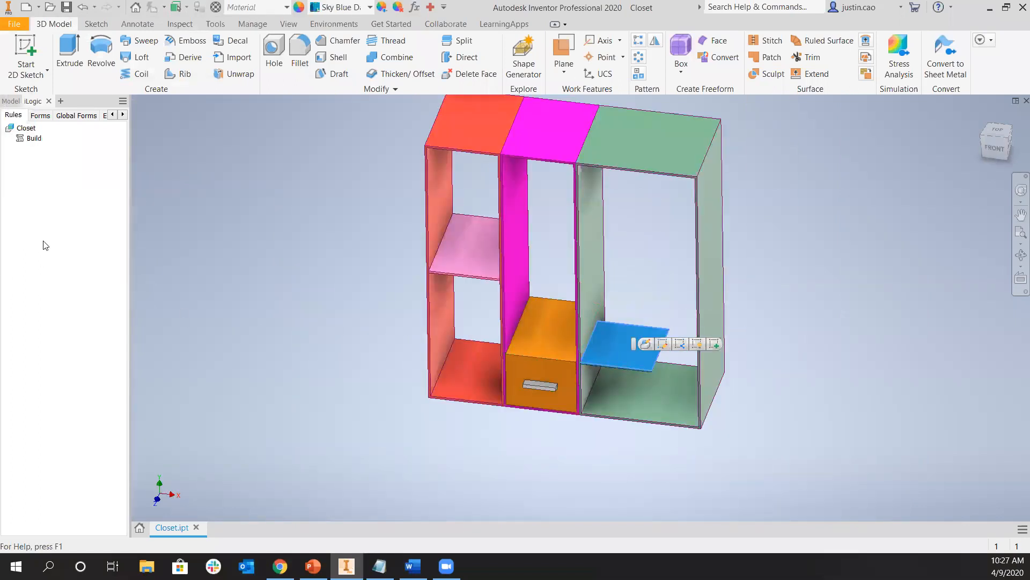
left_click(9, 101)
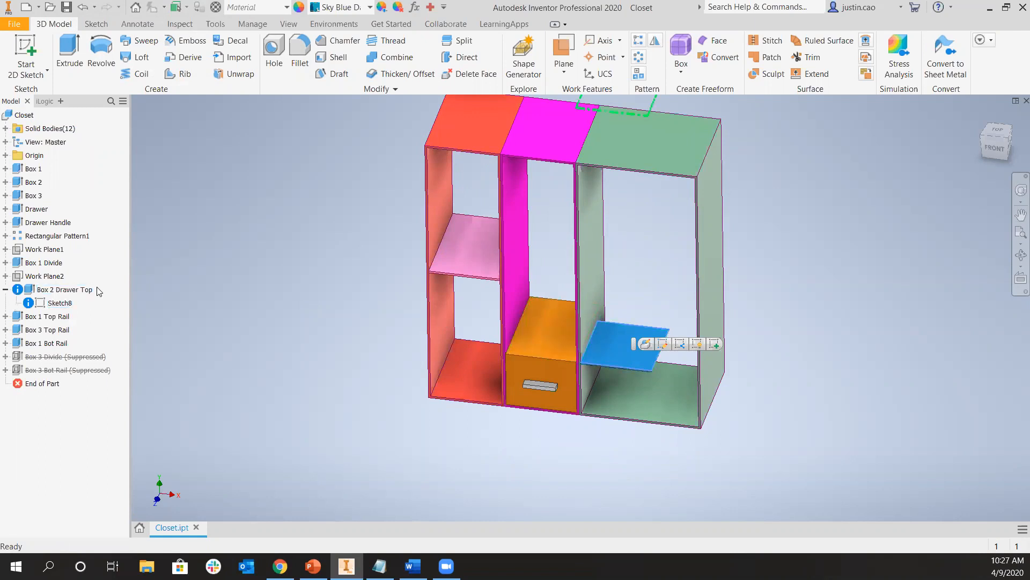
double_click(60, 303)
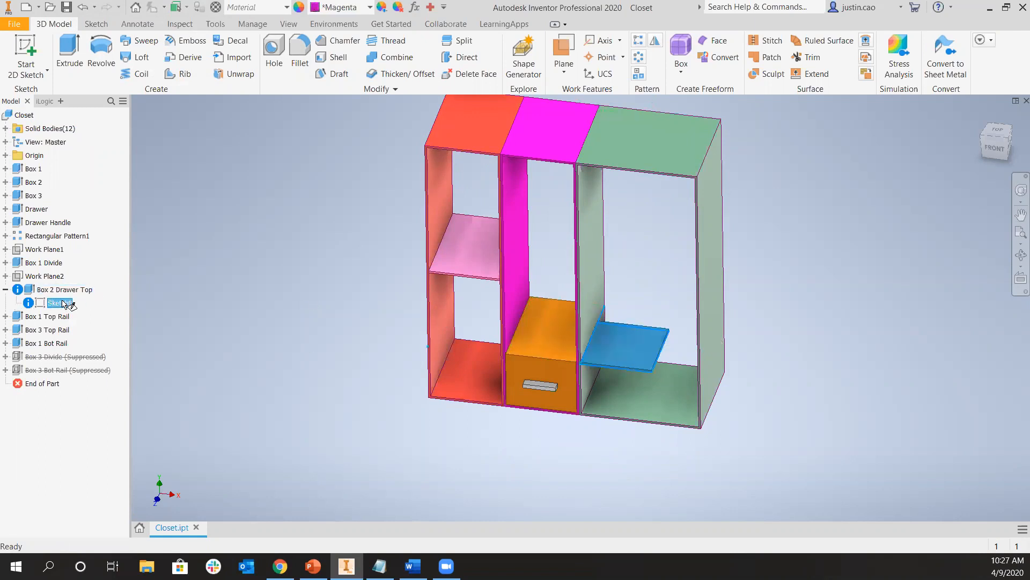
Delete the projected edge beside the drawer top profile in Sketch8, finish the sketch and accept the resulting part update
middle_click_drag(638, 323, 603, 281, "shift")
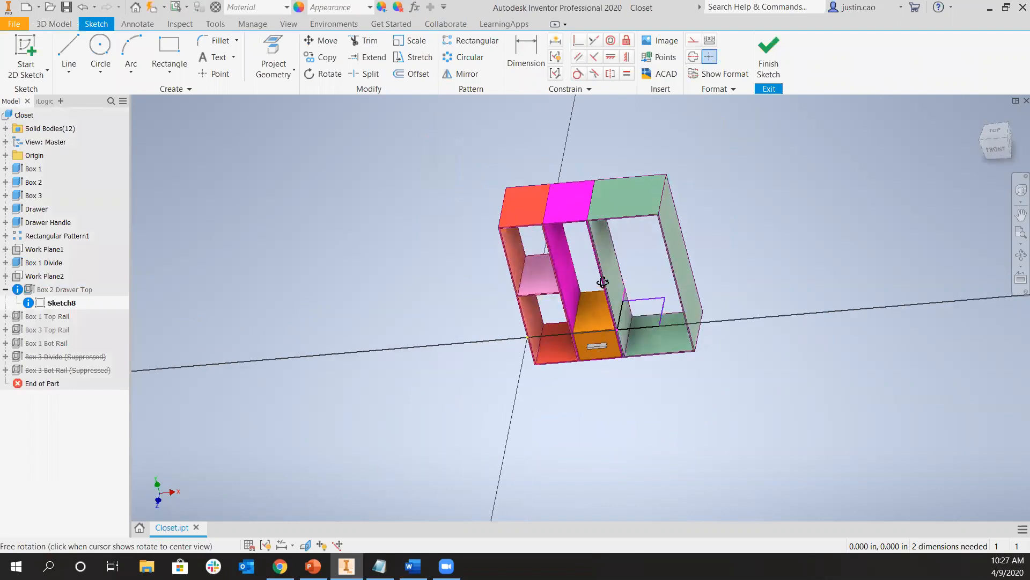
scroll(623, 312, "down", 5)
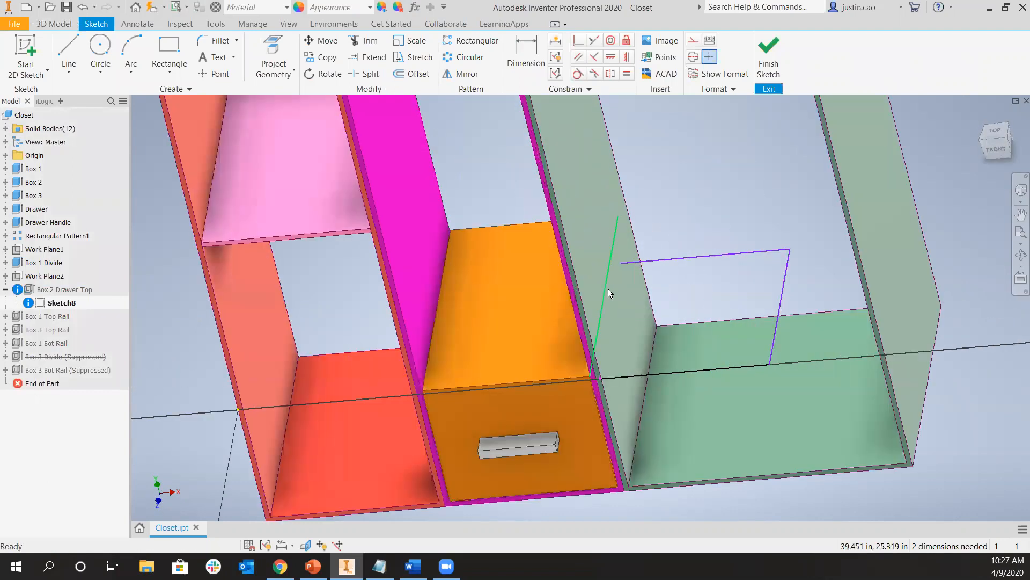
scroll(609, 291, "up", 5)
middle_click_drag(632, 332, 572, 331, "shift")
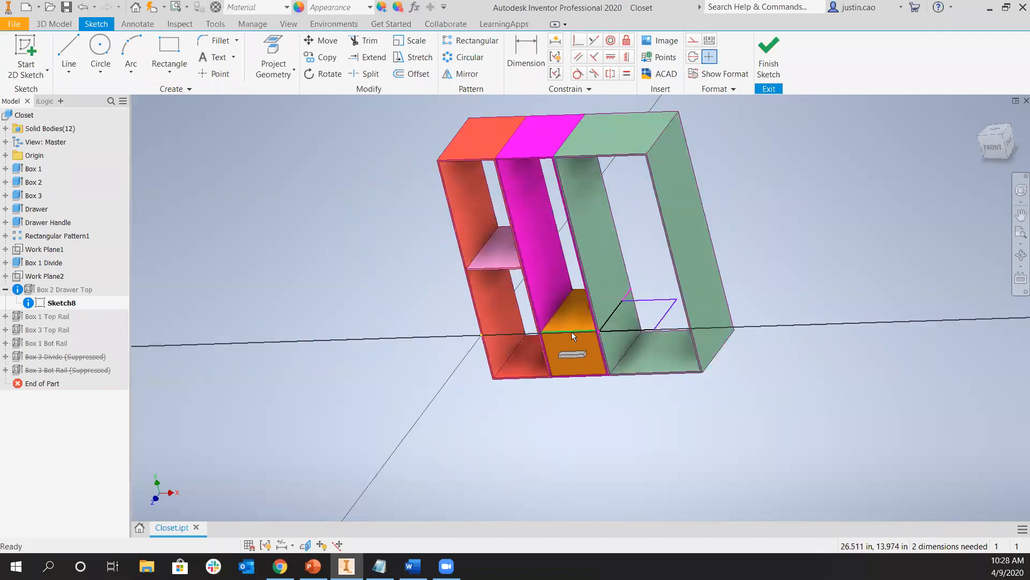
right_click(624, 291)
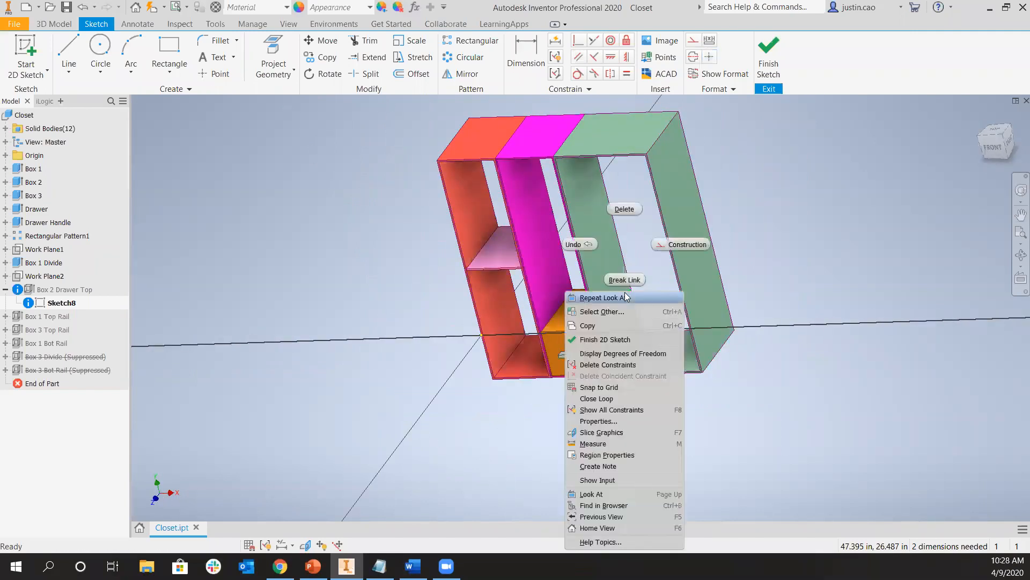
left_click(621, 213)
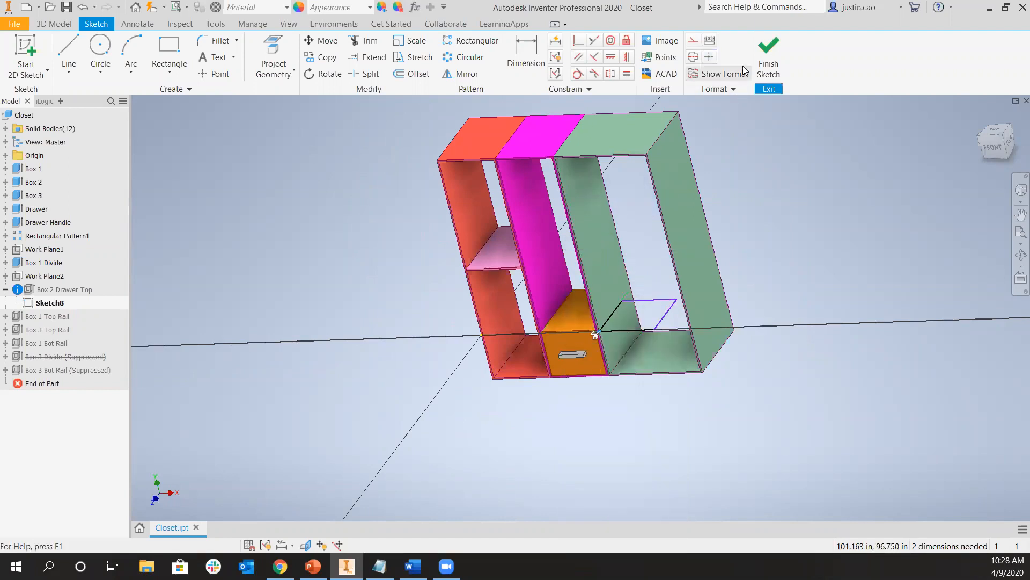
left_click(768, 56)
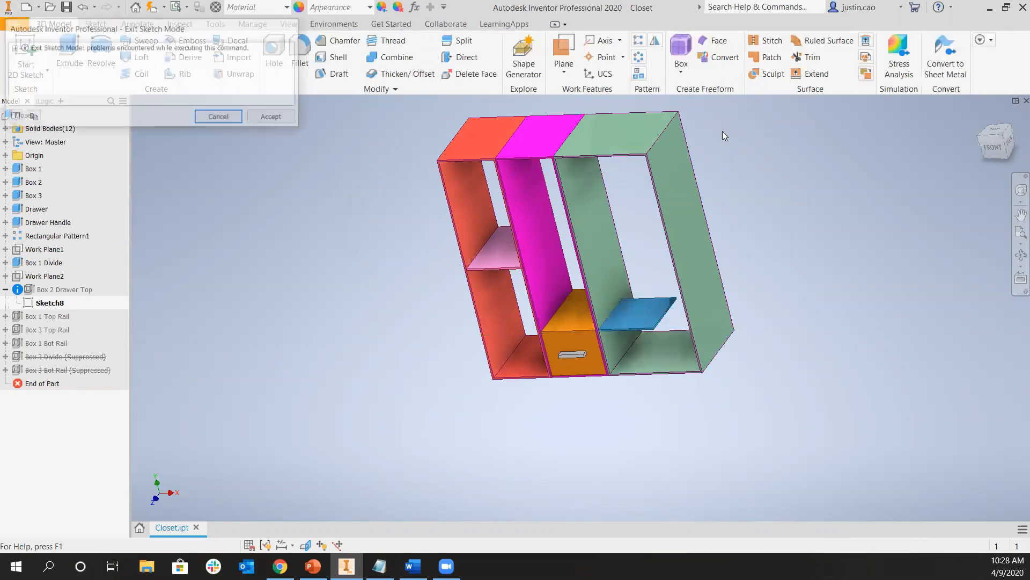
key("Escape")
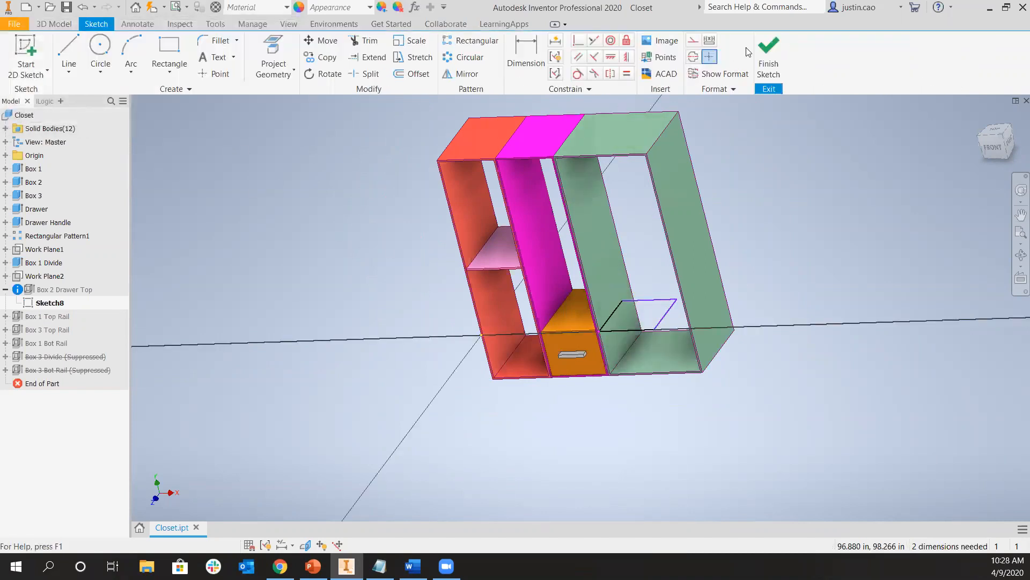
left_click(769, 57)
left_click(262, 122)
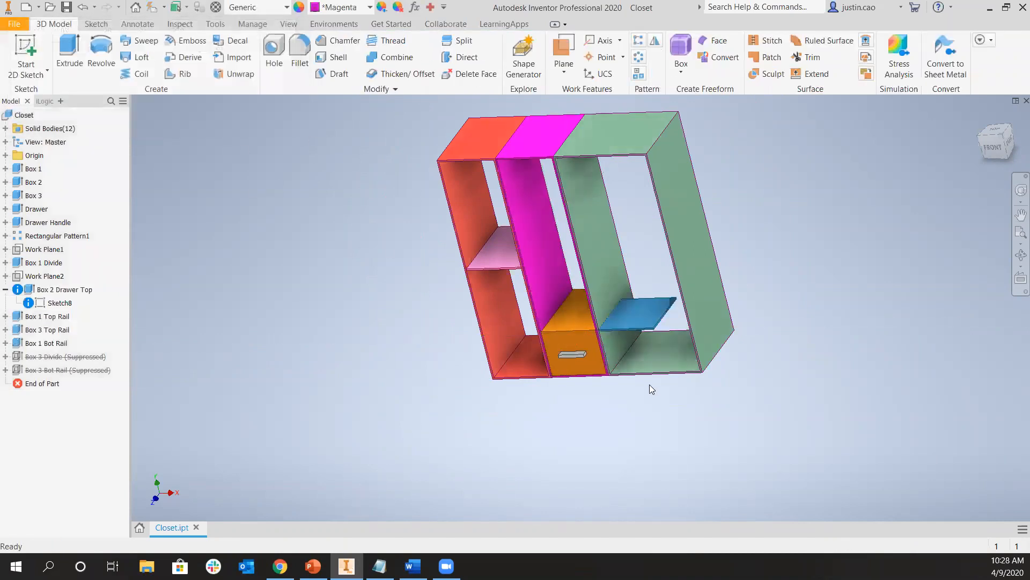
left_click(42, 101)
right_click(32, 139)
left_click(85, 162)
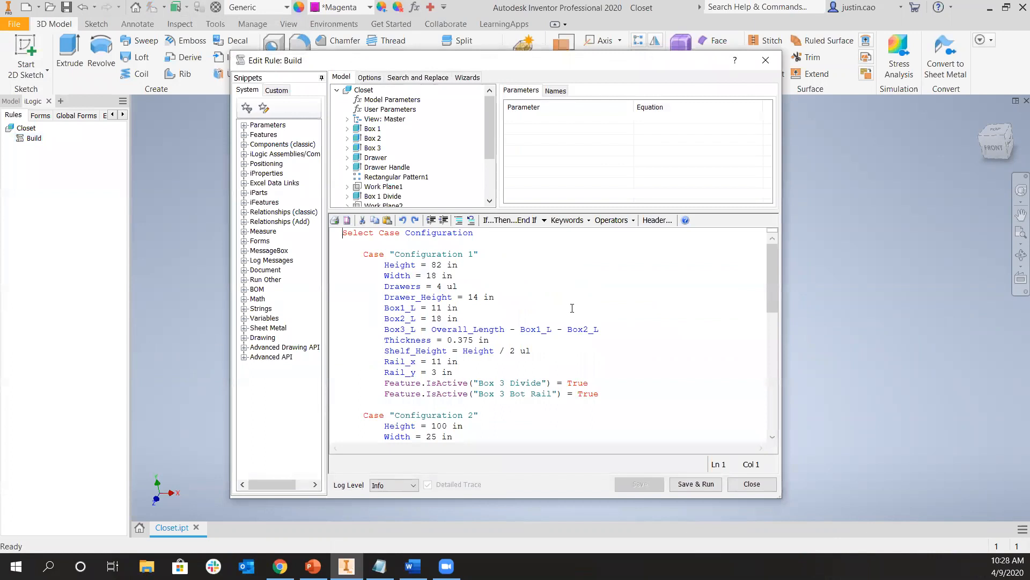
scroll(572, 308, "down", 4)
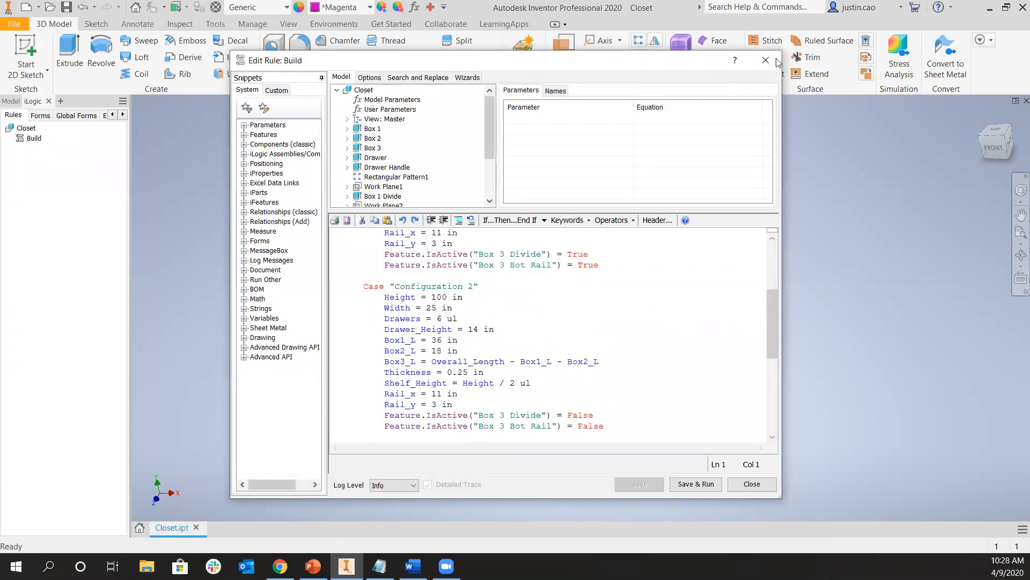
left_click(777, 62)
Undo the Sketch8 edit and the last configuration change, then return the closet to its home view
left_click(80, 7)
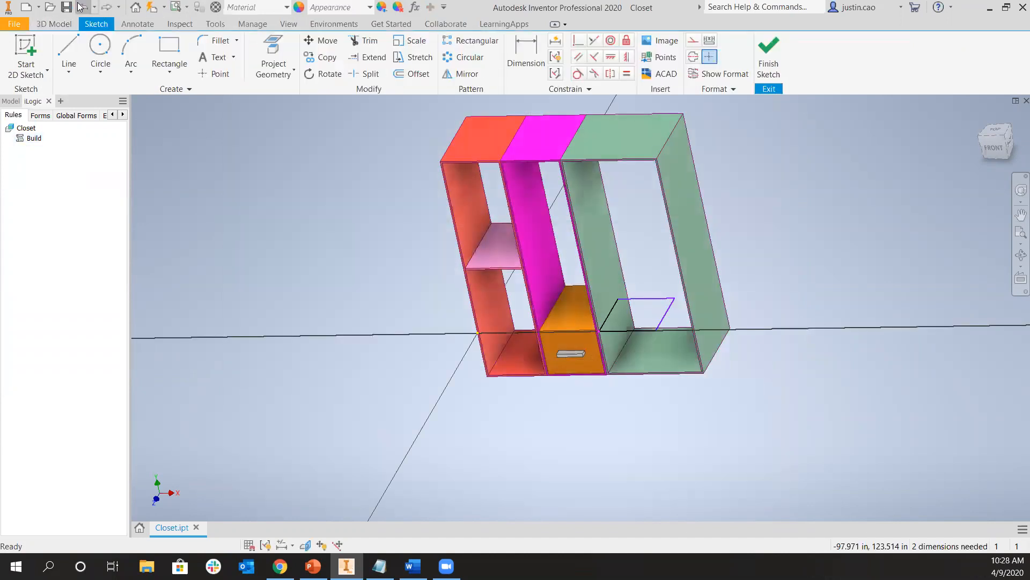
left_click(80, 7)
left_click(81, 7)
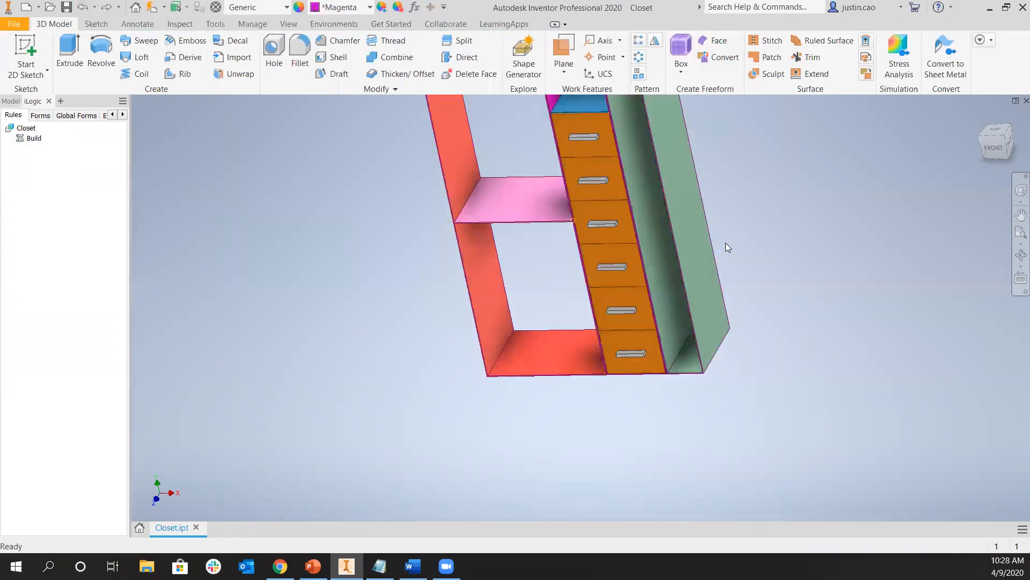
left_click(1014, 136)
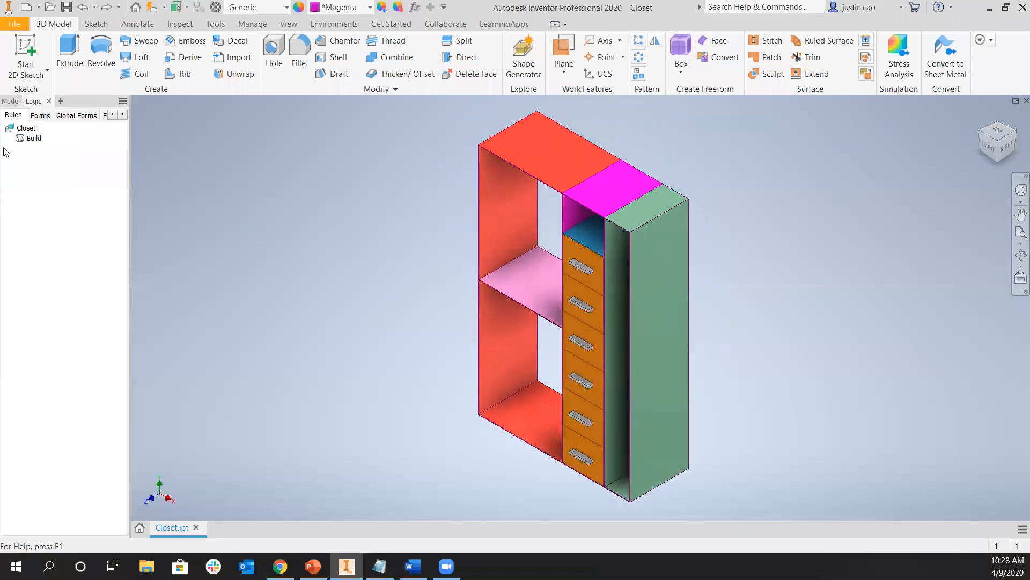
Set Drawers to 0 ul in the Configuration 3 case of the Build rule, then save and run it
right_click(34, 140)
left_click(69, 157)
scroll(434, 380, "down", 10)
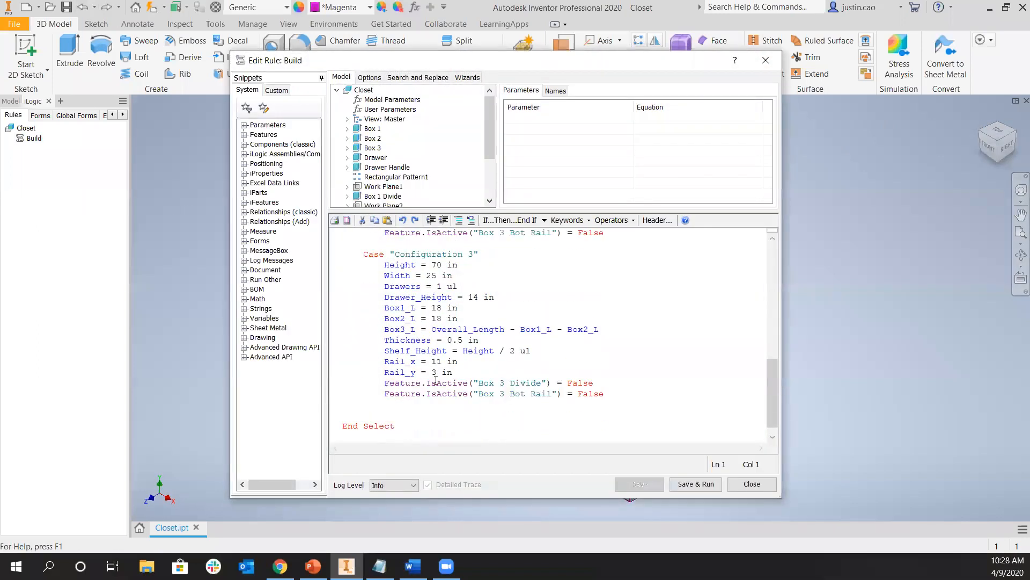
left_click(441, 288)
key("BackSpace")
type("0")
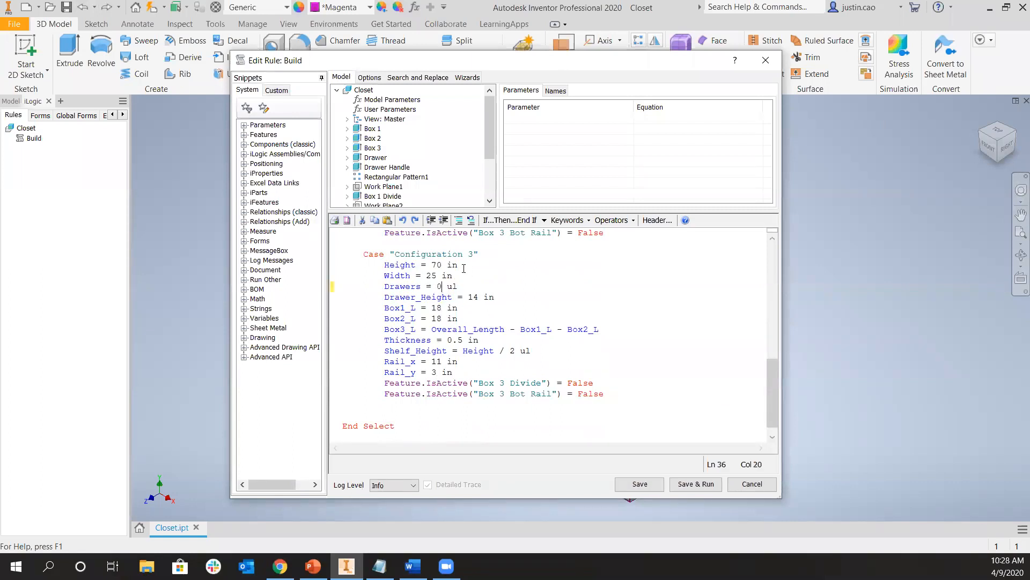
left_click(696, 483)
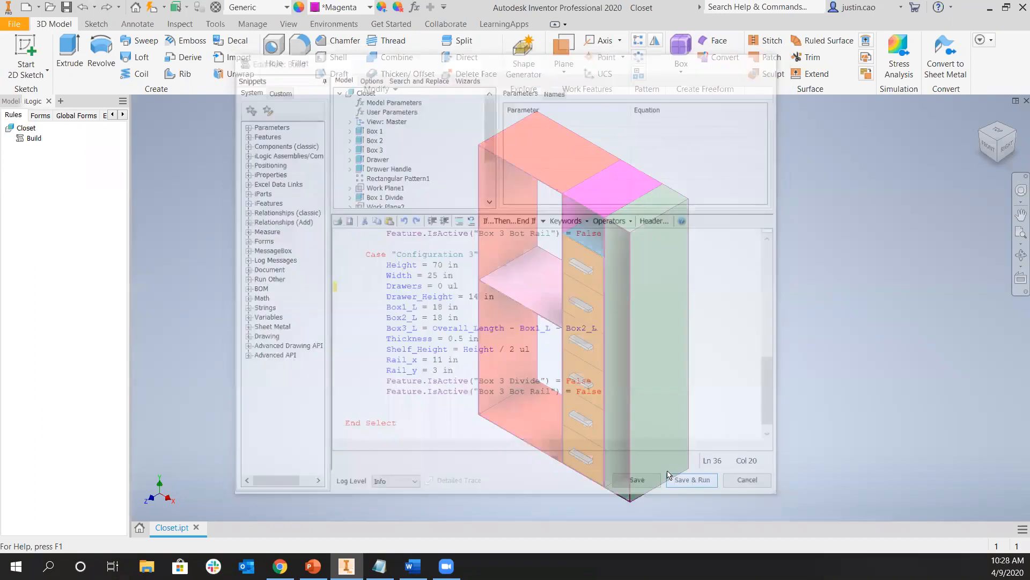
Switch the Configuration parameter to Configuration 3, accept the part update and close the parameter list
left_click(415, 7)
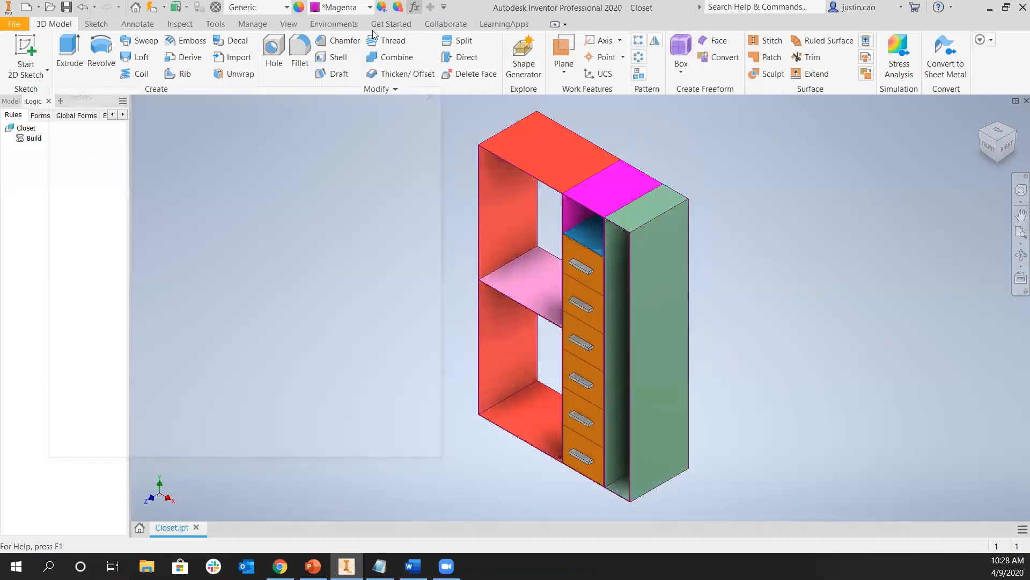
left_click(202, 305)
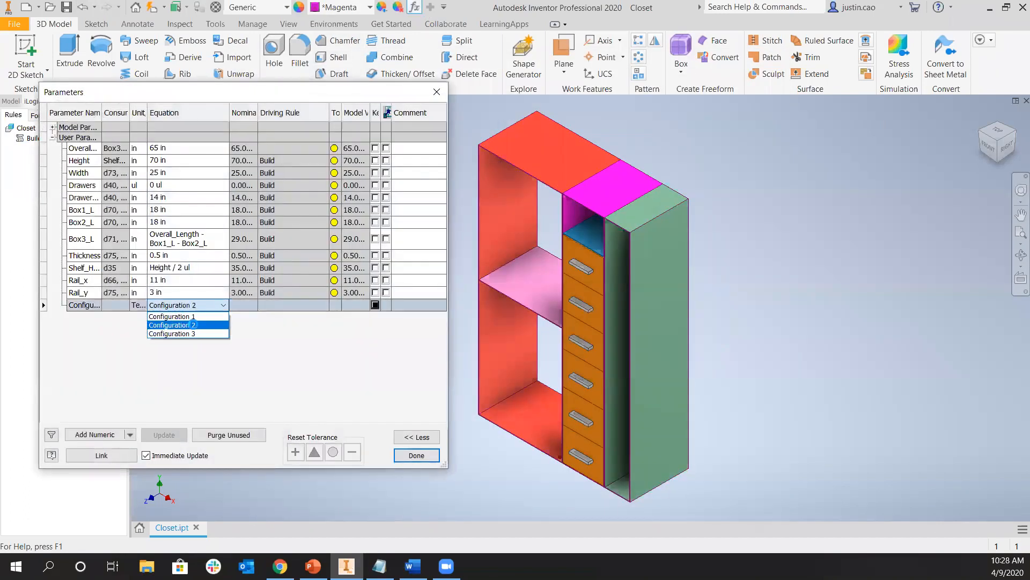
left_click(197, 325)
left_click(190, 306)
left_click(182, 333)
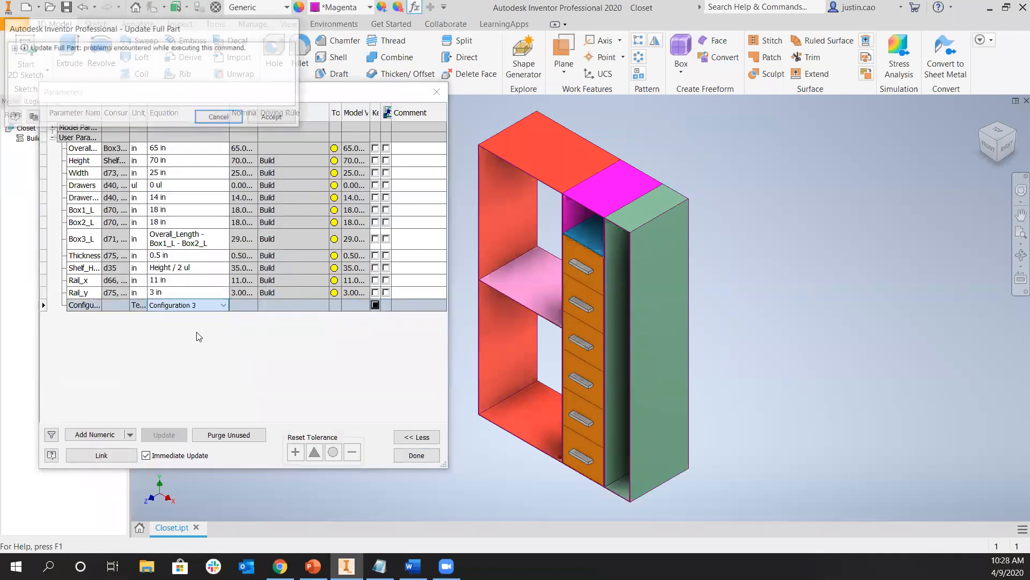
left_click(274, 118)
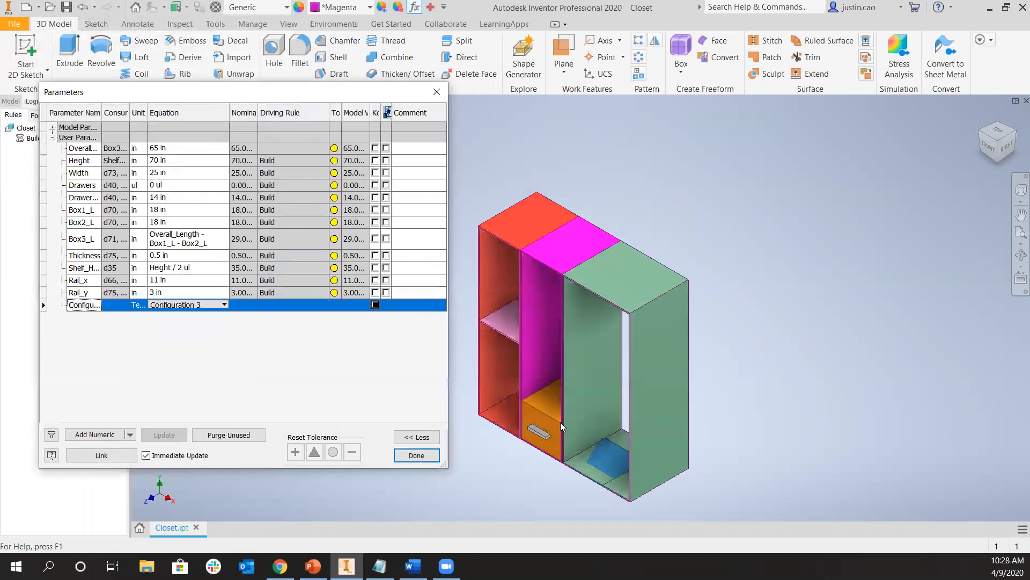
left_click(417, 456)
middle_click_drag(626, 474, 639, 456, "shift")
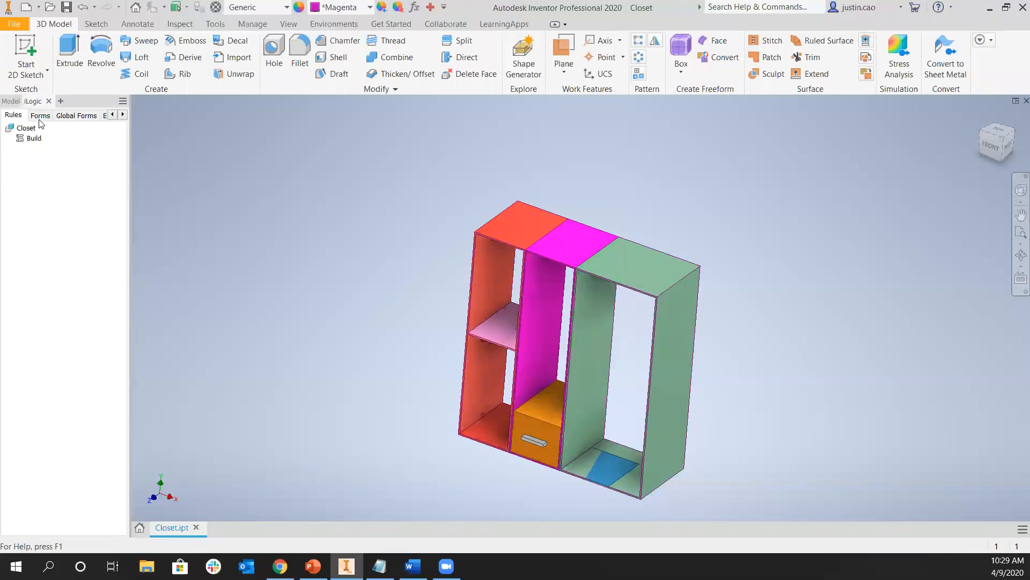
Reopen the Build rule and set Drawers to 4 ul in the Configuration 3 case
right_click(32, 138)
left_click(64, 158)
scroll(566, 339, "down", 3)
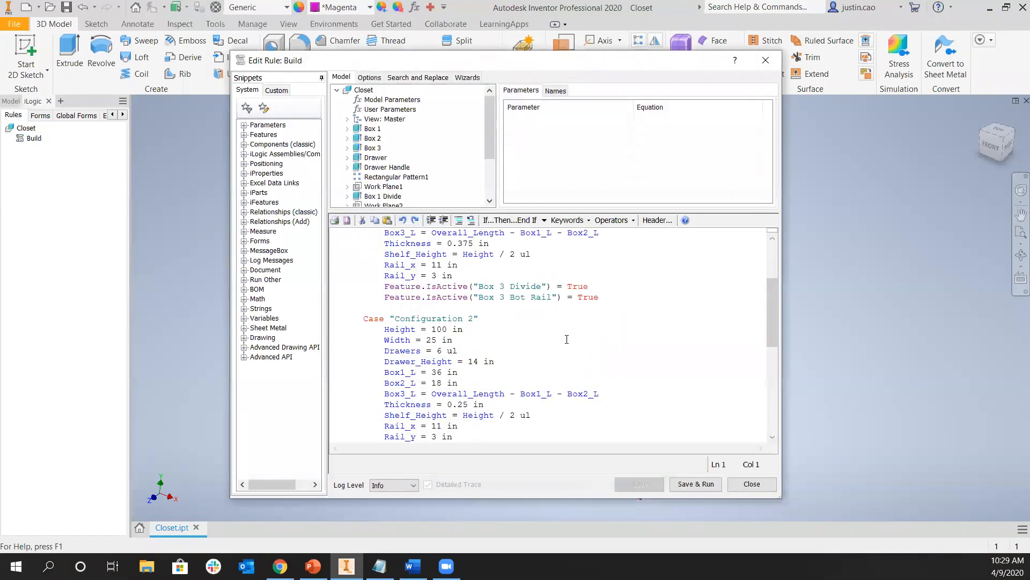
scroll(514, 348, "down", 6)
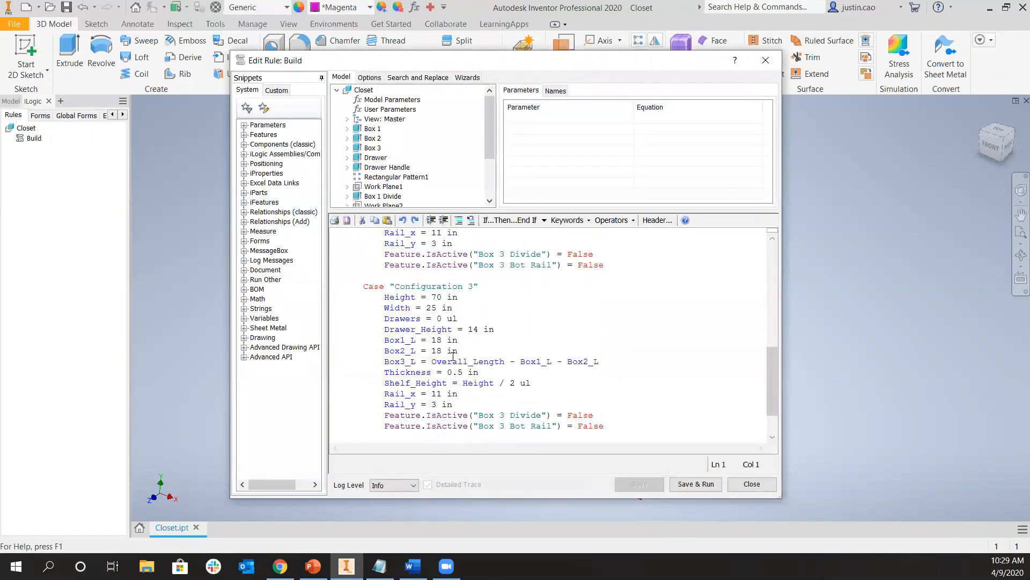
left_click(439, 319)
key("BackSpace")
type("4")
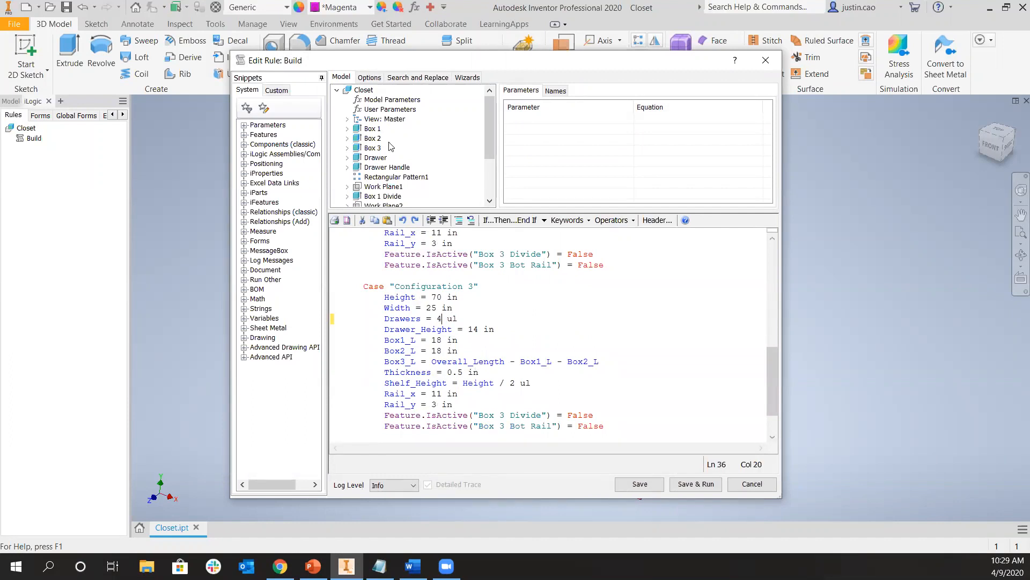
Capture the Drawer feature's current state below the Configuration 3 case, keeping only the Feature.IsActive("Drawer") = True line
left_click(646, 424)
key("Return")
left_click(374, 158)
right_click(372, 159)
left_click(424, 161)
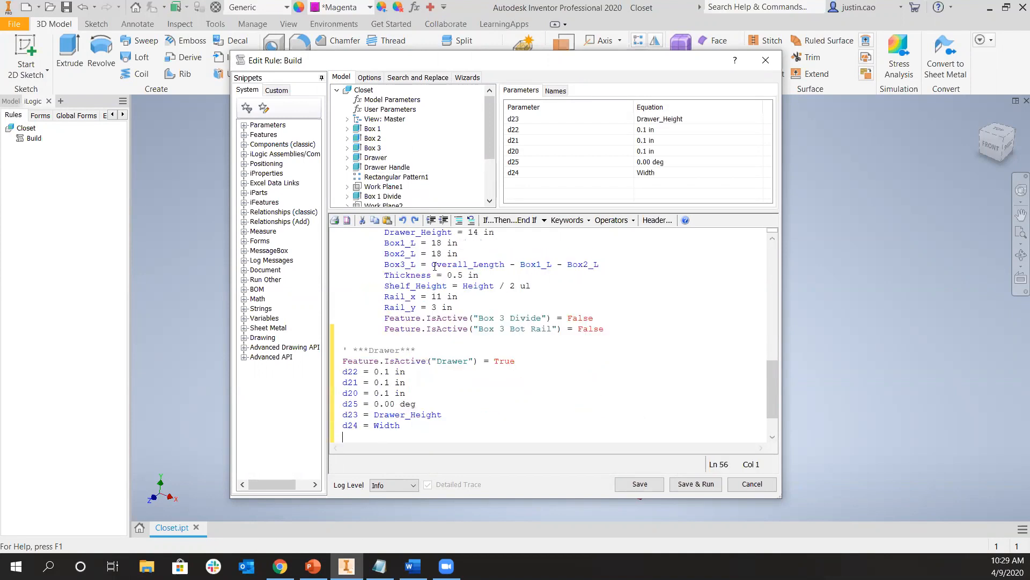
left_click_drag(410, 425, 344, 372)
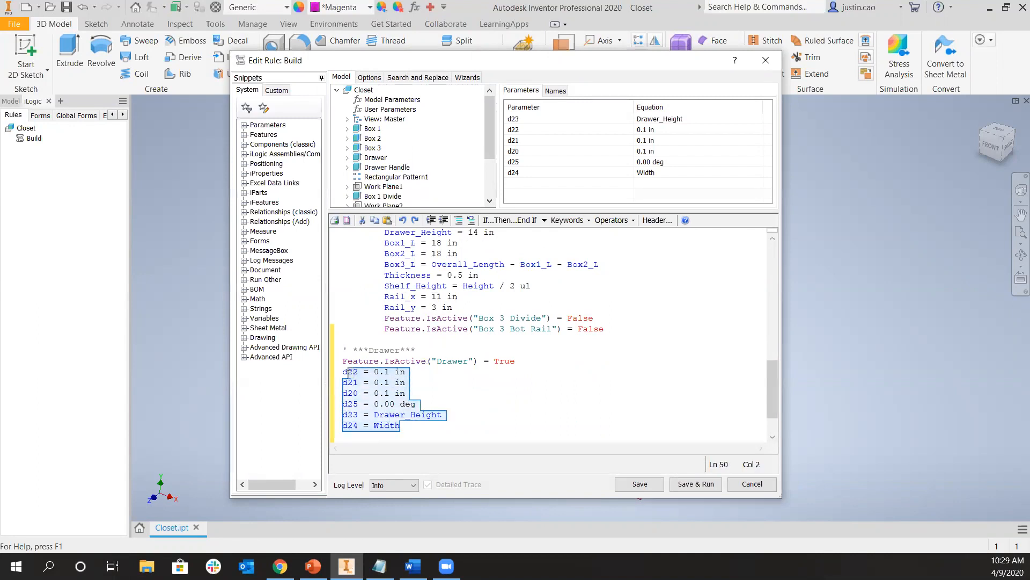
key("Delete")
left_click_drag(415, 361, 331, 364)
key("Delete")
key("BackSpace")
key("BackSpace")
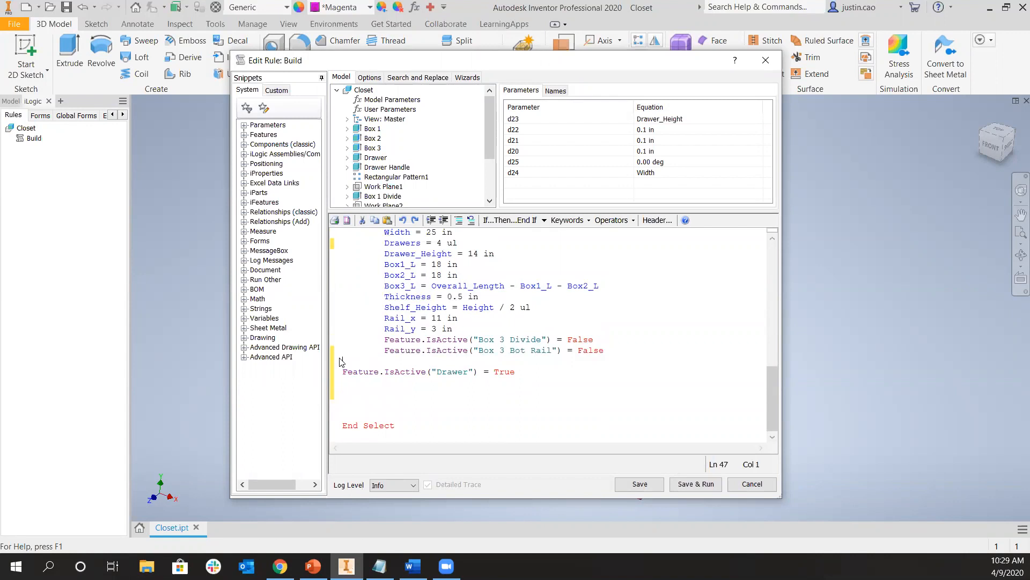
Capture the Drawer Handle feature's state, keeping only its Feature.IsActive = True line directly above the Drawer line
left_click(387, 168)
right_click(387, 168)
left_click(435, 175)
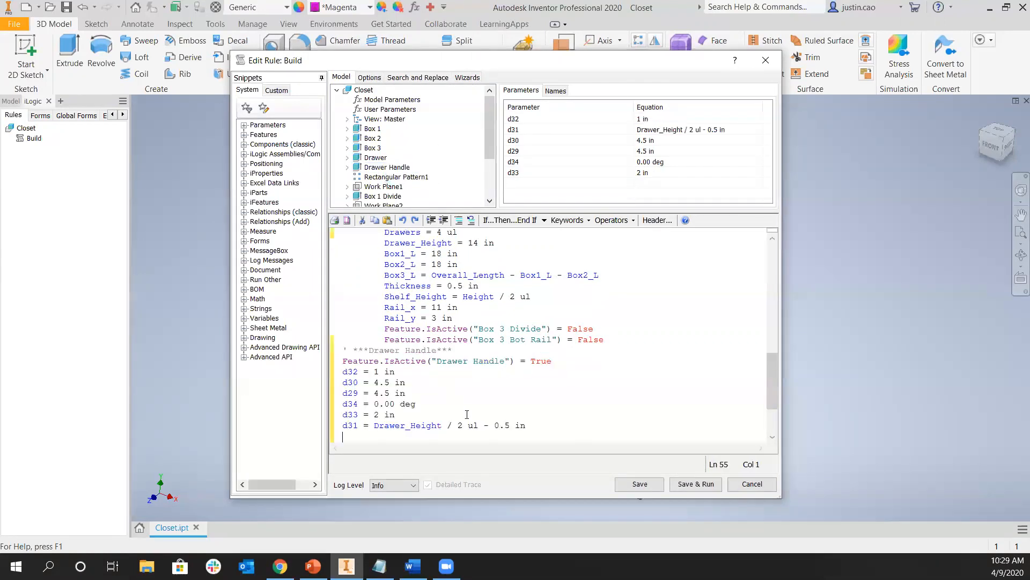
left_click_drag(537, 426, 342, 370)
key("Delete")
left_click_drag(452, 351, 341, 352)
key("Delete")
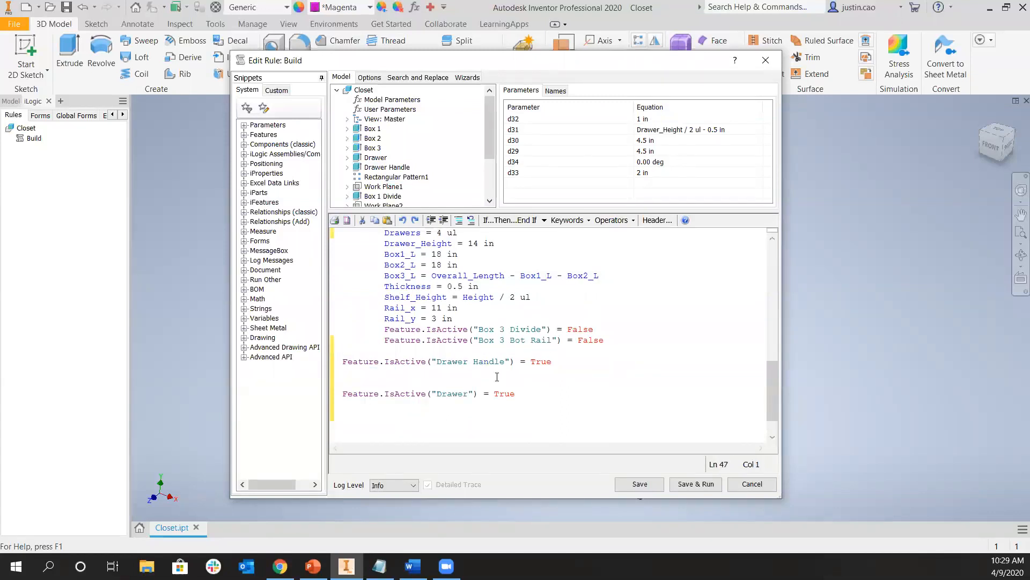
left_click(412, 385)
key("BackSpace")
key("BackSpace")
Indent the Drawer Handle and Drawer lines to match the Configuration 3 statements and remove the blank line above them
left_click_drag(516, 372, 329, 366)
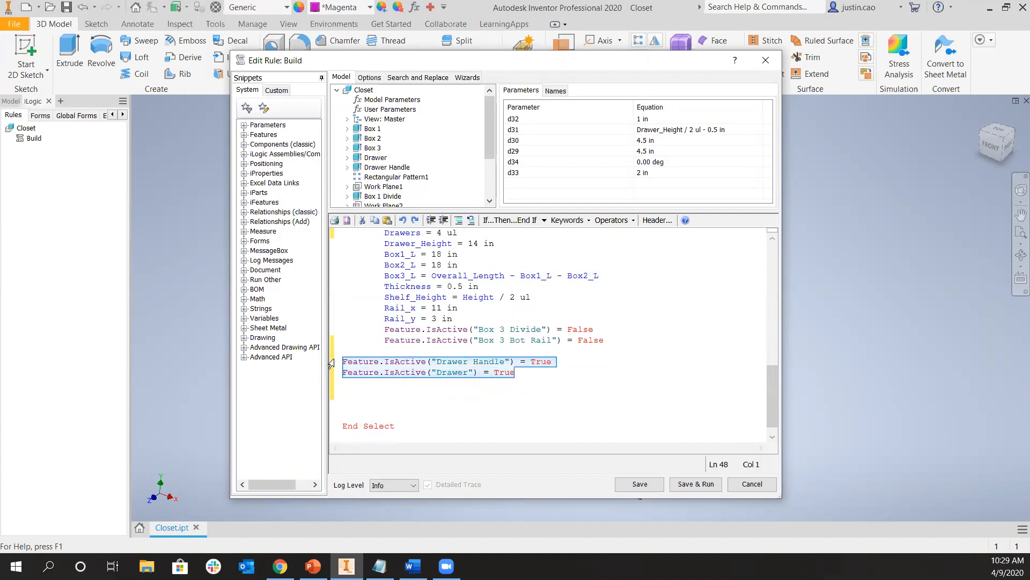
key("Tab")
left_click(368, 350)
key("BackSpace")
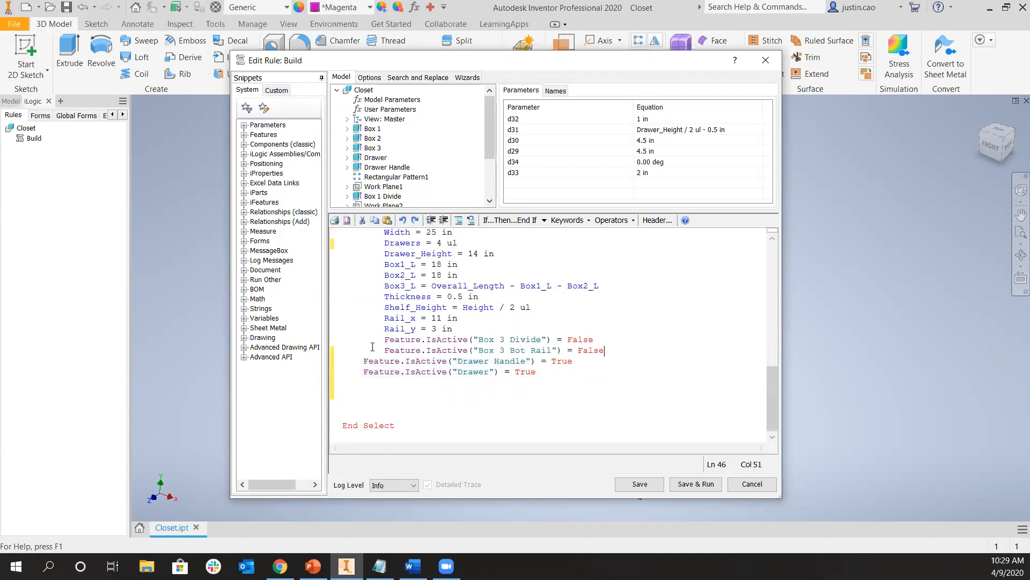
left_click_drag(551, 371, 343, 361)
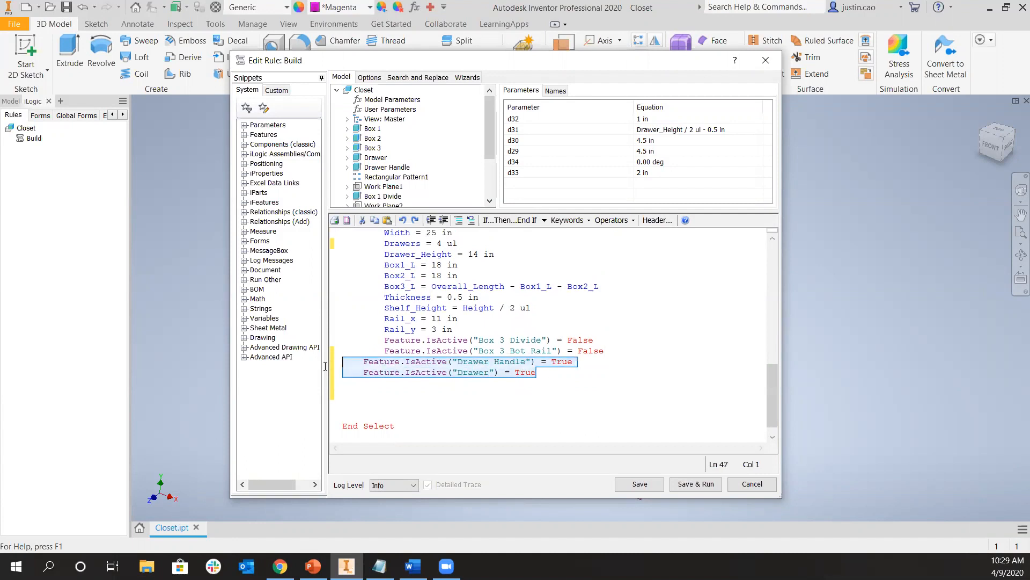
key("Tab")
left_click(601, 389)
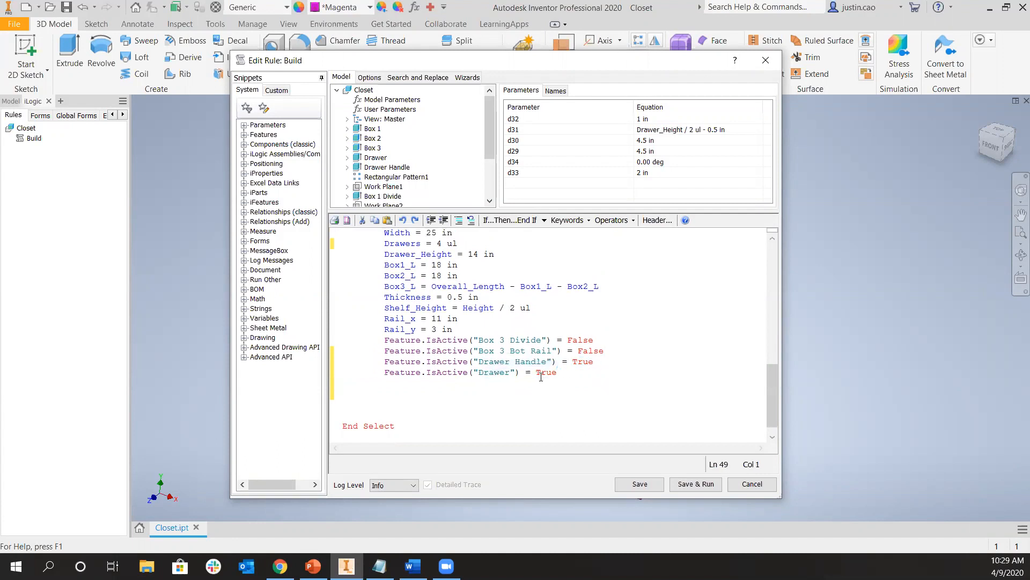
Set the Drawer Handle feature's IsActive value to False in the Configuration 3 case
scroll(522, 376, "up", 1)
scroll(590, 381, "down", 1)
left_click(588, 363)
double_click(588, 363)
type("False")
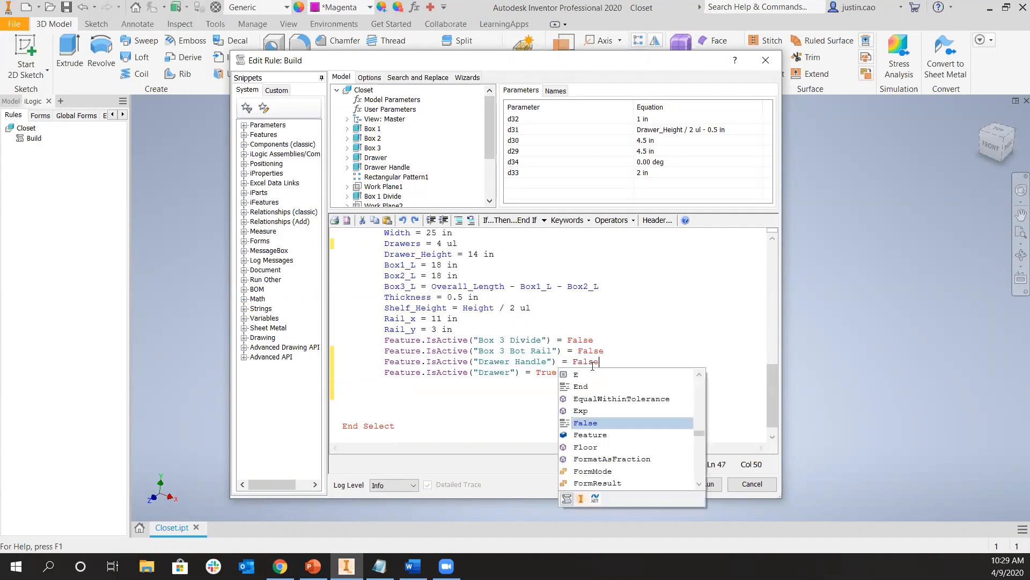
key("Escape")
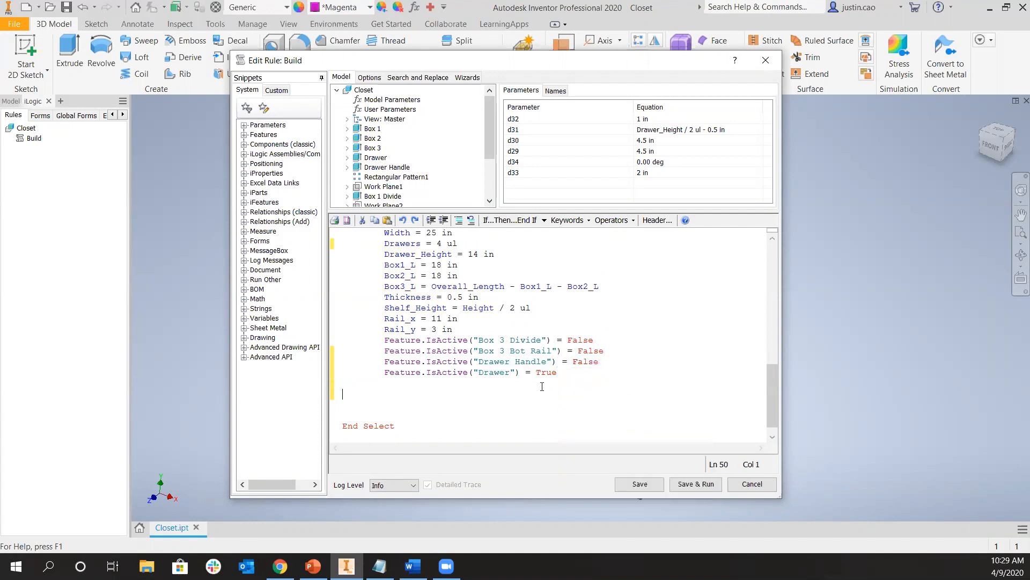
Set the Drawer feature's IsActive value to False in the Configuration 3 case
double_click(546, 372)
type("False")
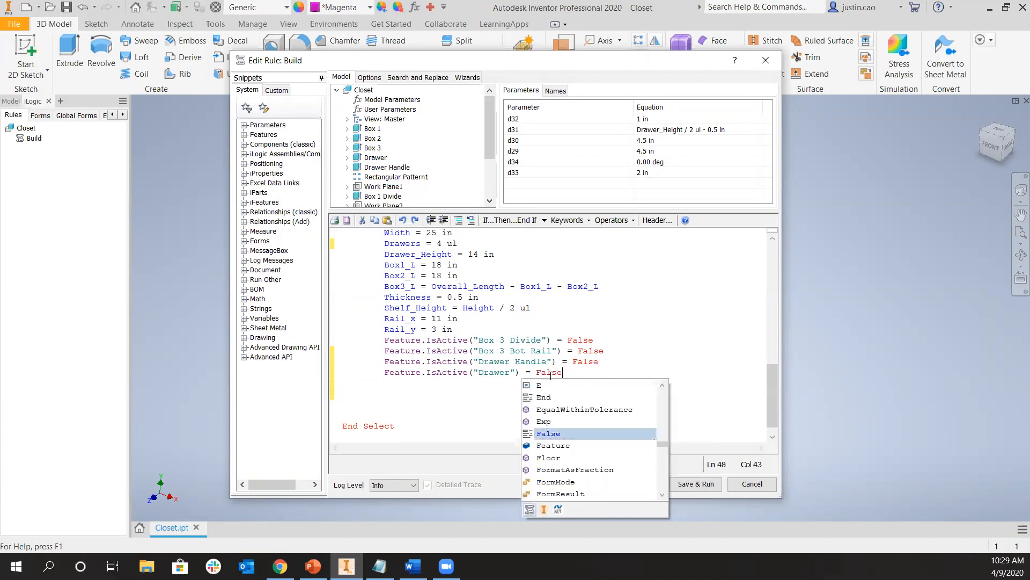
left_click(428, 403)
Copy the Drawer Handle and Drawer IsActive lines to the end of the Configuration 2 case, followed by a blank line
left_click_drag(577, 378, 360, 359)
key("ctrl+c")
scroll(361, 359, "up", 4)
left_click(612, 326)
key("ctrl+v")
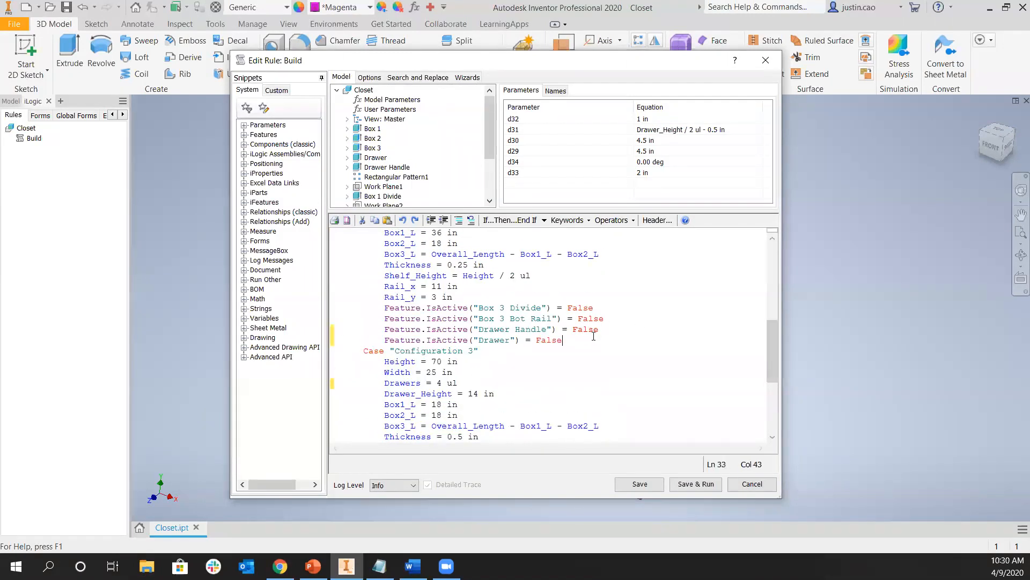
key("Return")
Set the Drawer Handle and Drawer IsActive values to True in the Configuration 2 case
double_click(588, 329)
type("True")
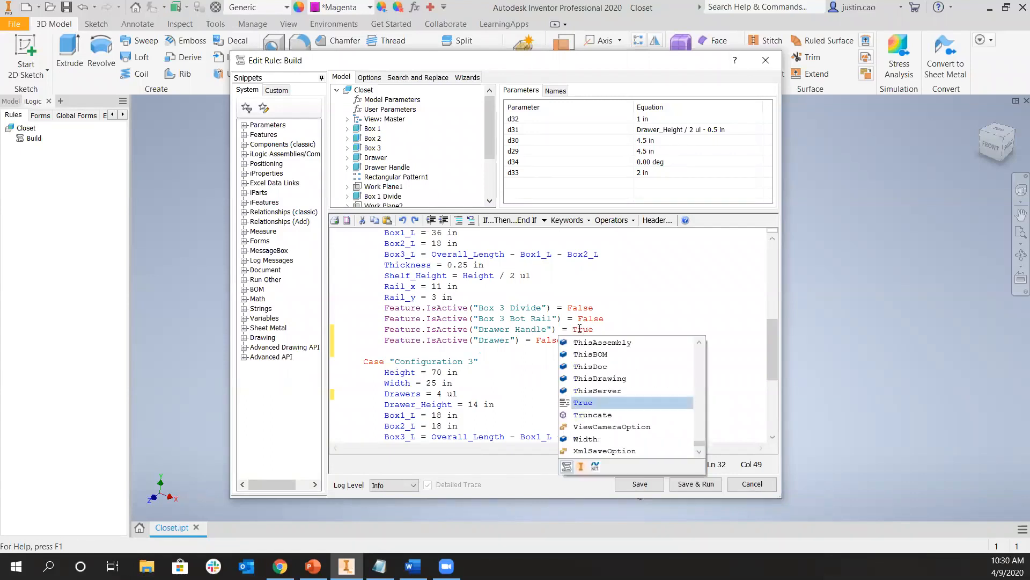
double_click(547, 340)
type("True")
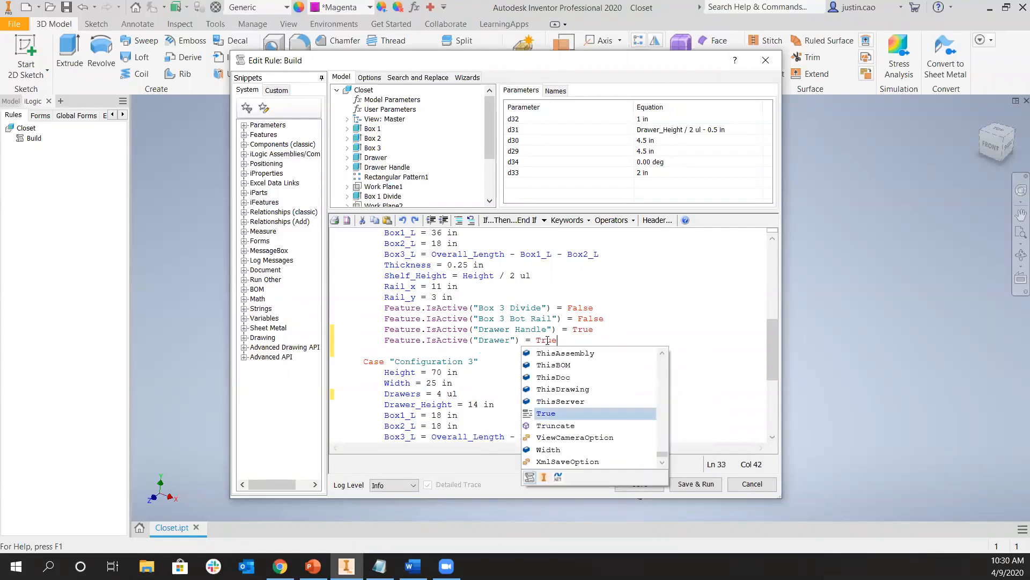
key("Escape")
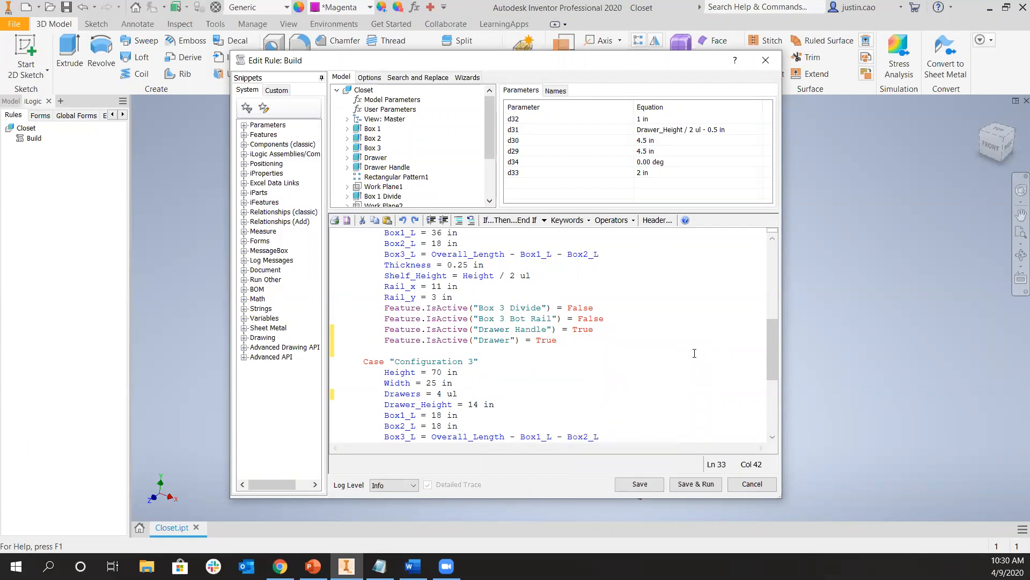
Paste the Drawer Handle and Drawer IsActive lines at the end of the Configuration 1 case, directly below the Box 3 Bot Rail line
scroll(645, 359, "up", 6)
scroll(645, 359, "up", 1)
left_click(619, 396)
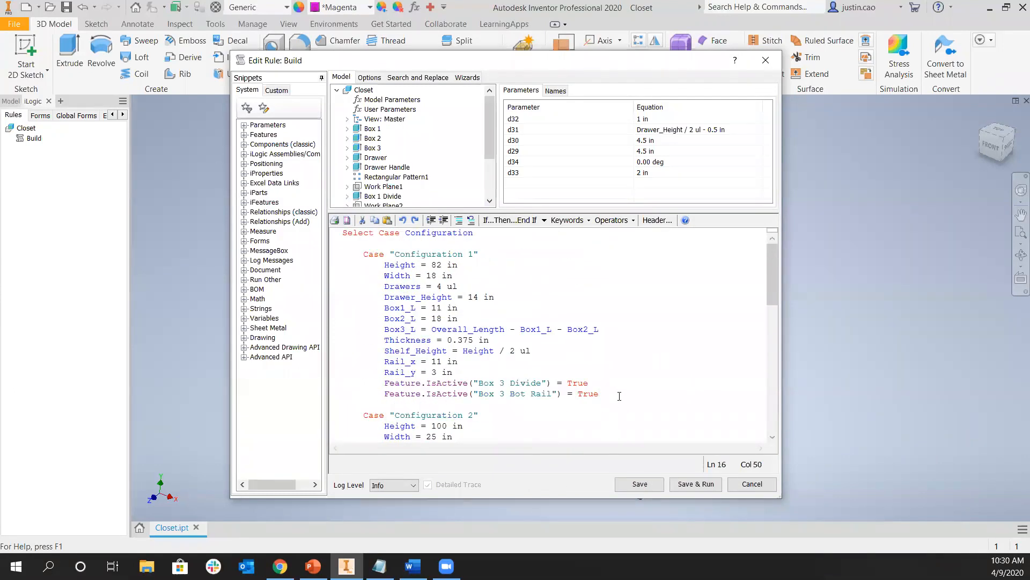
key("Return")
key("ctrl+v")
left_click(428, 404)
key("BackSpace")
key("BackSpace")
Set the Drawer Handle and Drawer IsActive values to True in the Configuration 1 case, and save and run the rule
double_click(589, 405)
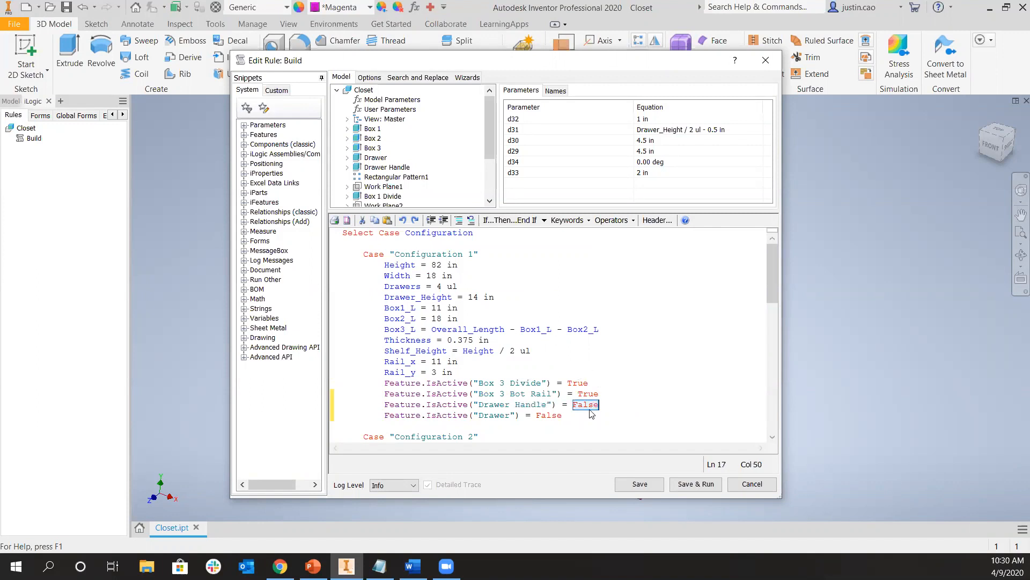
type("True")
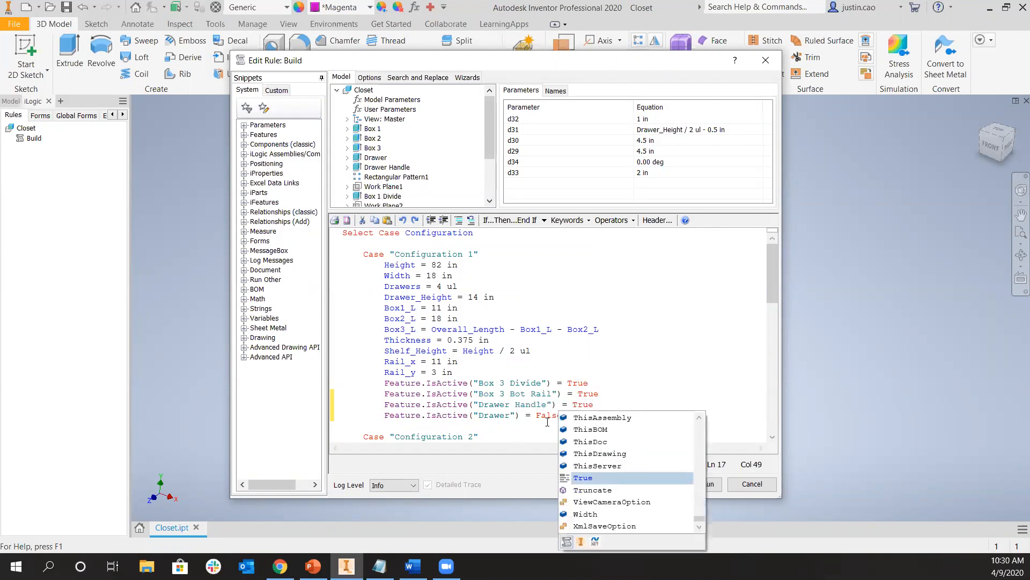
left_click(547, 416)
double_click(548, 416)
type("True")
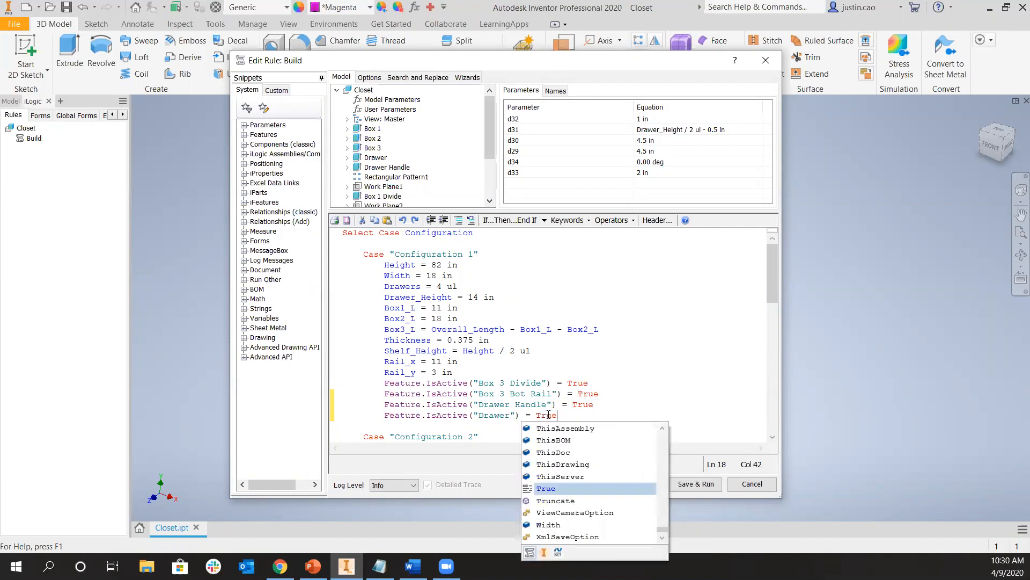
left_click(716, 384)
left_click(697, 484)
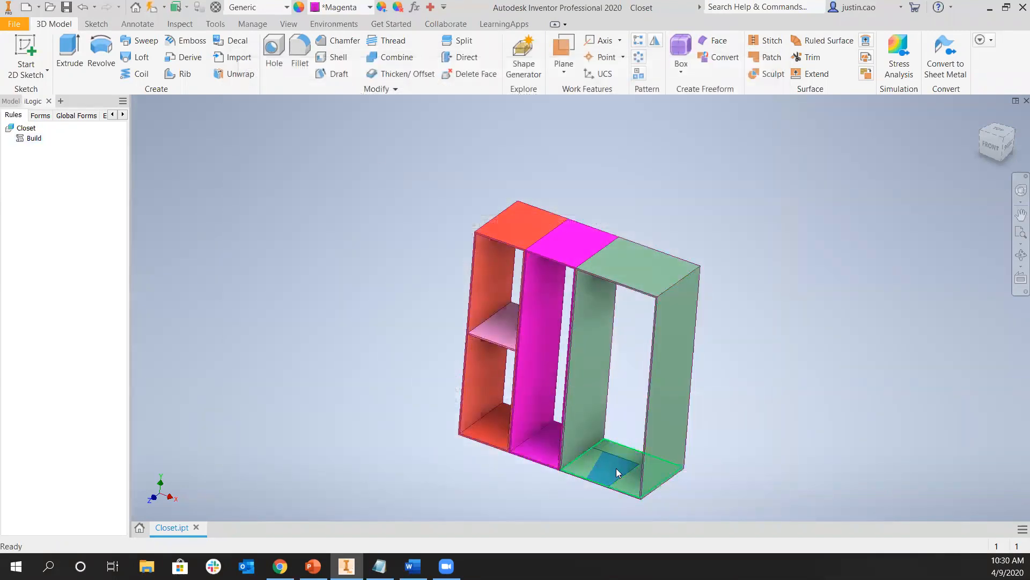
Test the rule by switching the Configuration user parameter through Configuration 1 and Configuration 2, ending on Configuration 3
left_click(616, 471)
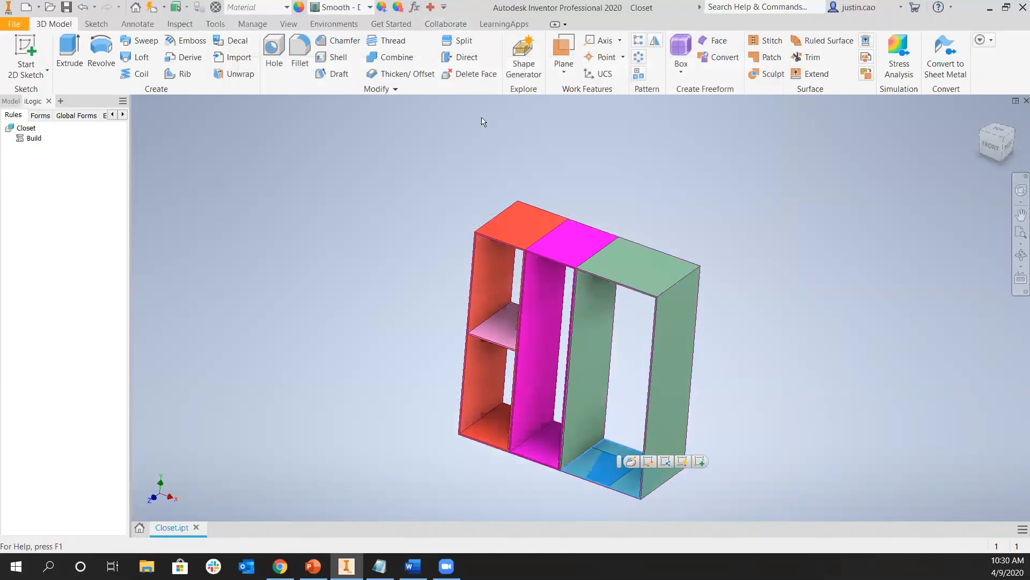
left_click(414, 7)
left_click(189, 304)
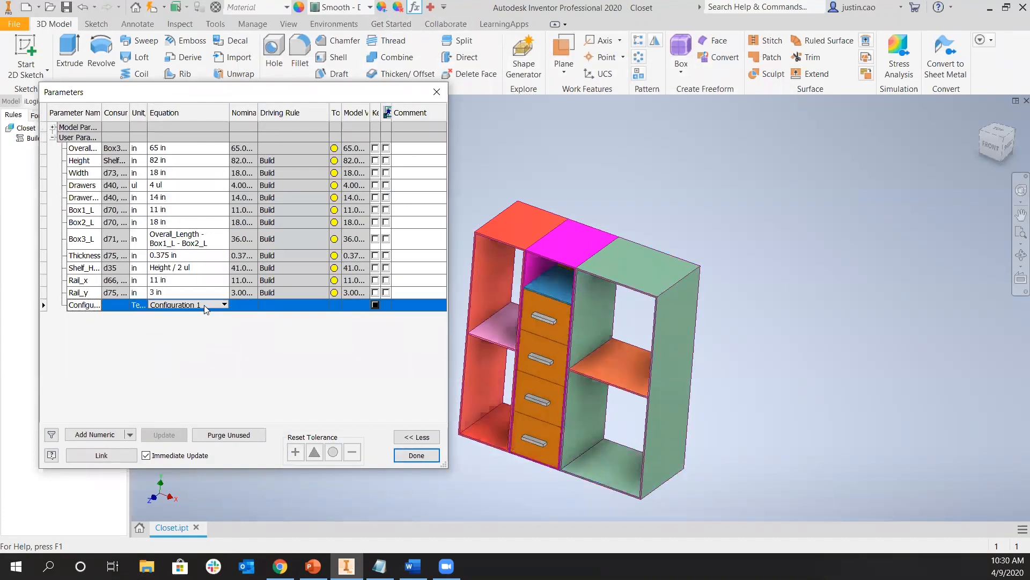
left_click(191, 302)
left_click(180, 325)
left_click(187, 309)
left_click(178, 338)
left_click(206, 304)
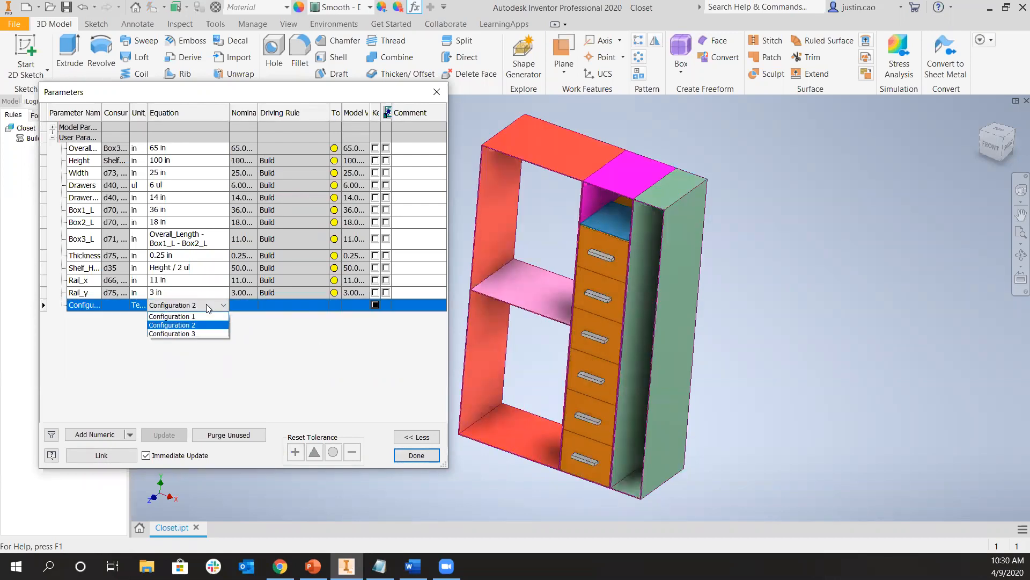
left_click(177, 336)
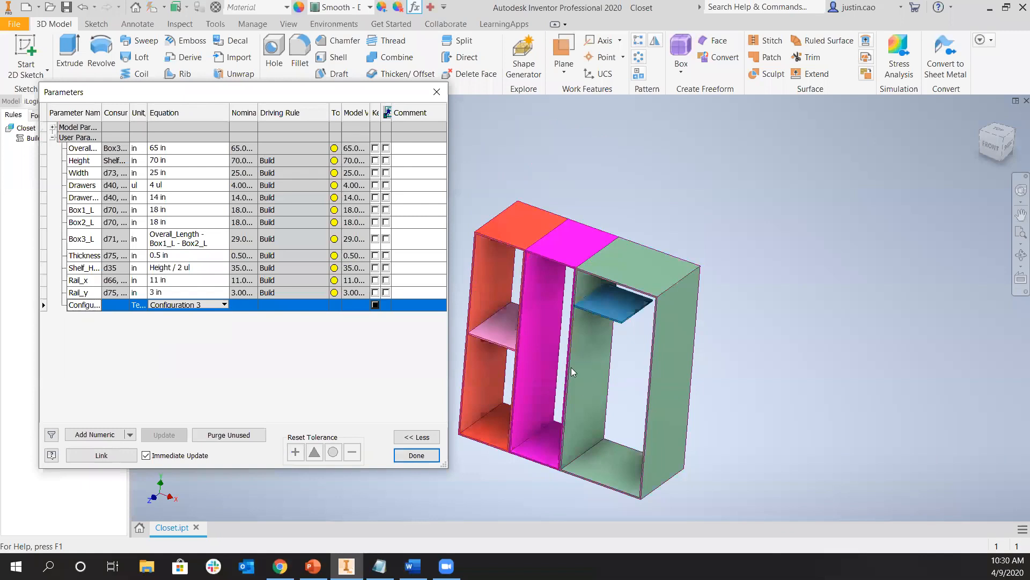
left_click(607, 316)
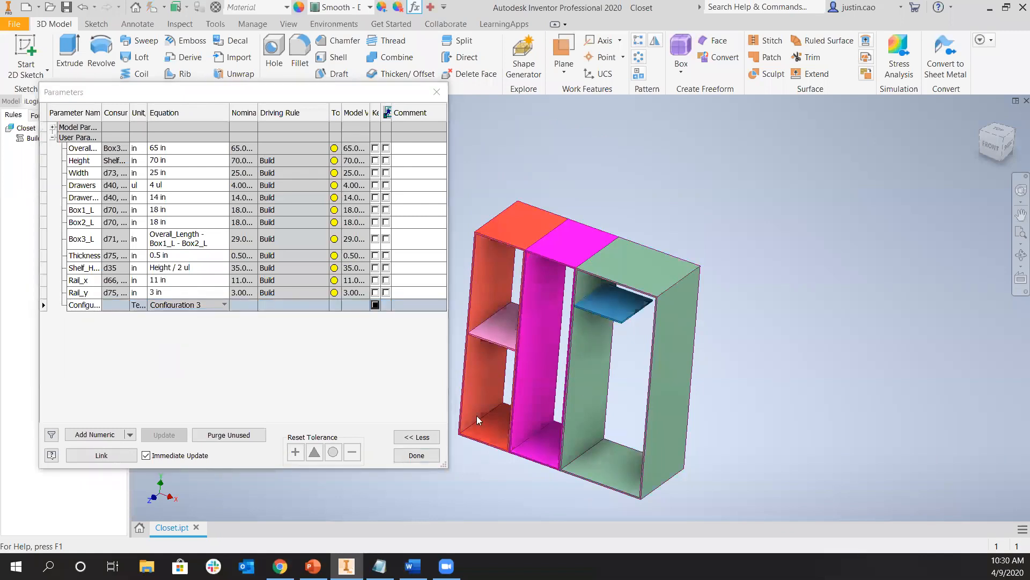
left_click(414, 455)
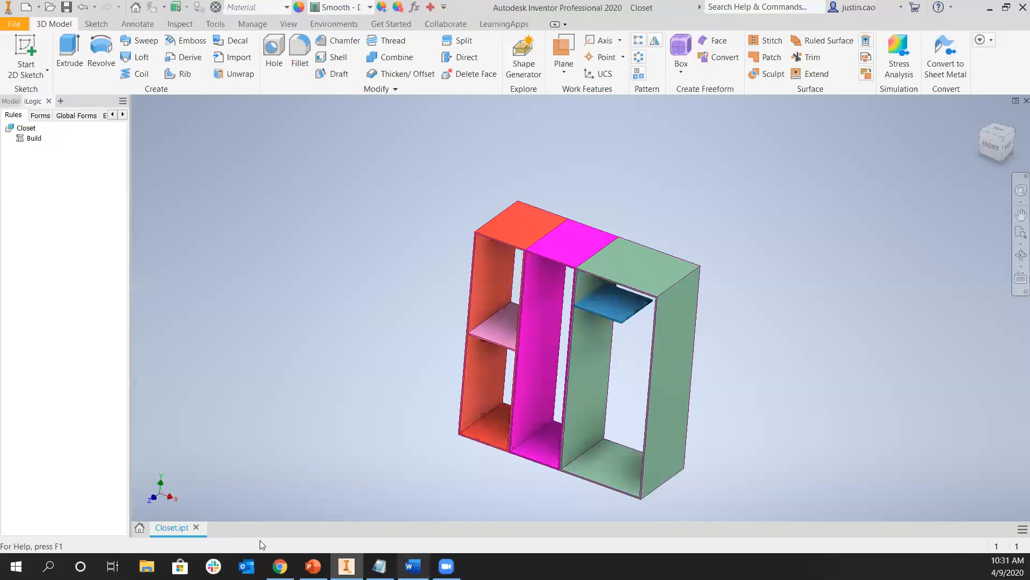
left_click(280, 566)
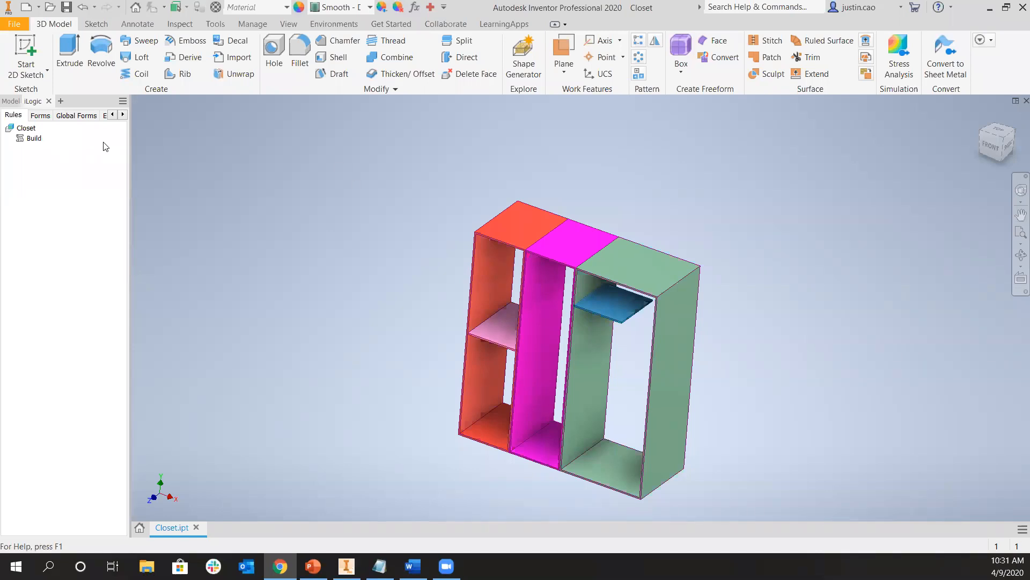
Reopen the Build rule for editing
left_click(33, 139)
right_click(32, 139)
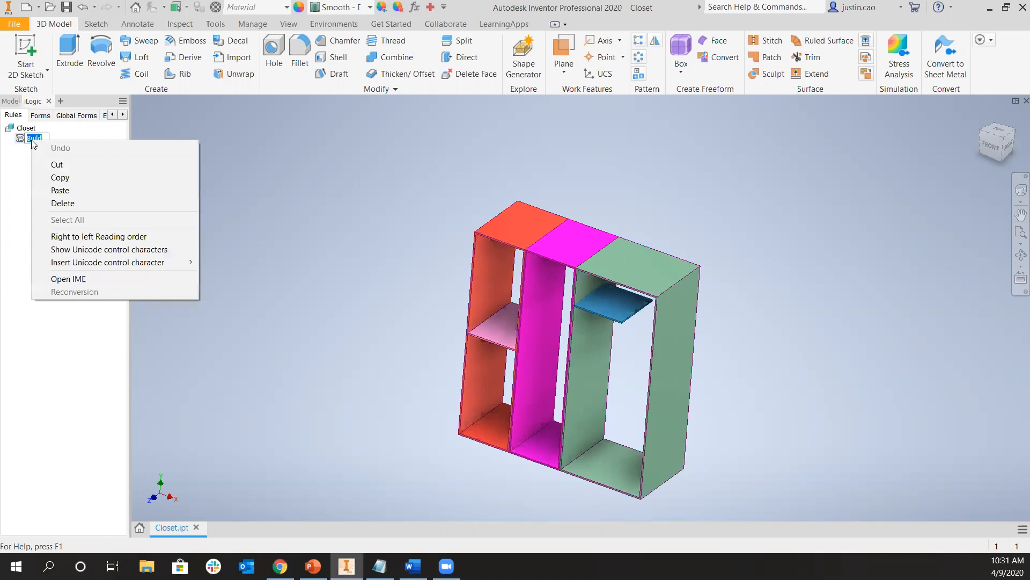
left_click(219, 205)
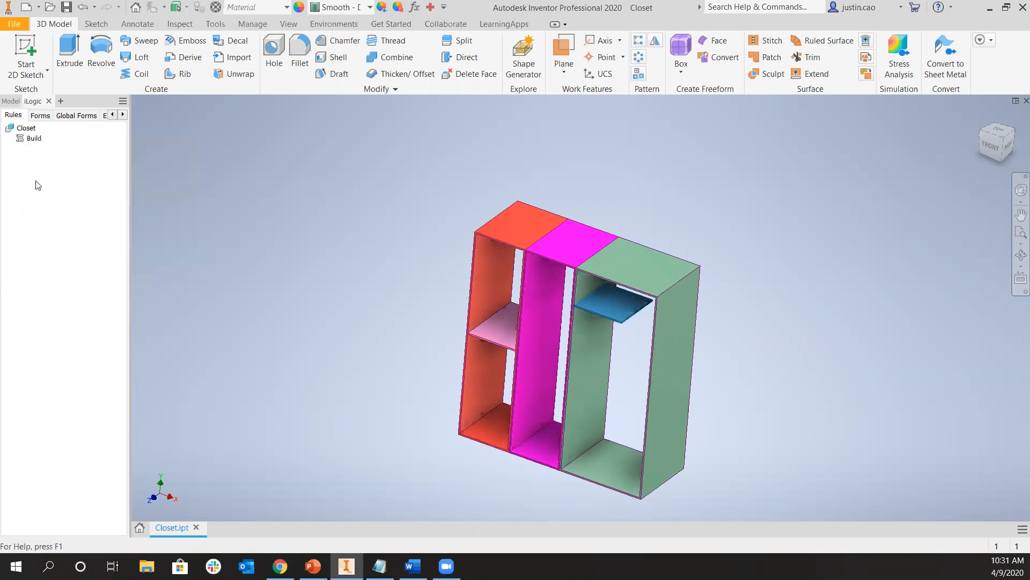
right_click(31, 139)
left_click(59, 156)
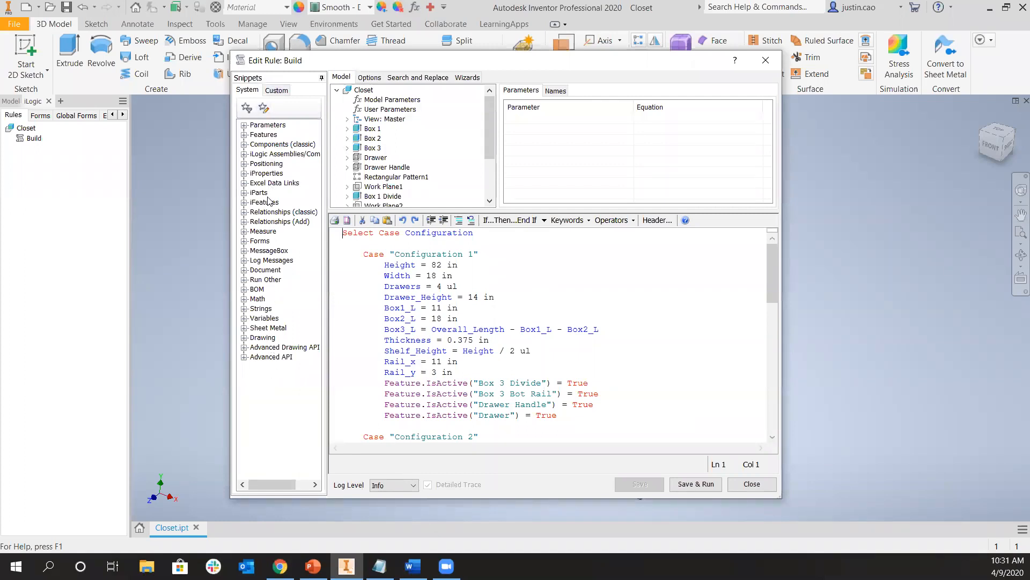
Insert the iProperties Part Number snippet and move it to the first line of the Configuration 1 case
left_click(243, 174)
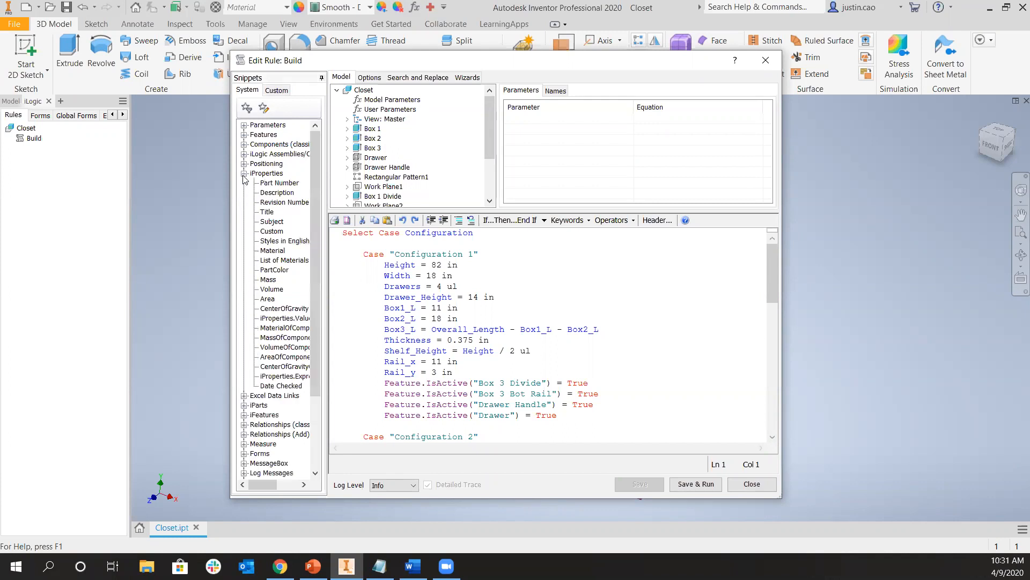
double_click(279, 183)
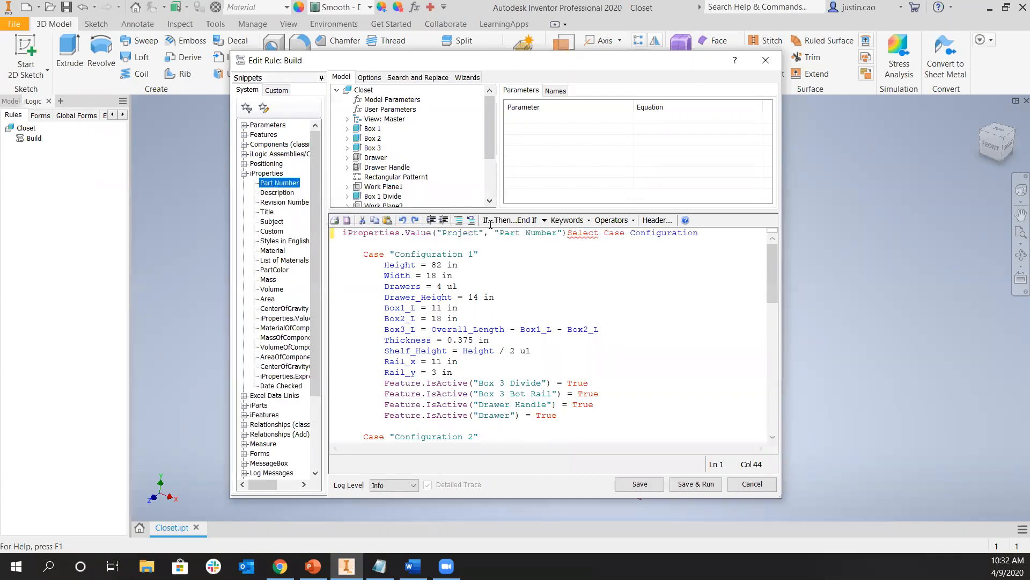
left_click_drag(731, 233, 494, 233)
left_click_drag(568, 233, 344, 233)
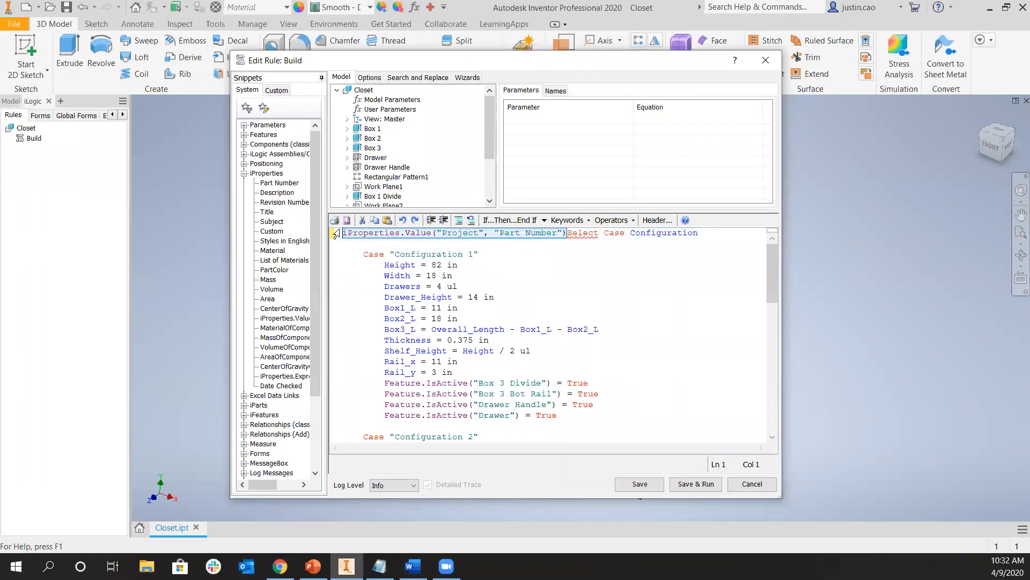
key("ctrl+x")
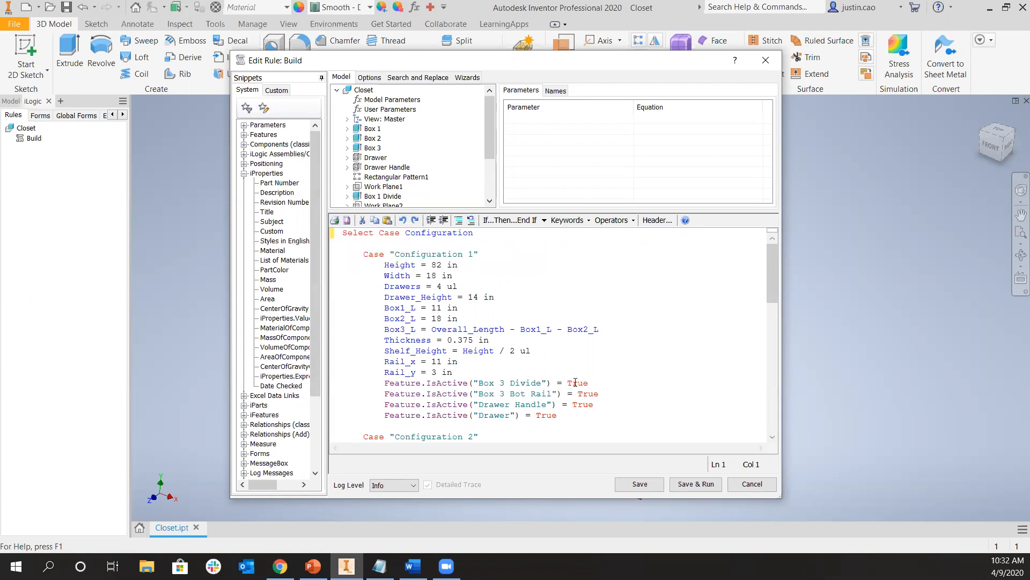
left_click(488, 253)
key("Return")
key("ctrl+v")
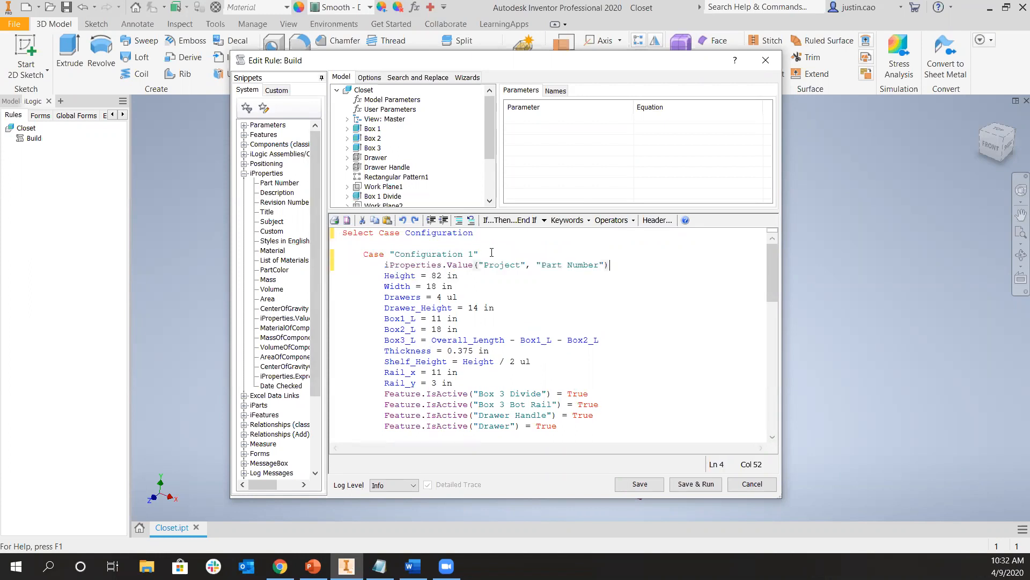
Review the Project and Part Number arguments of the inserted iProperties line and the Description snippet
double_click(506, 265)
double_click(594, 264)
left_click(591, 265)
left_click(520, 266)
left_click_drag(628, 258, 589, 265)
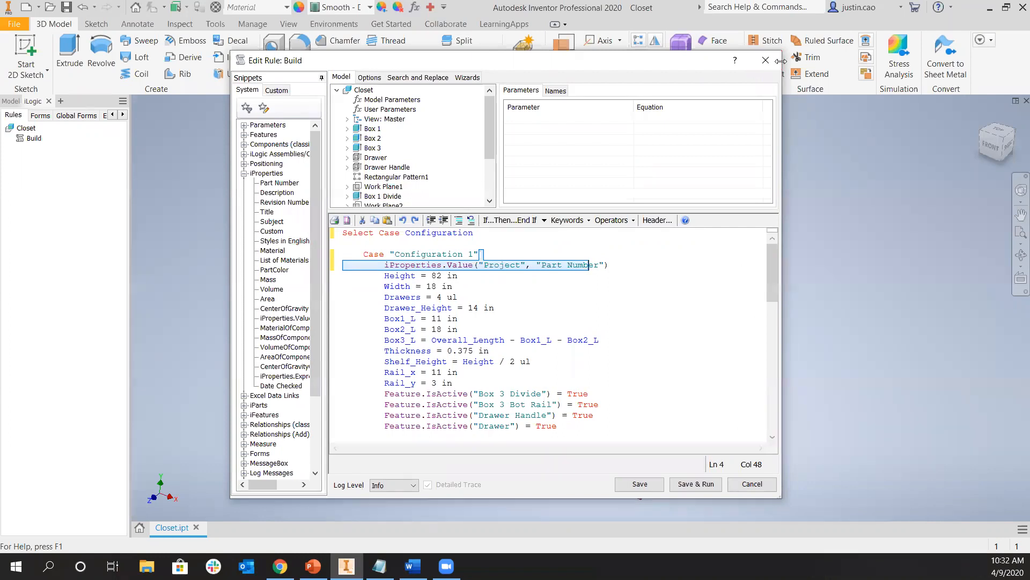
left_click(266, 196)
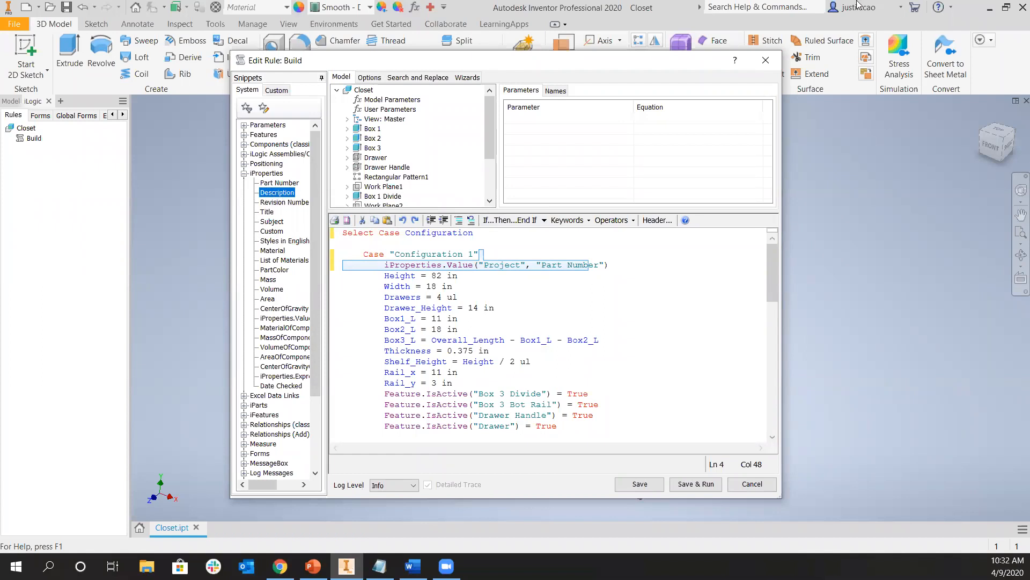
Close the Build rule without saving the iProperties change
left_click(778, 61)
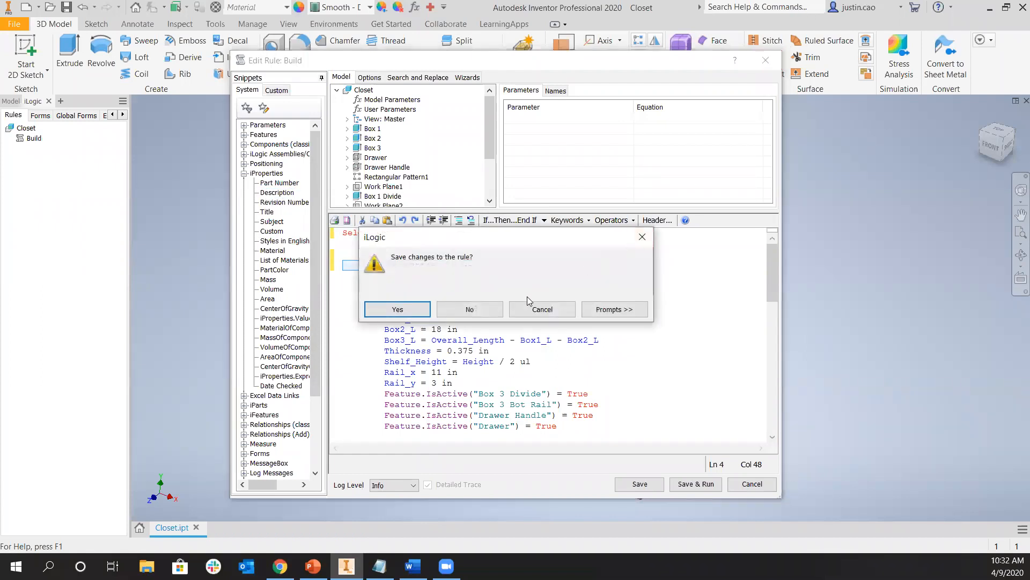
left_click(642, 237)
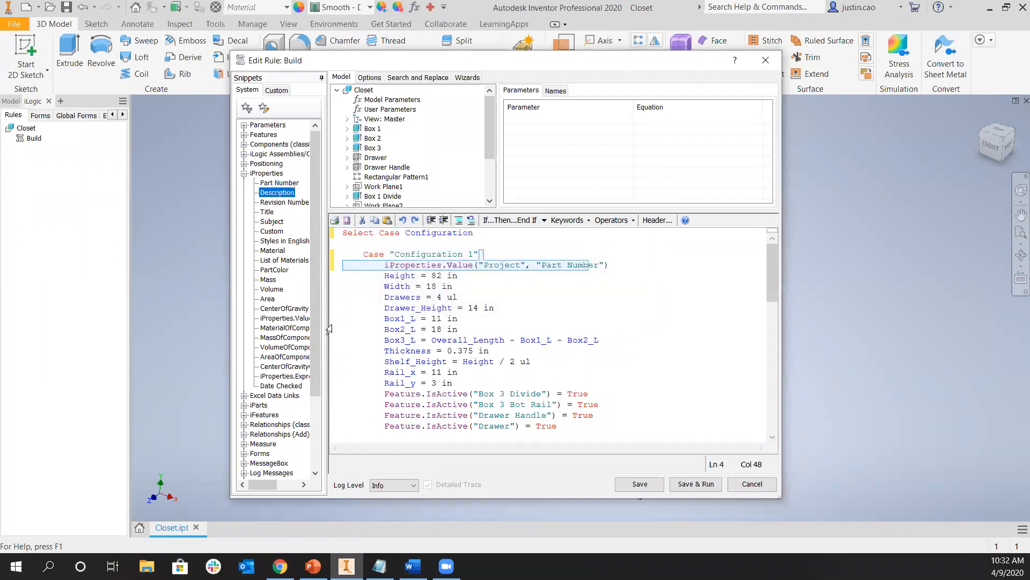
left_click(752, 485)
left_click(470, 309)
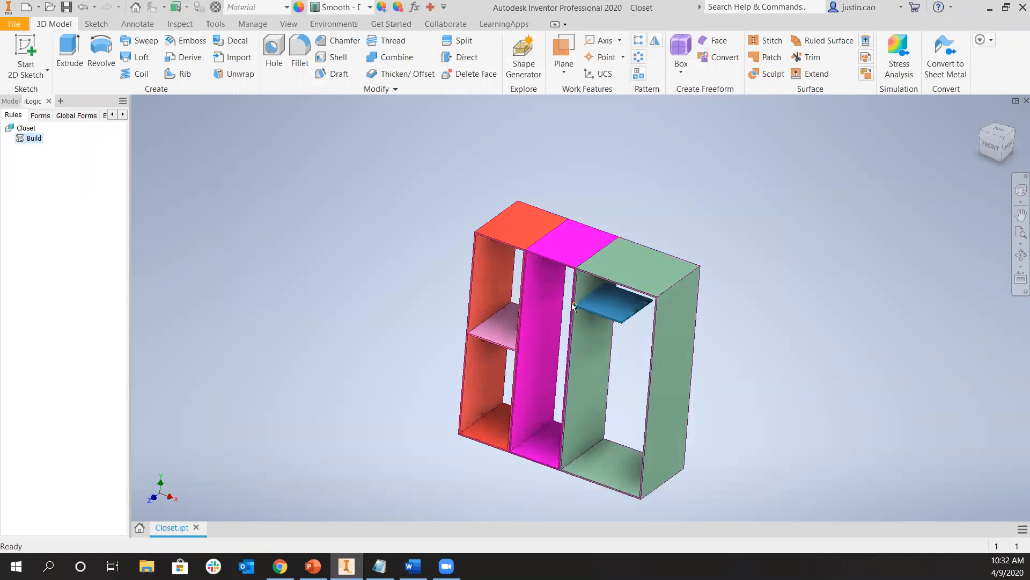
Switch to the Chrome window showing the KETIV ANSYS Virtual Academy page
mouse_move(590, 324)
key("alt+Tab")
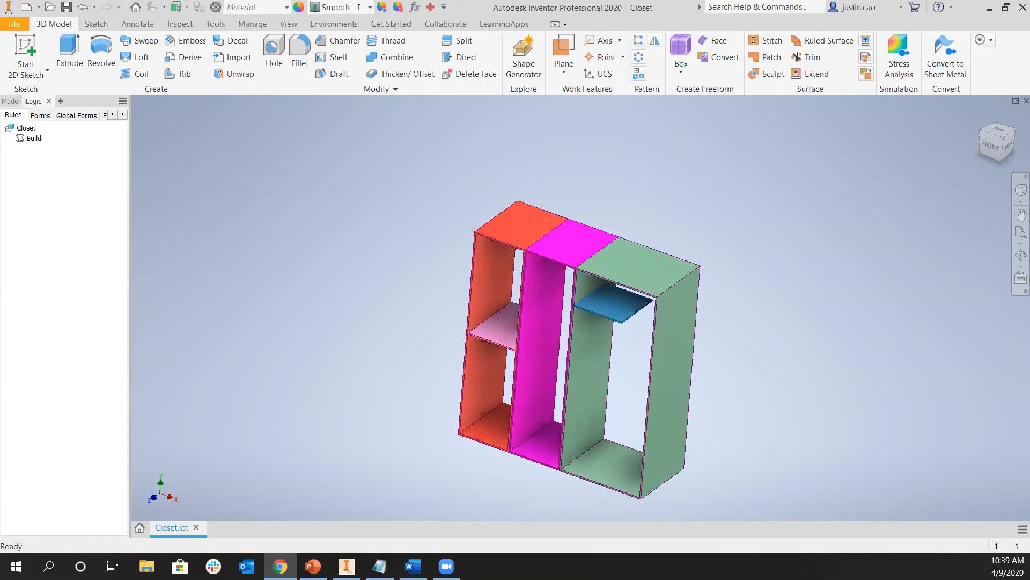
left_click(649, 68)
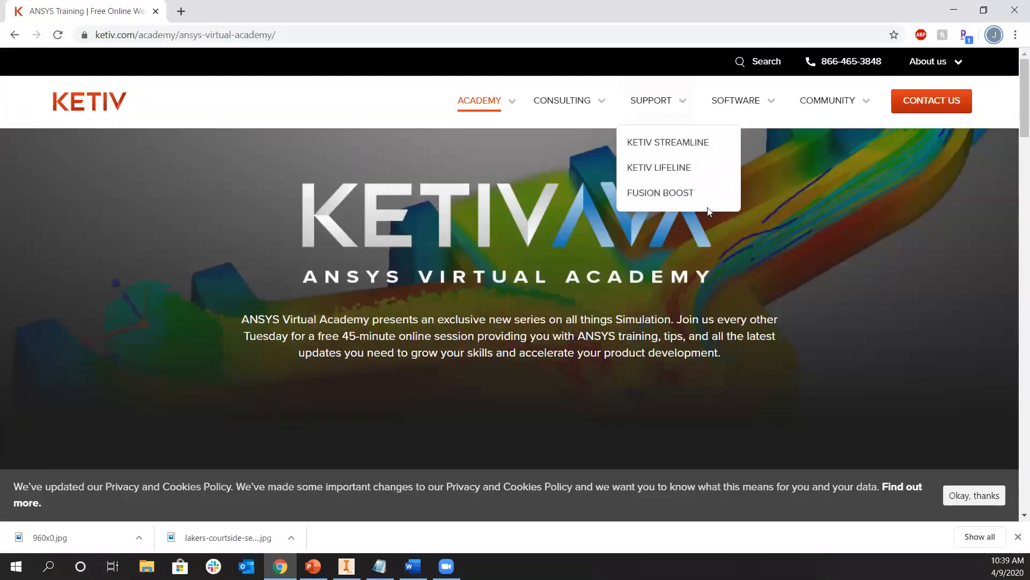